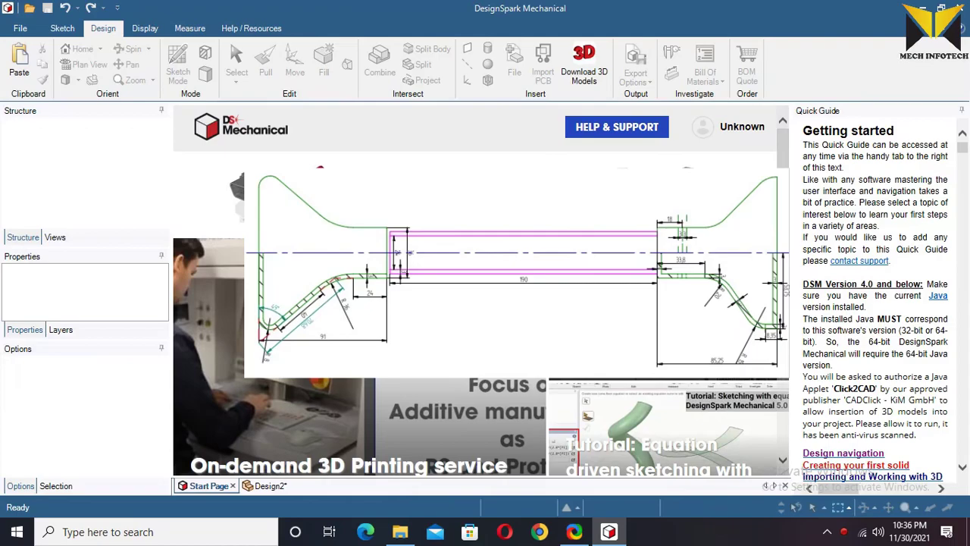
Create a new empty design document
click(20, 28)
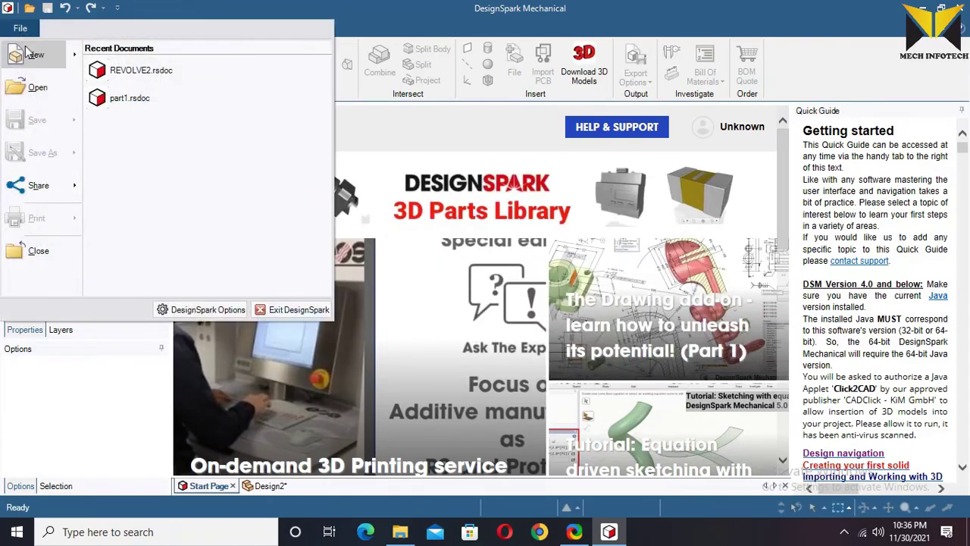
mouse_move(47, 61)
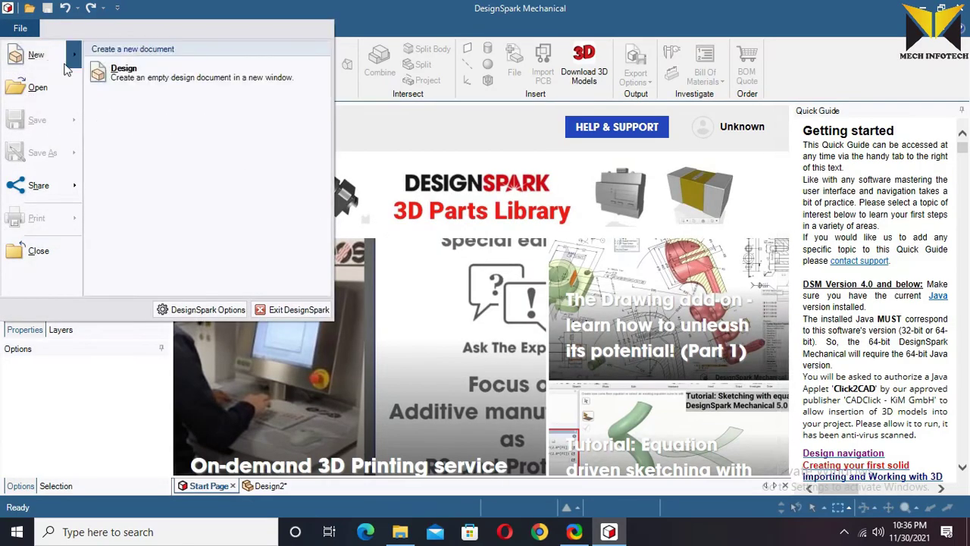
click(113, 71)
Examine the reference drawing in Design2 and return to the empty Design3 document
click(330, 447)
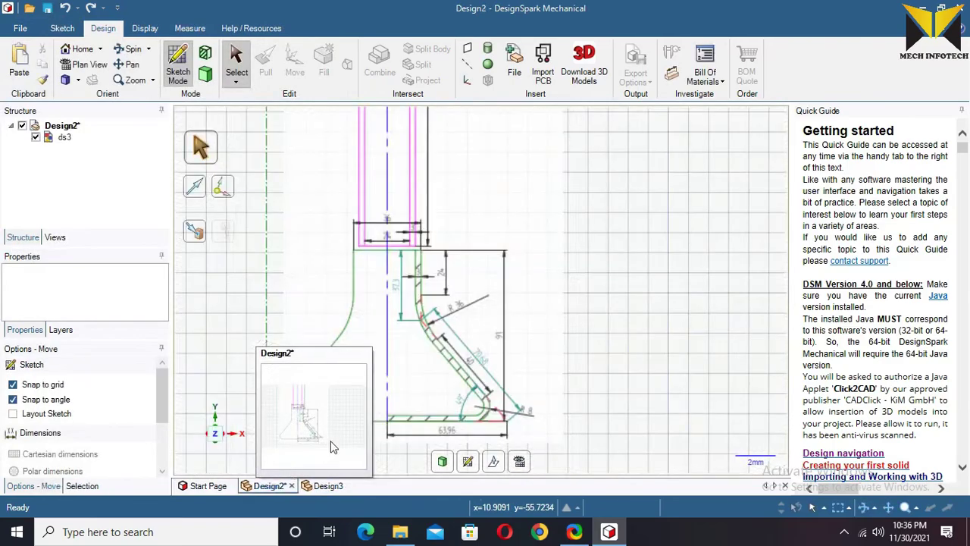
scroll(491, 284, down, 2)
scroll(471, 287, up, 1)
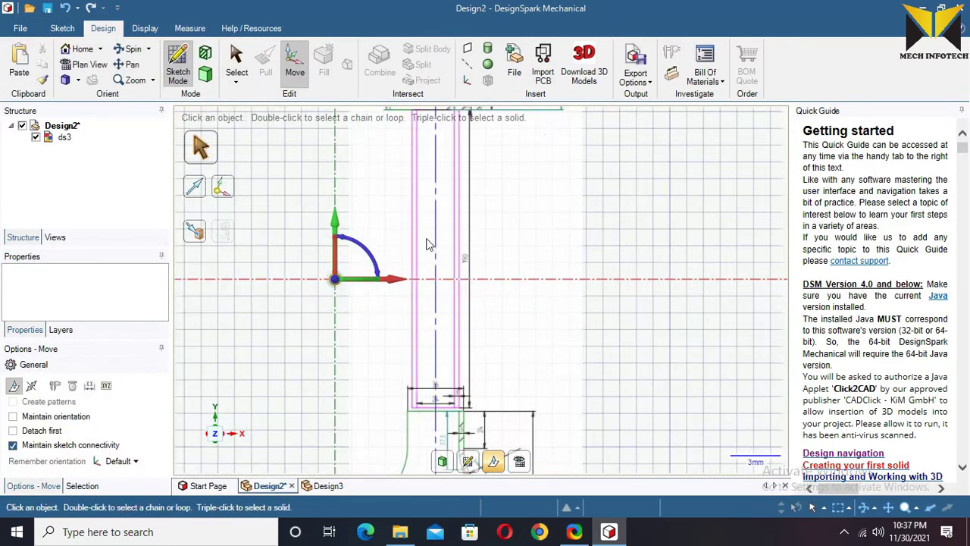
click(329, 486)
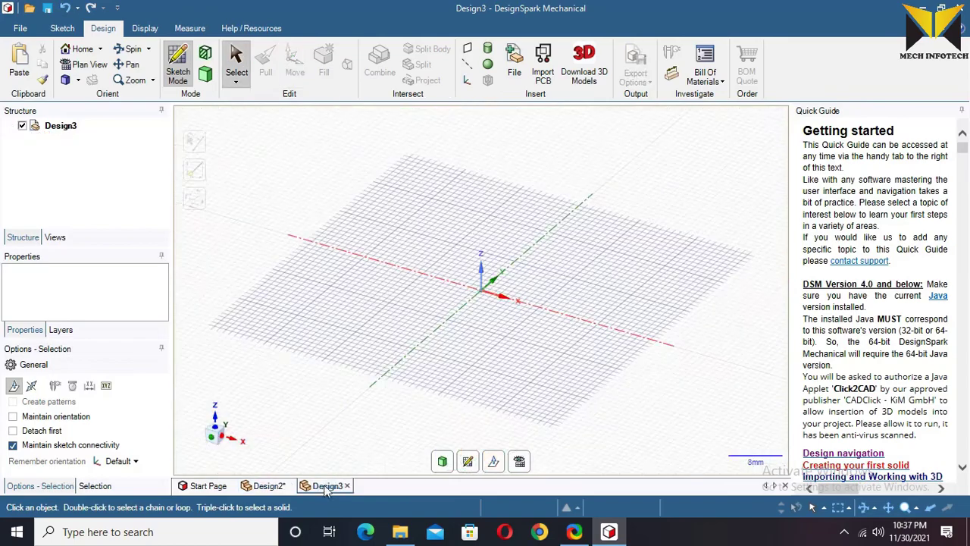
Sketch a 24 mm diameter circle centred on the origin in plan view and finish the sketch
click(178, 67)
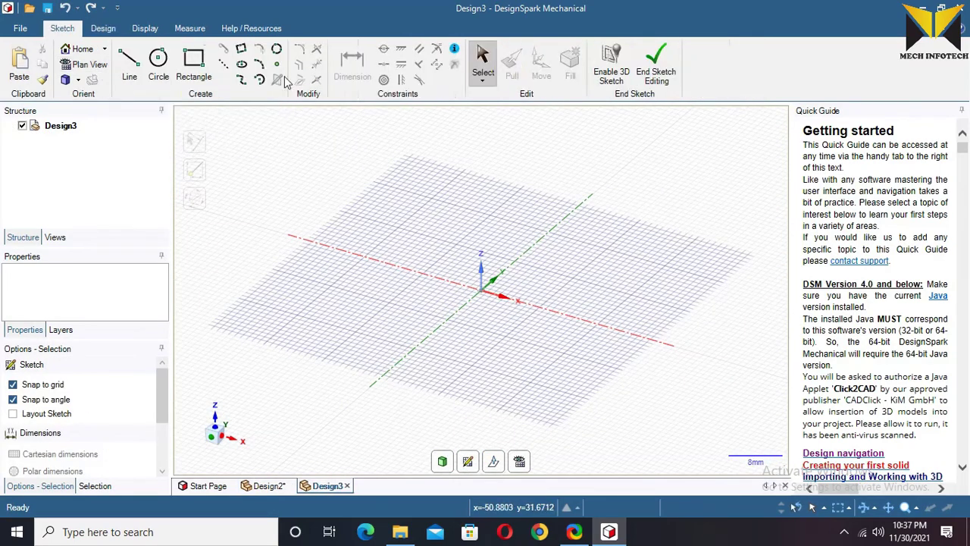
click(90, 65)
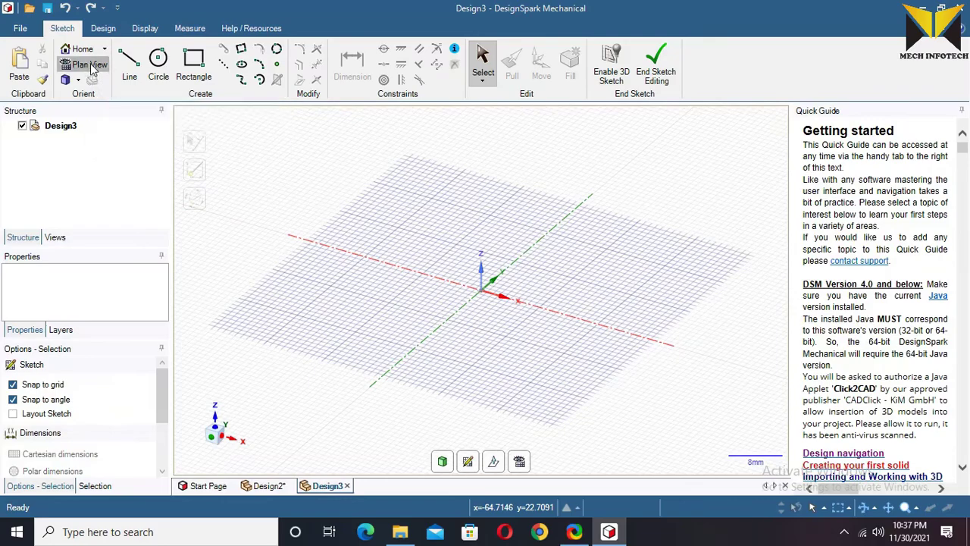
click(158, 68)
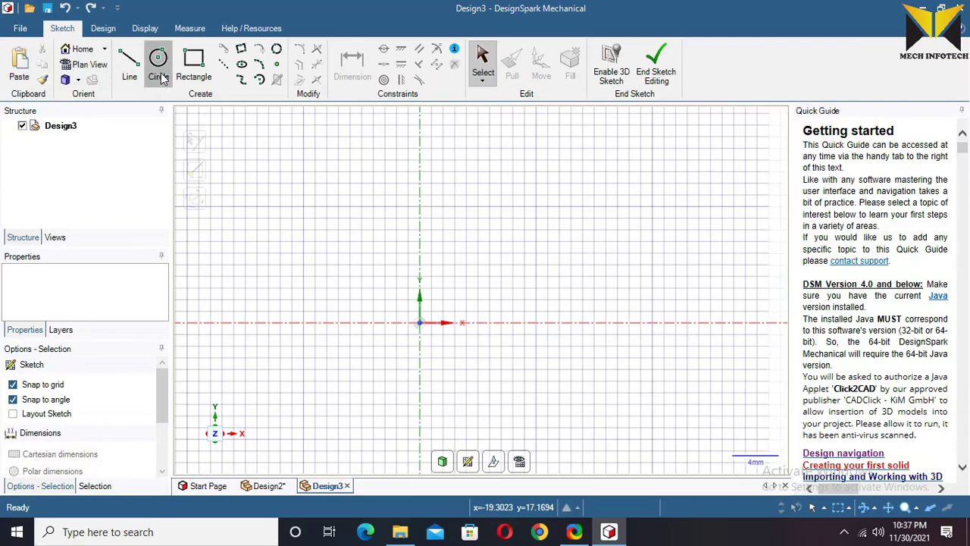
click(420, 323)
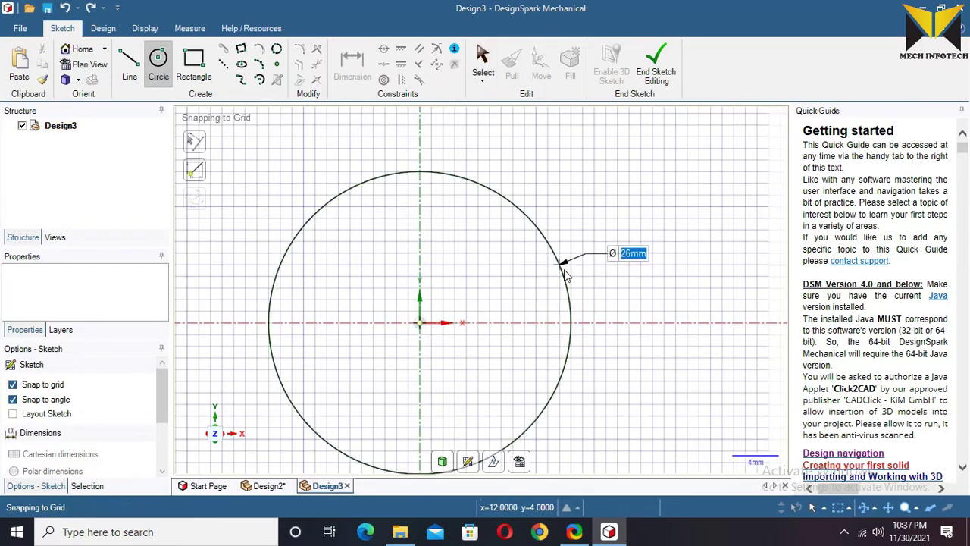
text(24)
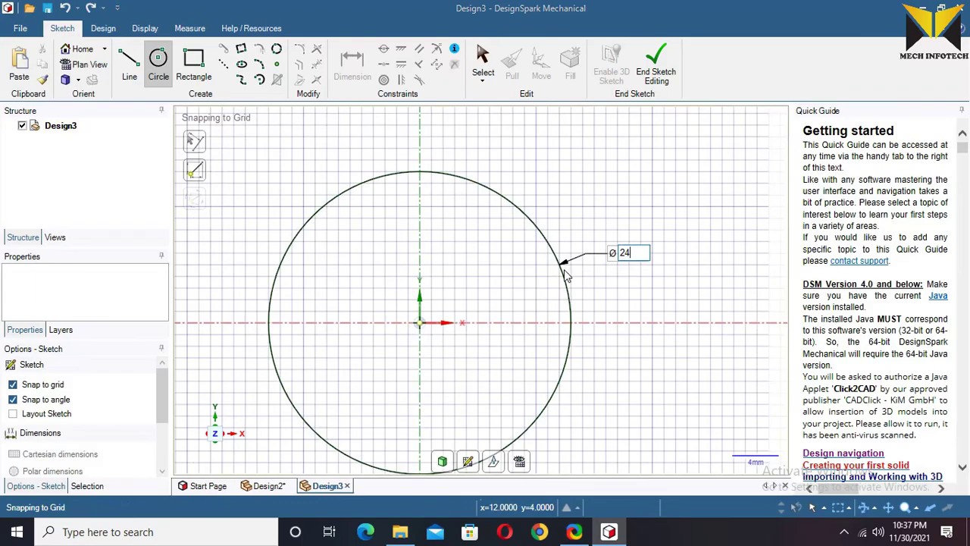
key(Return)
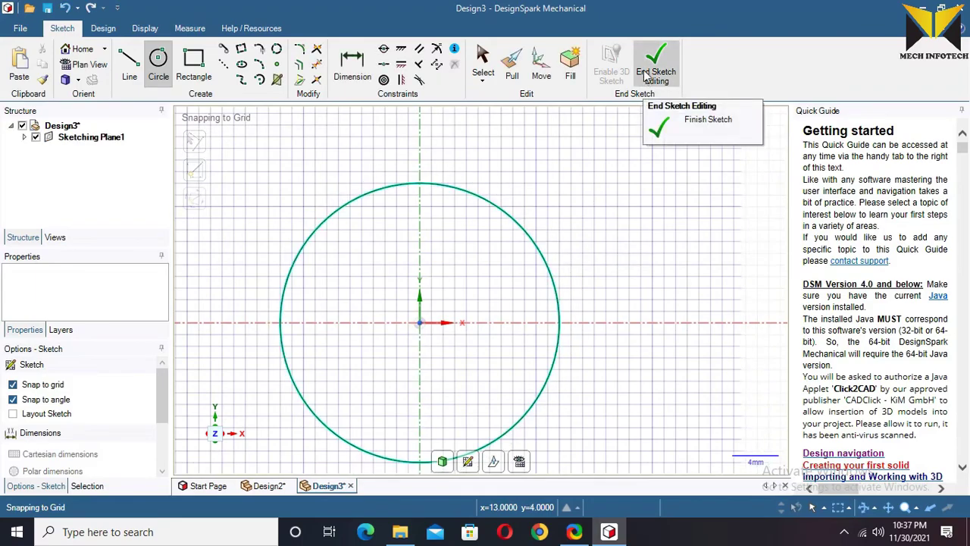
click(649, 79)
Pull the circular face 190 mm along the Z axis to form a solid cylinder
scroll(612, 176, down, 3)
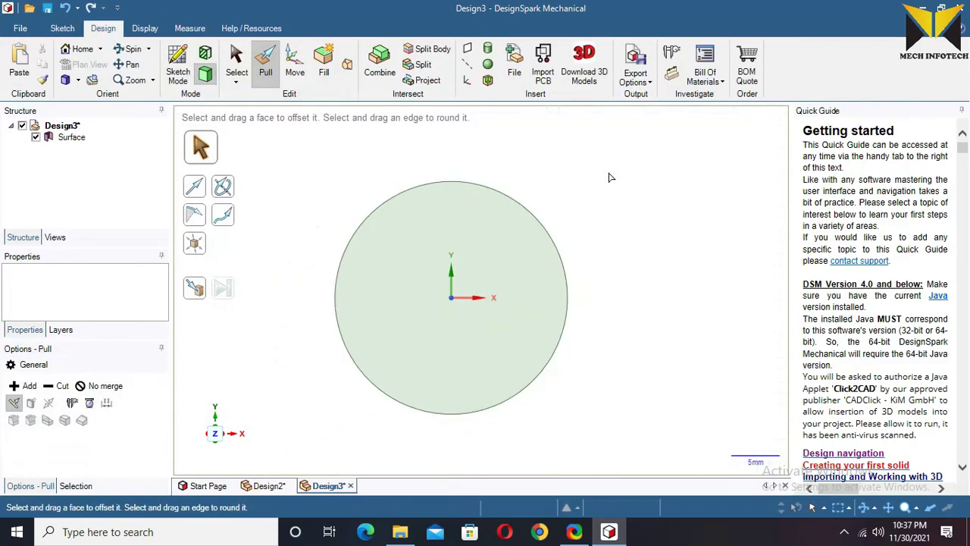
mouse_move(594, 191)
middle_down()
mouse_move(537, 272)
mouse_move(523, 257)
middle_up()
click(467, 208)
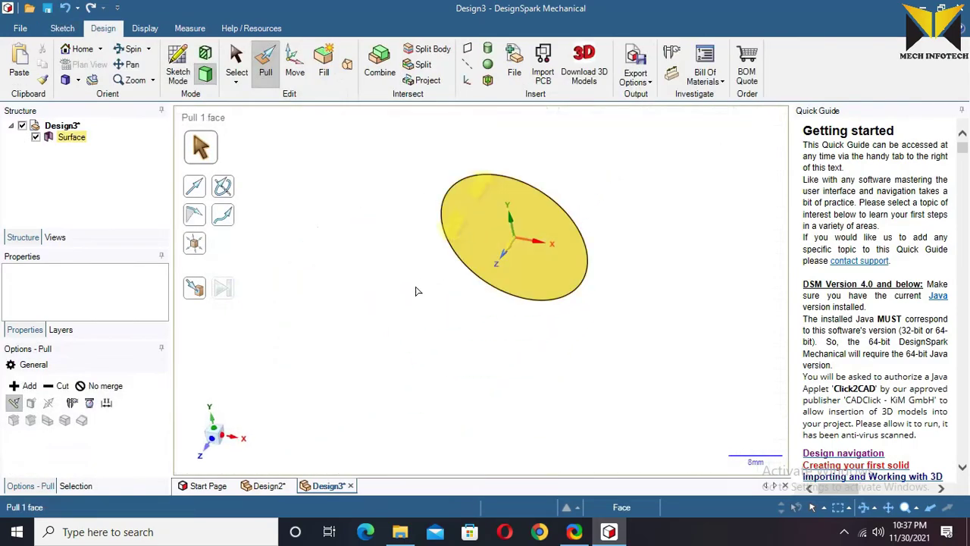
drag(415, 291, 348, 332)
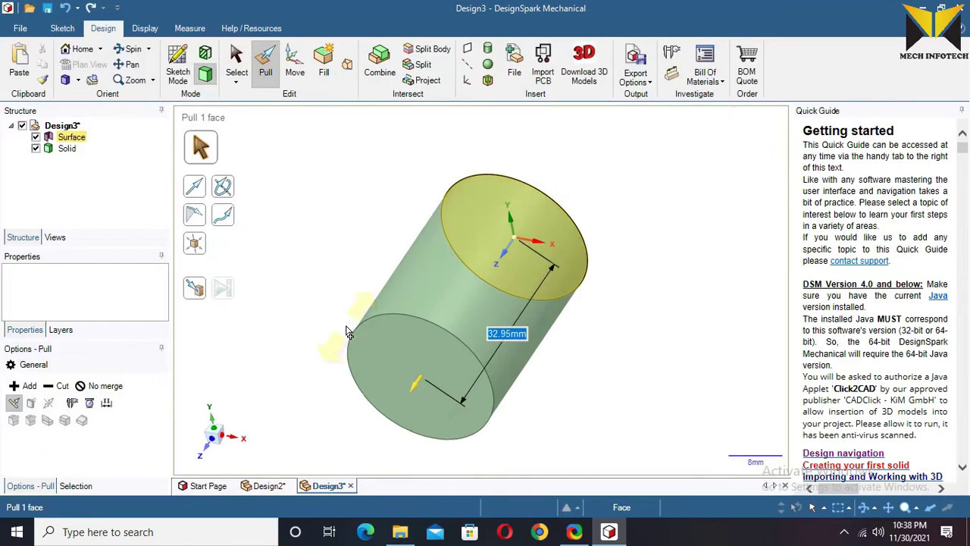
text(190)
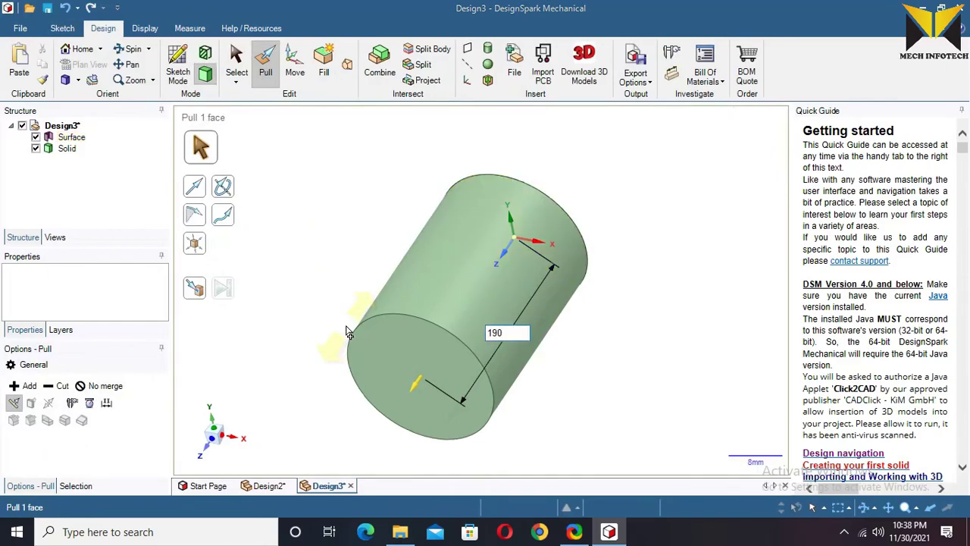
key(Return)
Sketch a point at the cylinder's base edge, 12 mm from the origin along X, on the lengthwise centre plane, and finish the sketch
scroll(349, 332, down, 3)
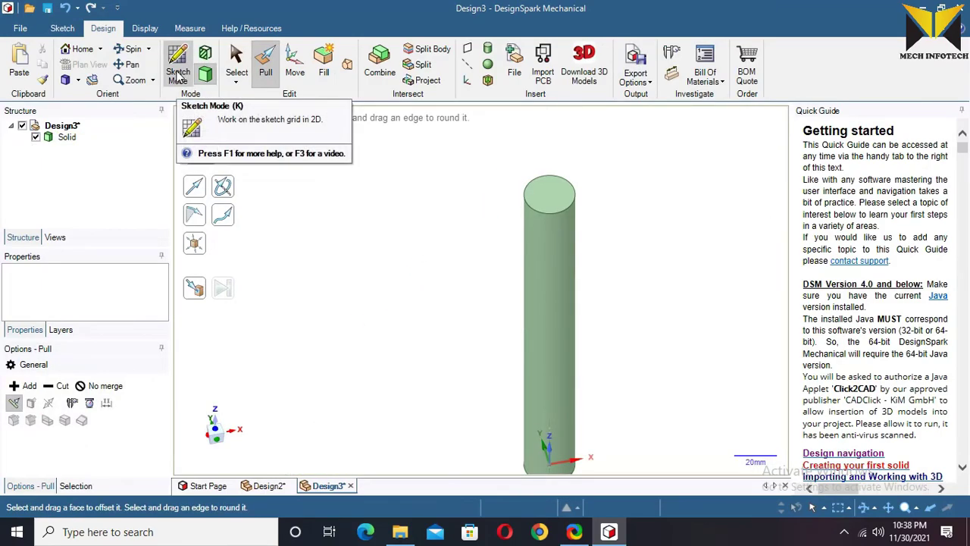
click(176, 76)
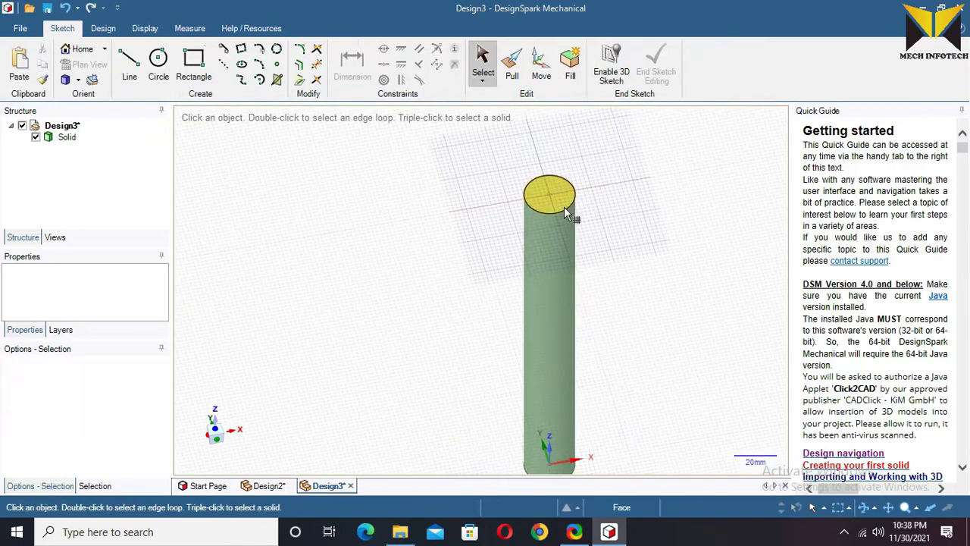
click(518, 307)
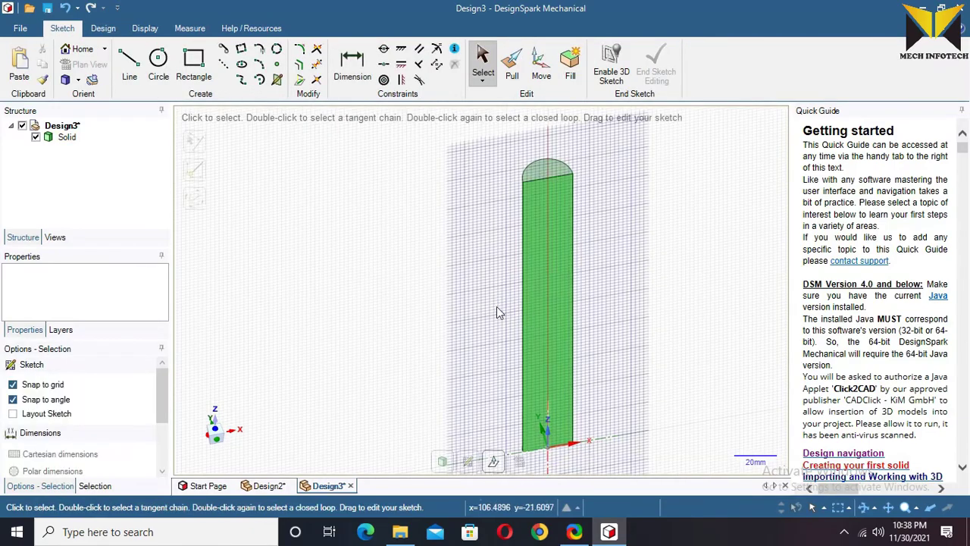
click(85, 65)
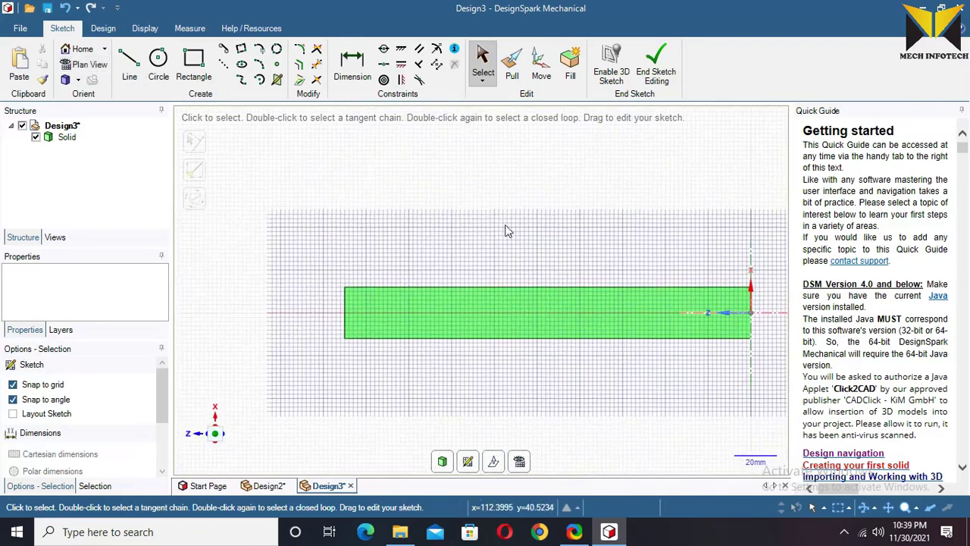
click(277, 64)
scroll(766, 295, up, 5)
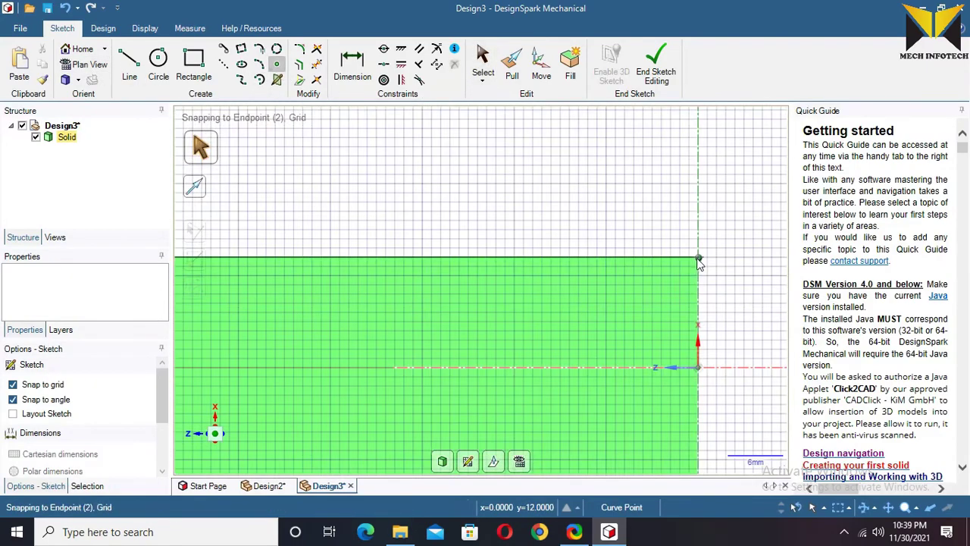
click(698, 258)
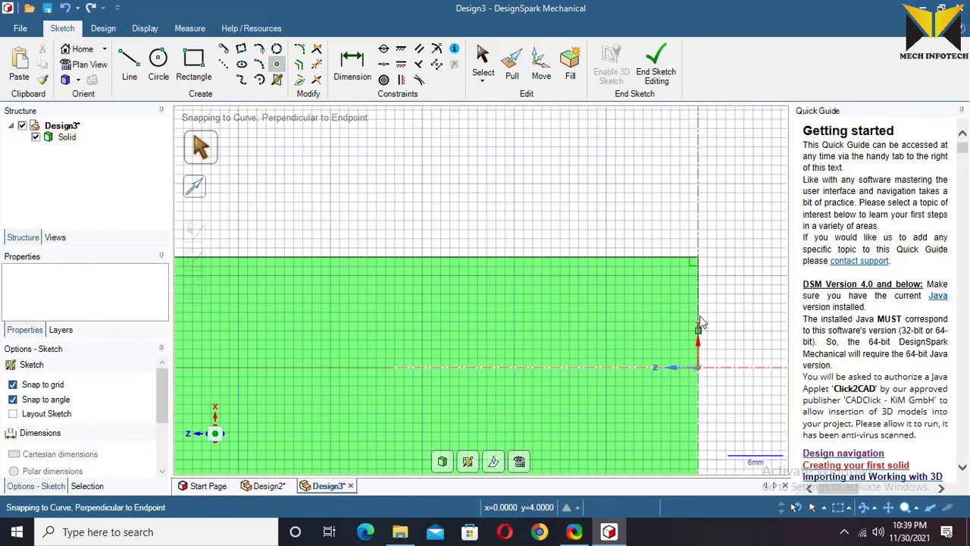
click(655, 76)
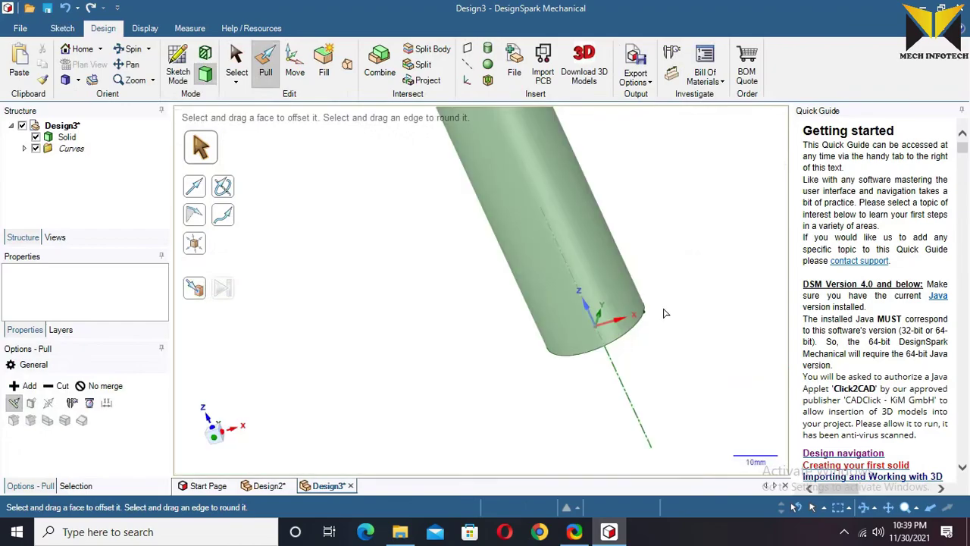
Revolve the sketched point about the Z axis as a helix with a 6 mm pitch and 190 mm height
click(225, 189)
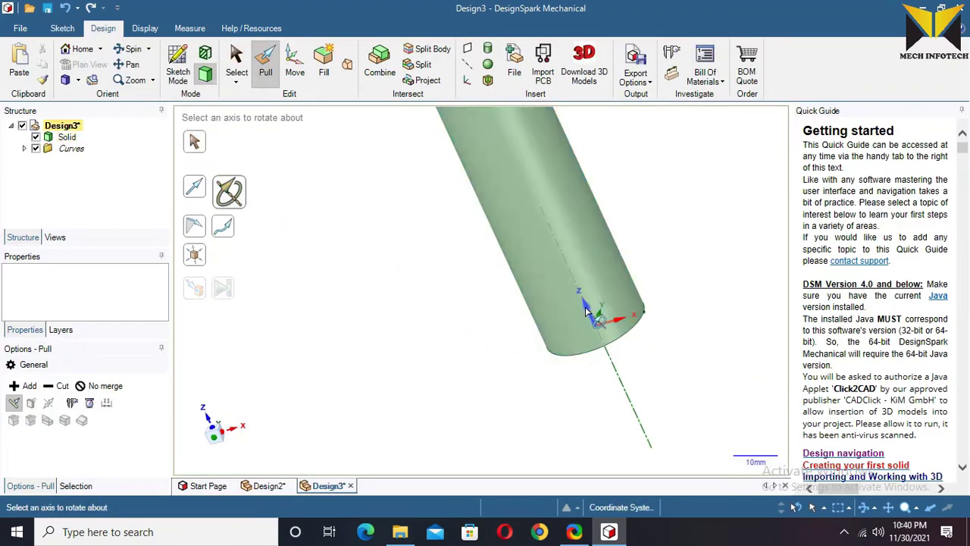
click(585, 309)
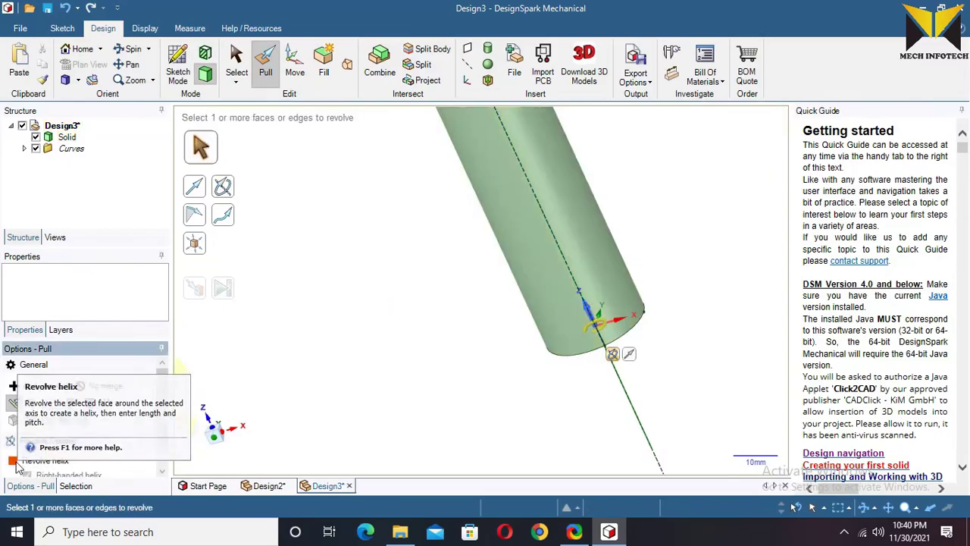
click(13, 461)
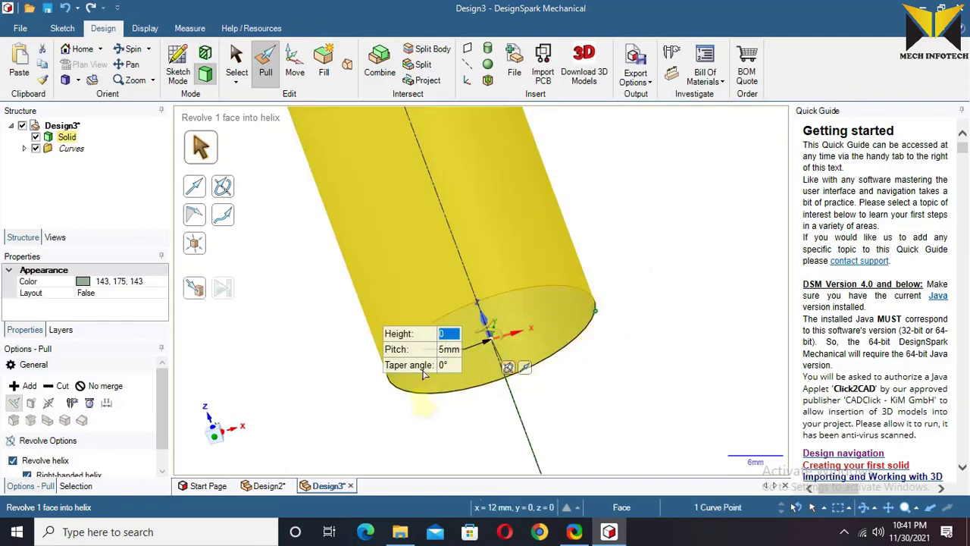
click(449, 350)
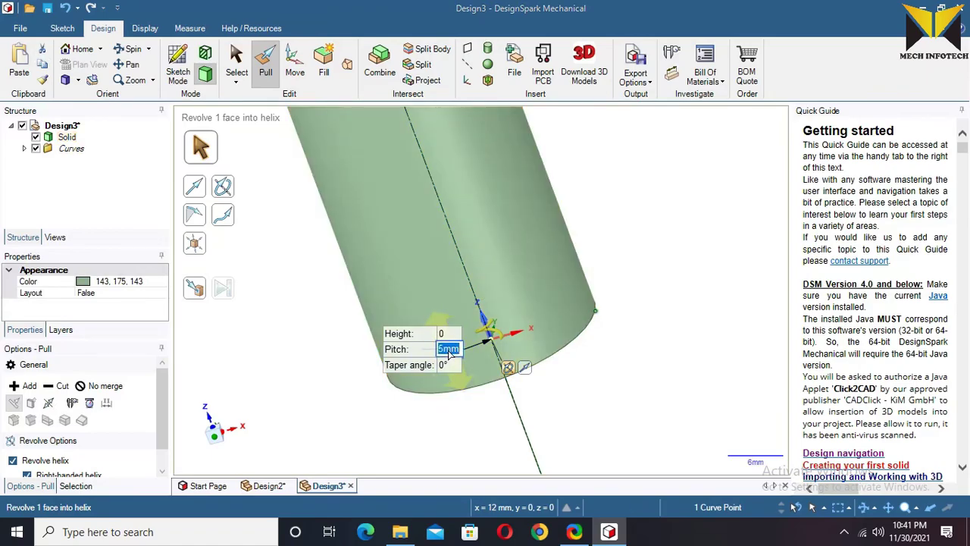
text(6)
click(450, 339)
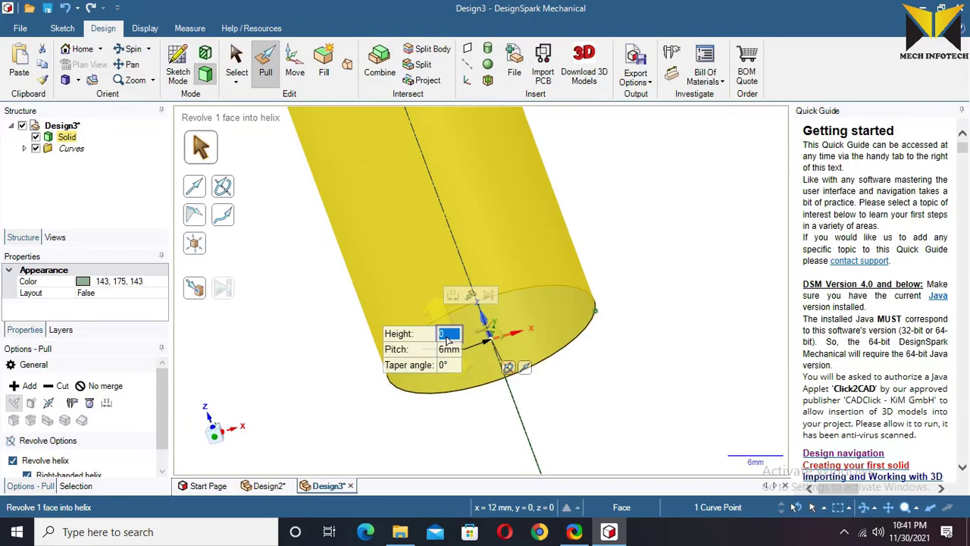
text(19)
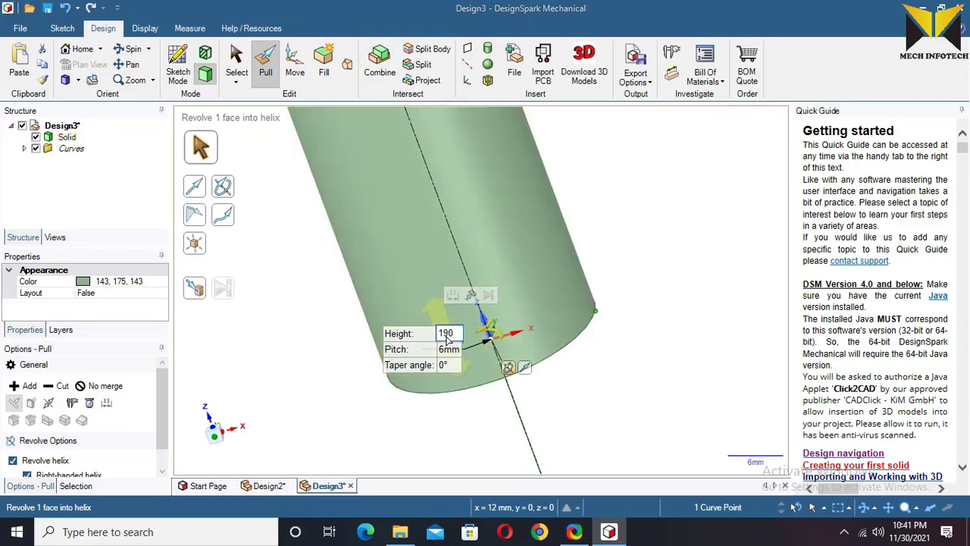
text(0)
key(Return)
scroll(604, 341, down, 5)
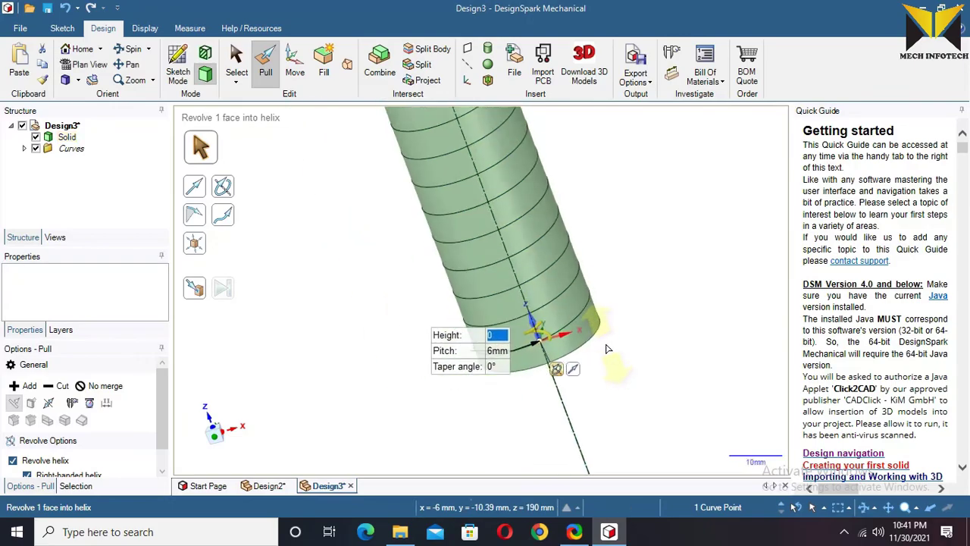
scroll(543, 174, up, 3)
scroll(540, 212, down, 5)
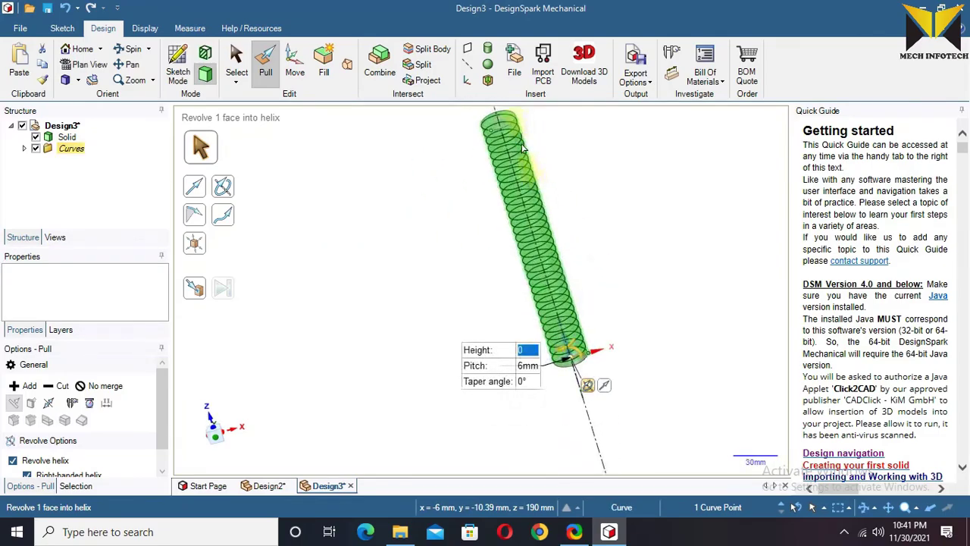
key(Escape)
Create two perpendicular reference planes through the cylinder's centreline, using the origin axes as references
scroll(559, 345, up, 4)
middle_drag(556, 370, 549, 372)
scroll(606, 365, down, 5)
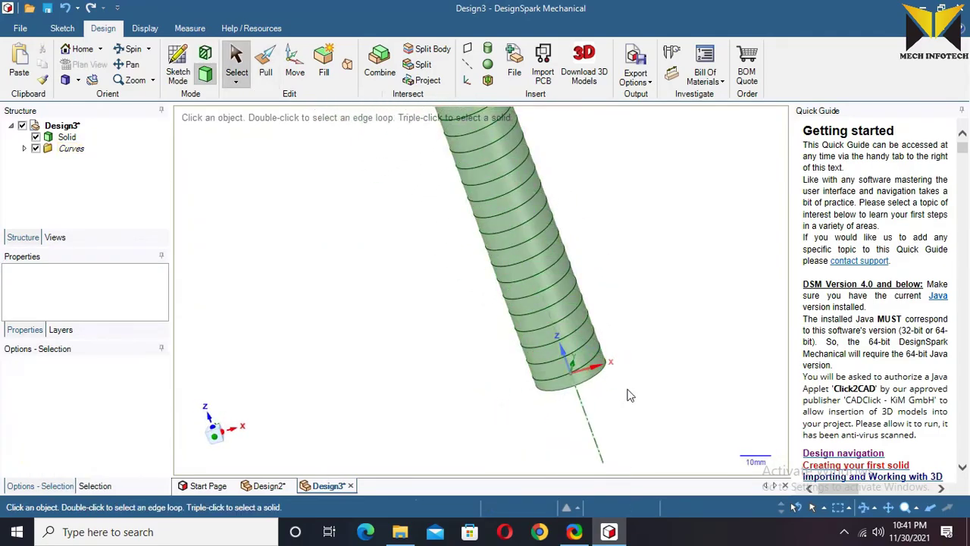
scroll(627, 399, down, 1)
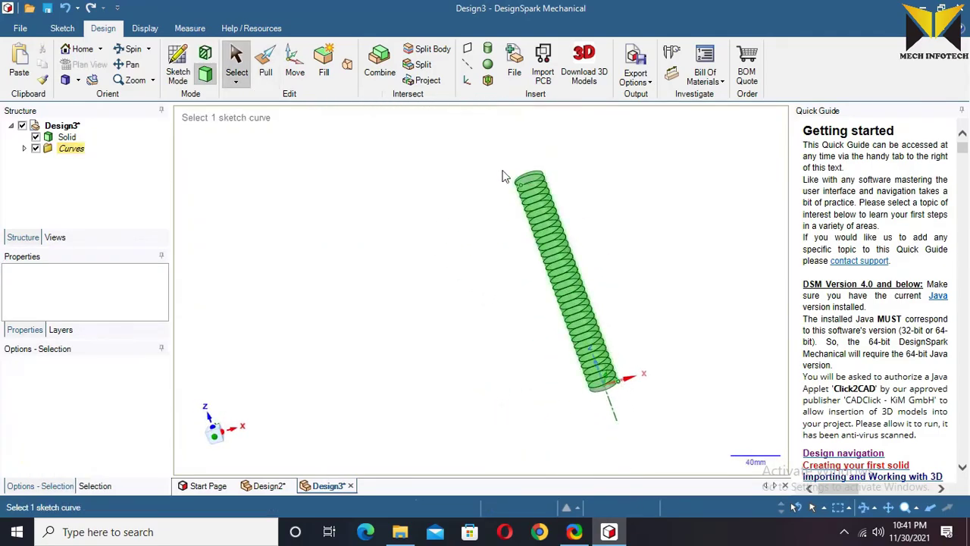
click(467, 50)
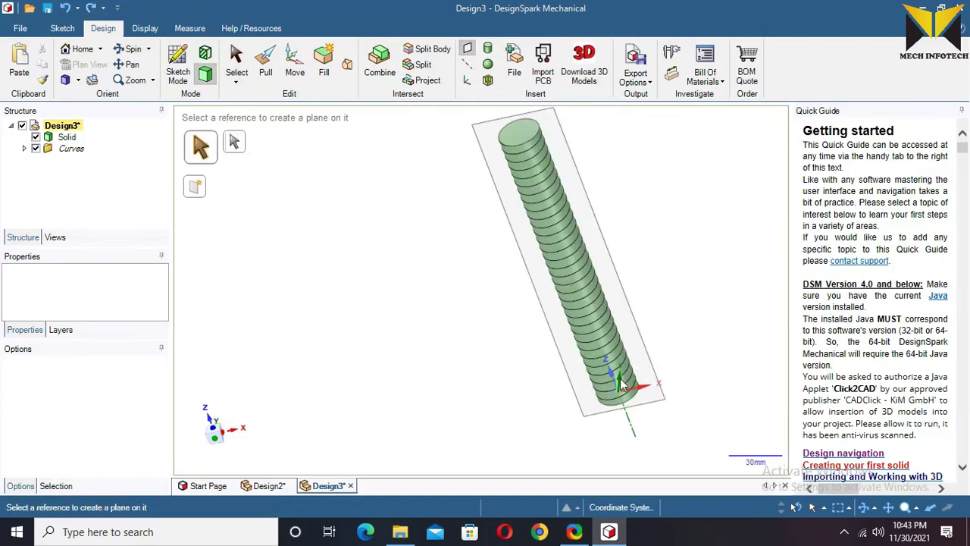
scroll(620, 388, up, 5)
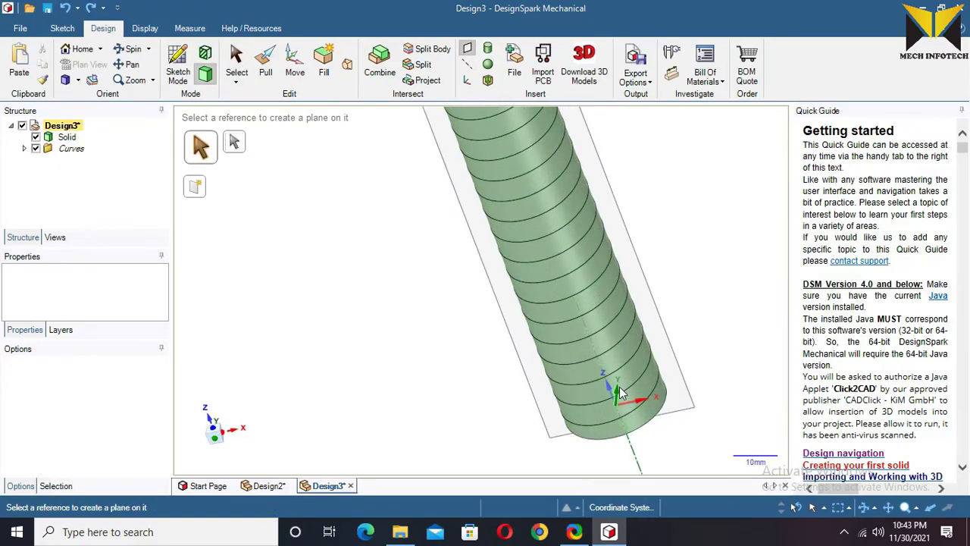
click(620, 391)
scroll(724, 319, down, 7)
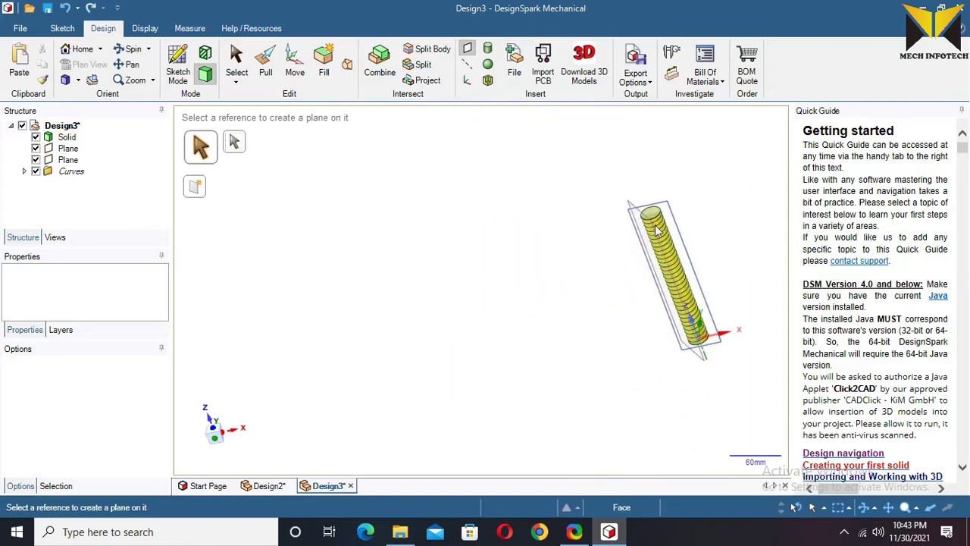
Create another reference plane on the cylinder's lengthwise XZ plane and open a sketch on it viewed head-on
click(669, 206)
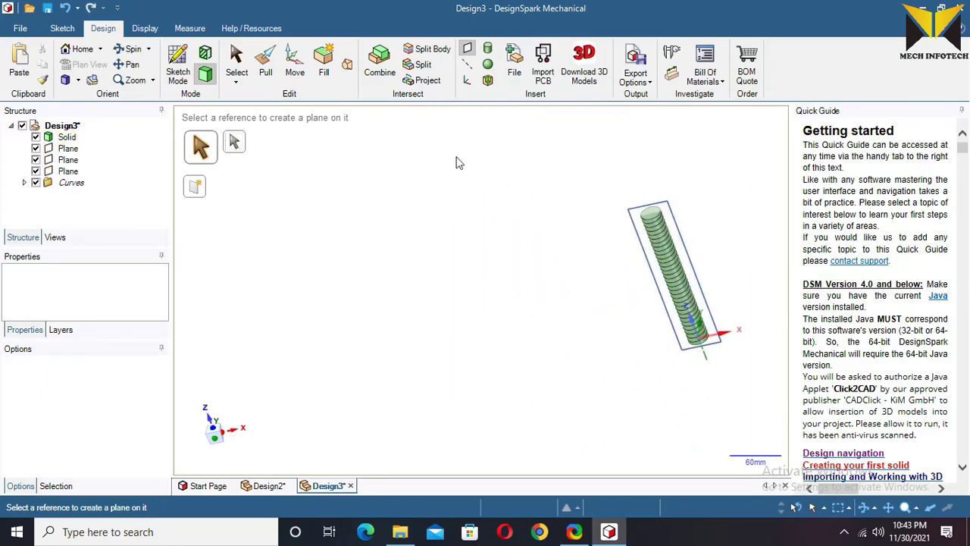
click(179, 75)
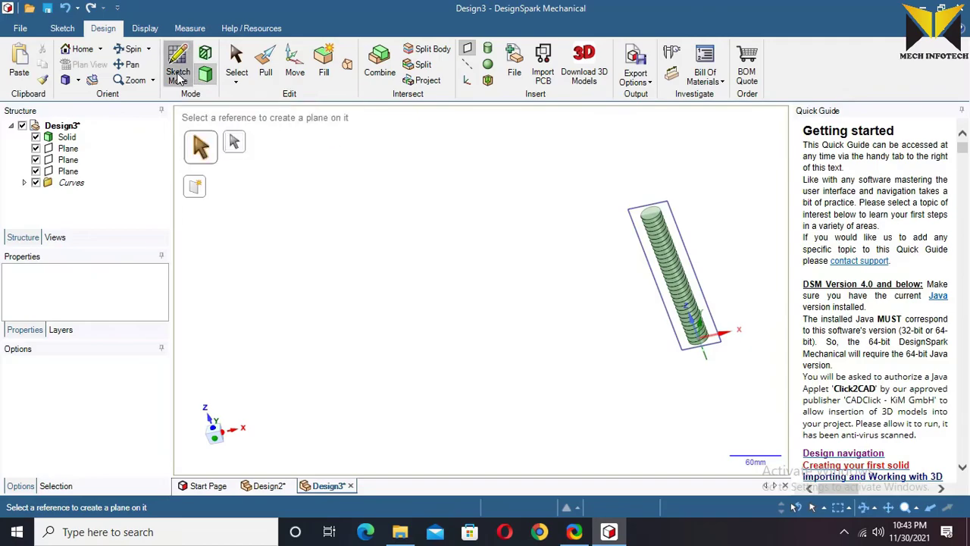
click(89, 66)
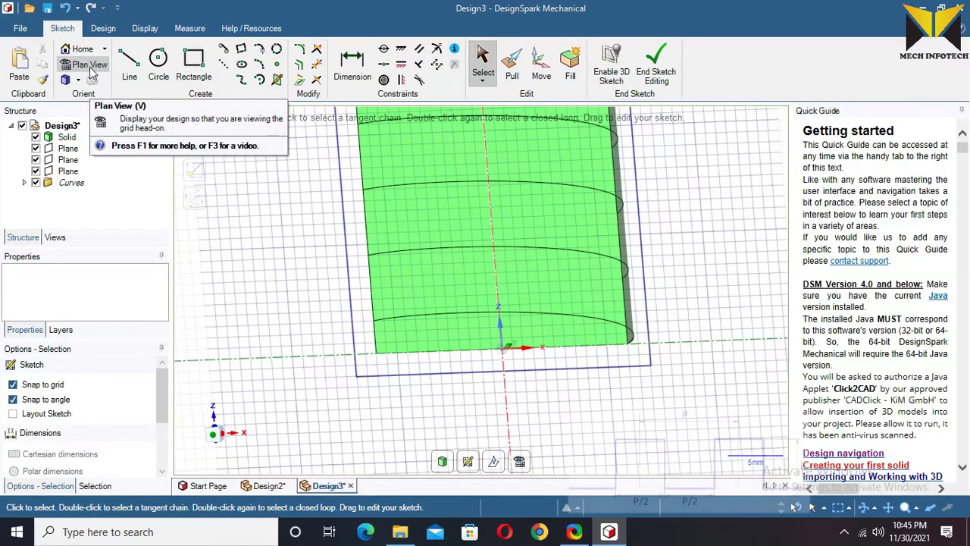
click(90, 65)
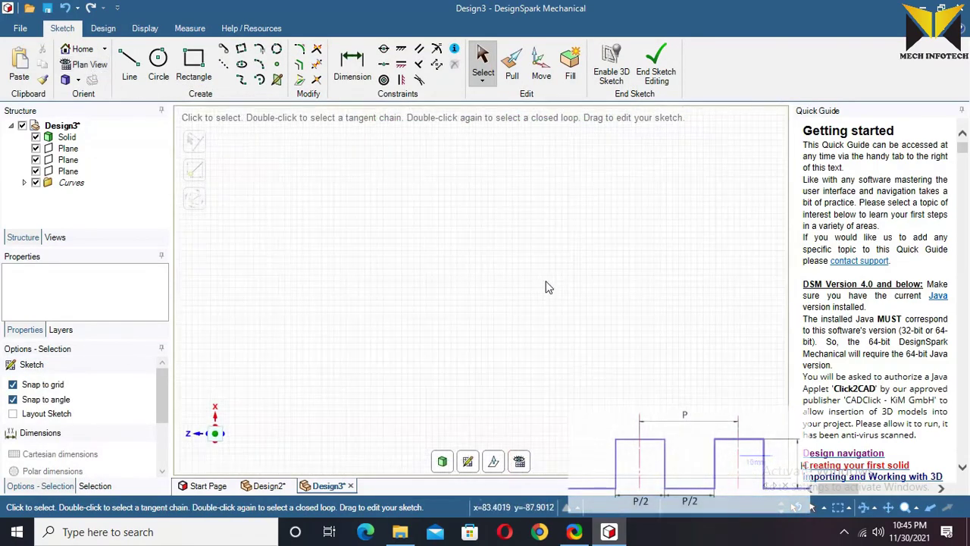
Sketch a 3 mm square extending outward from the cylinder's base corner, where the helix starts, and finish the sketch
scroll(544, 287, down, 5)
scroll(565, 229, up, 2)
key(Escape)
scroll(613, 212, up, 5)
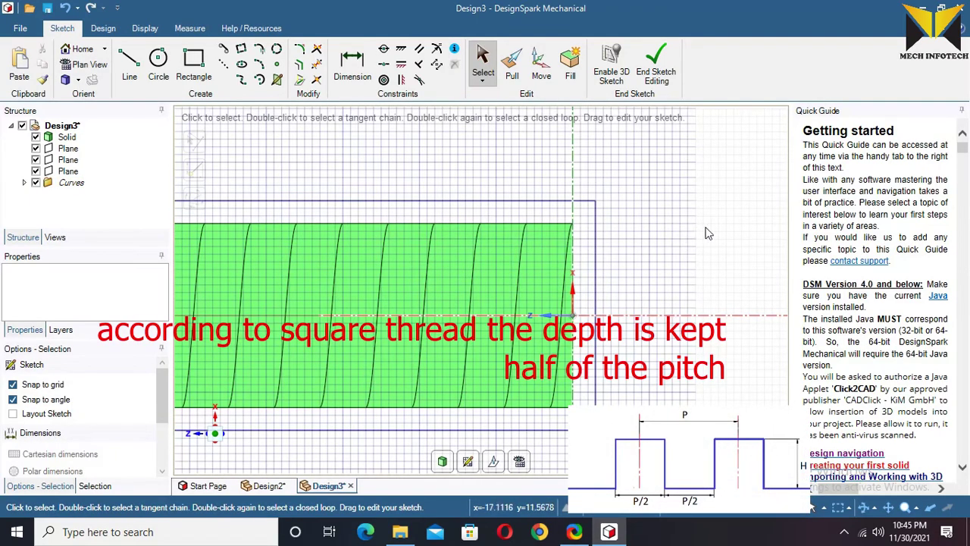
scroll(599, 216, up, 2)
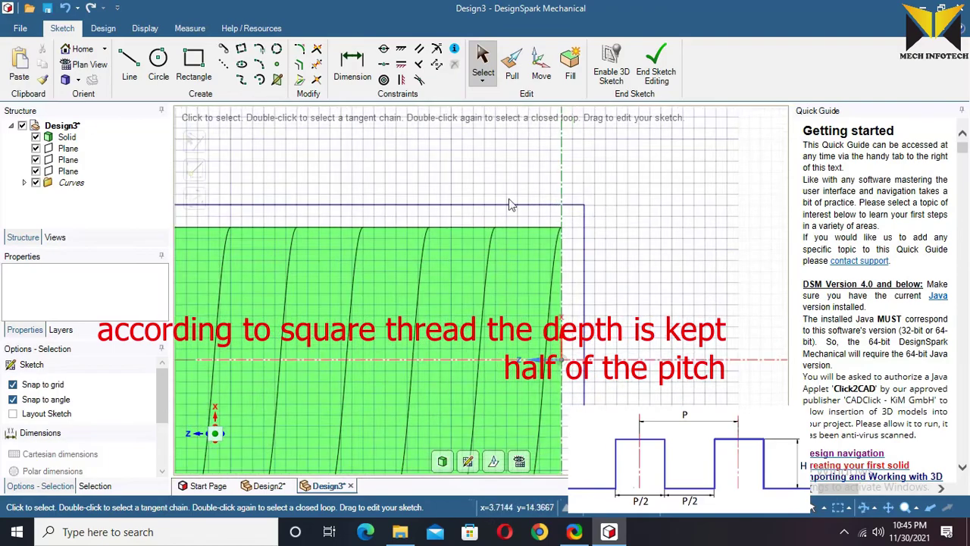
click(194, 69)
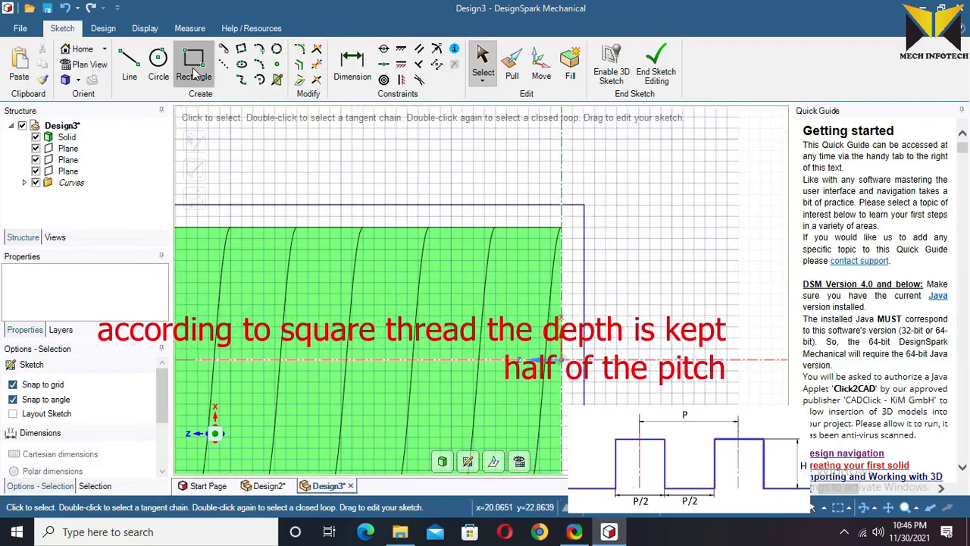
click(562, 229)
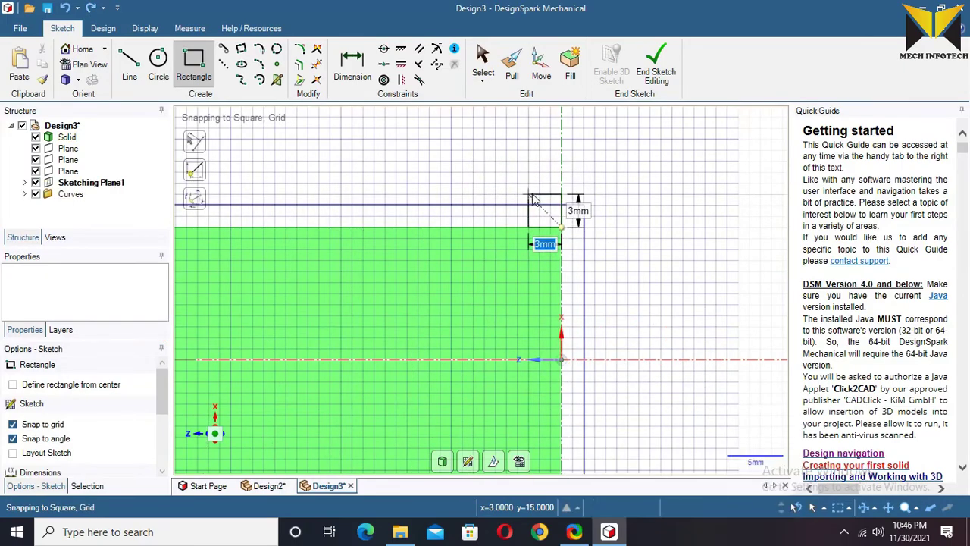
text(3)
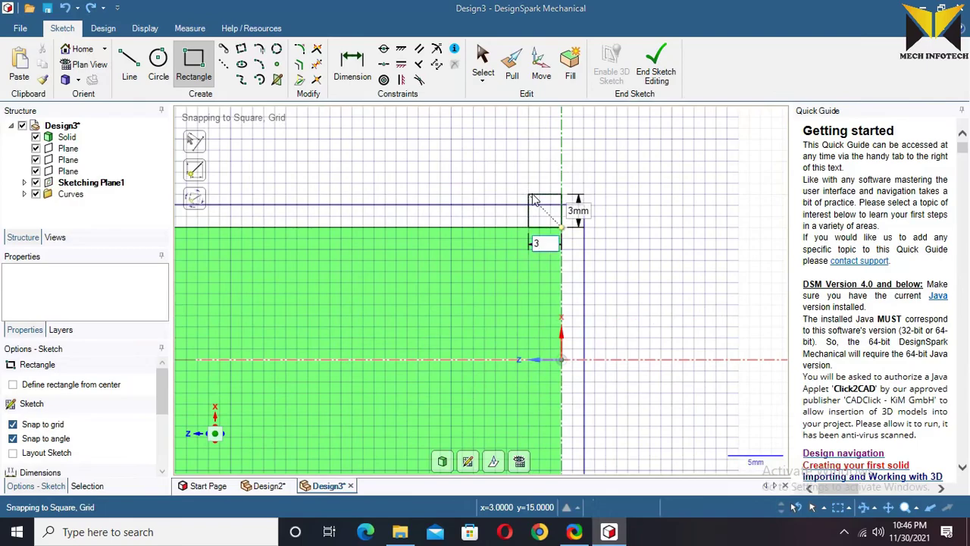
key(Return)
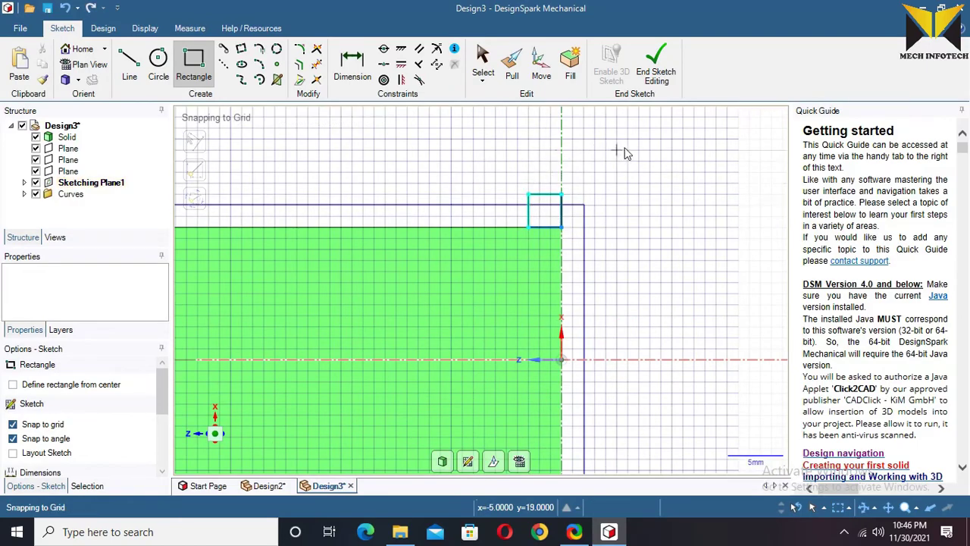
click(654, 81)
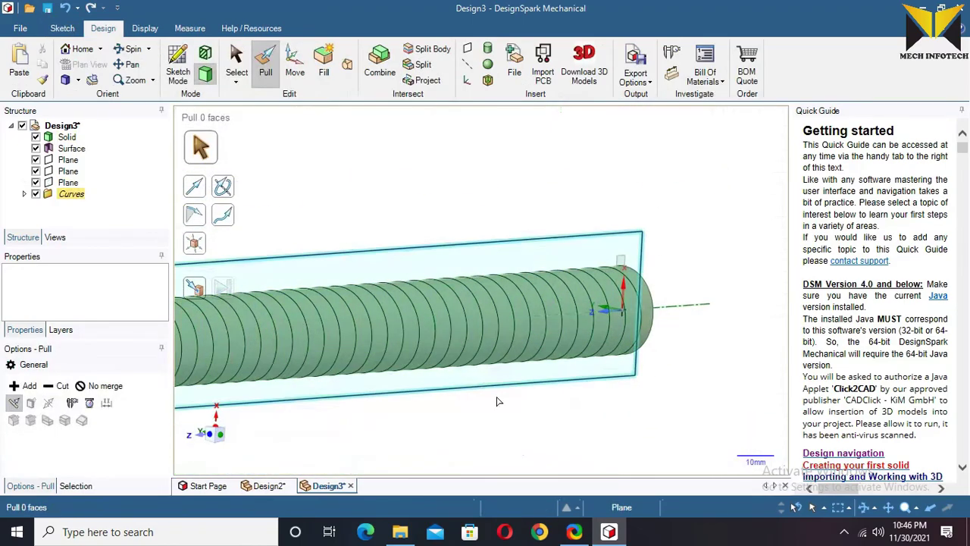
Sweep the square face along the helix curve to its full length to form the square thread
scroll(504, 400, down, 4)
middle_drag(591, 259, 589, 398)
scroll(504, 401, up, 8)
scroll(588, 399, down, 2)
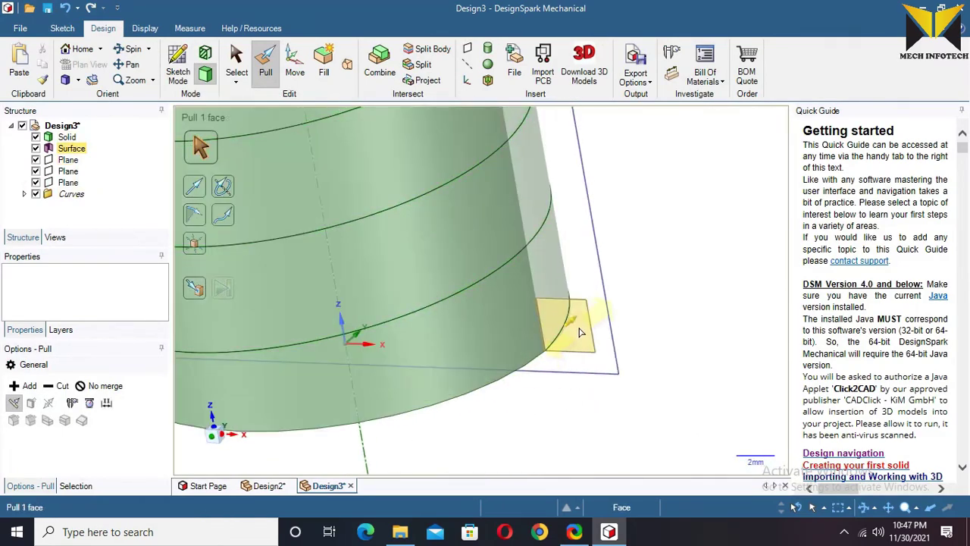
click(580, 330)
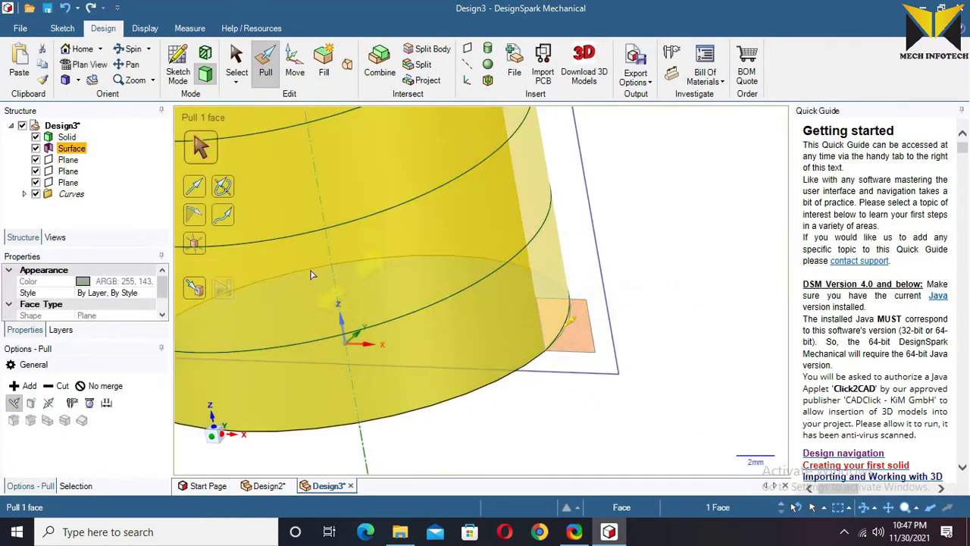
click(223, 216)
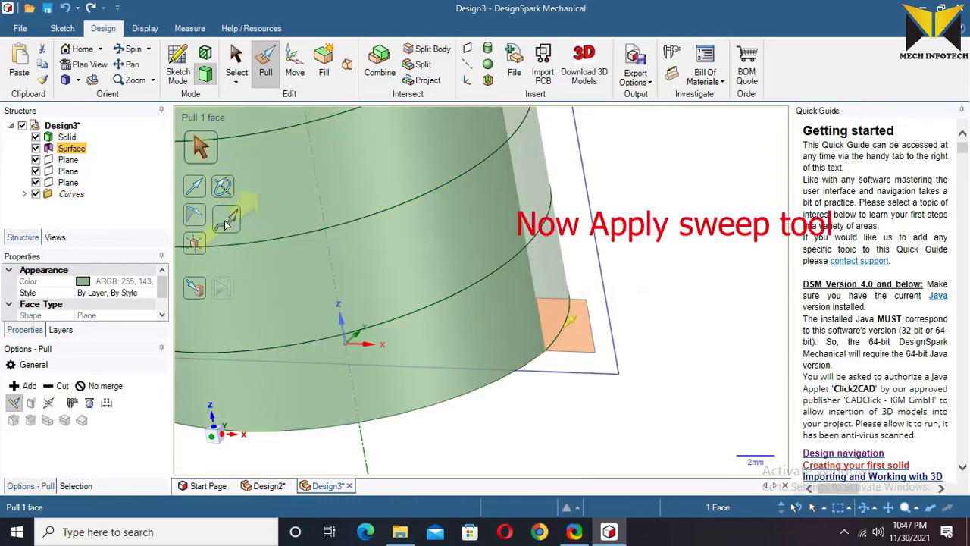
click(226, 217)
click(573, 309)
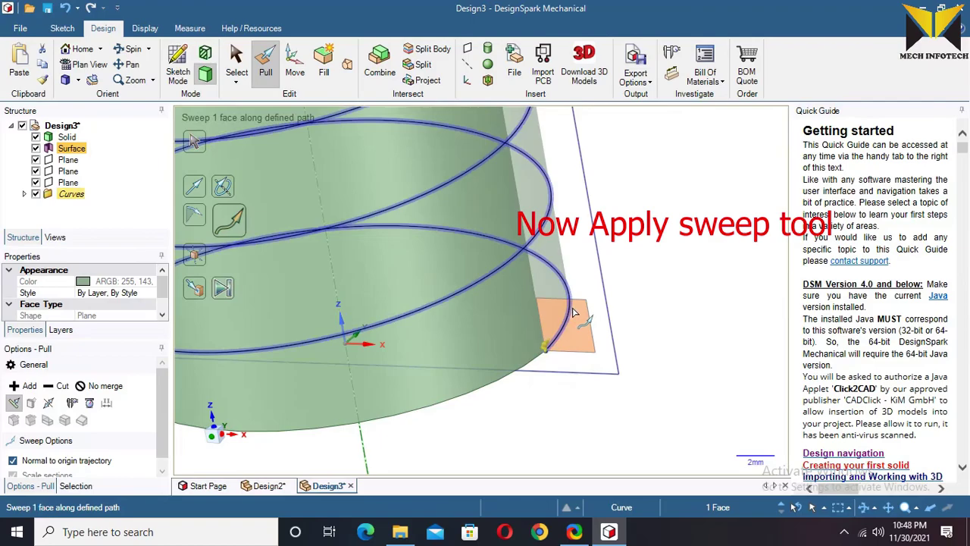
click(227, 291)
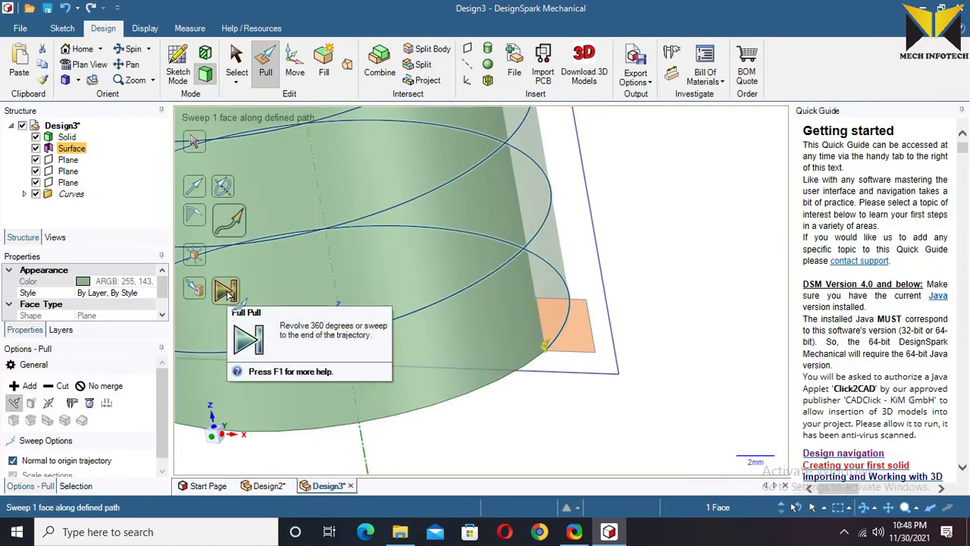
click(228, 291)
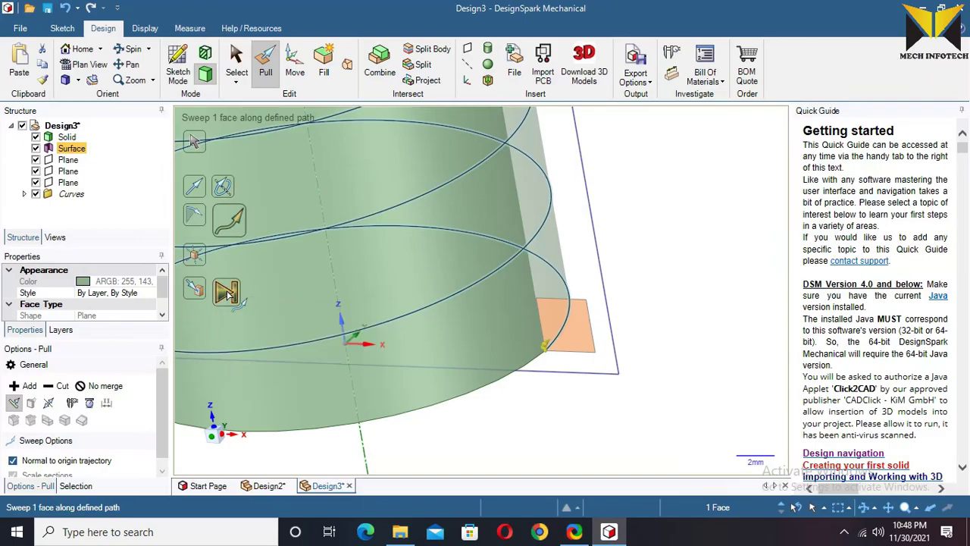
On the lengthwise XZ plane, sketch a rectangle from the cylinder's far-end corner that covers the overhanging thread end, and finish the sketch
scroll(608, 390, down, 8)
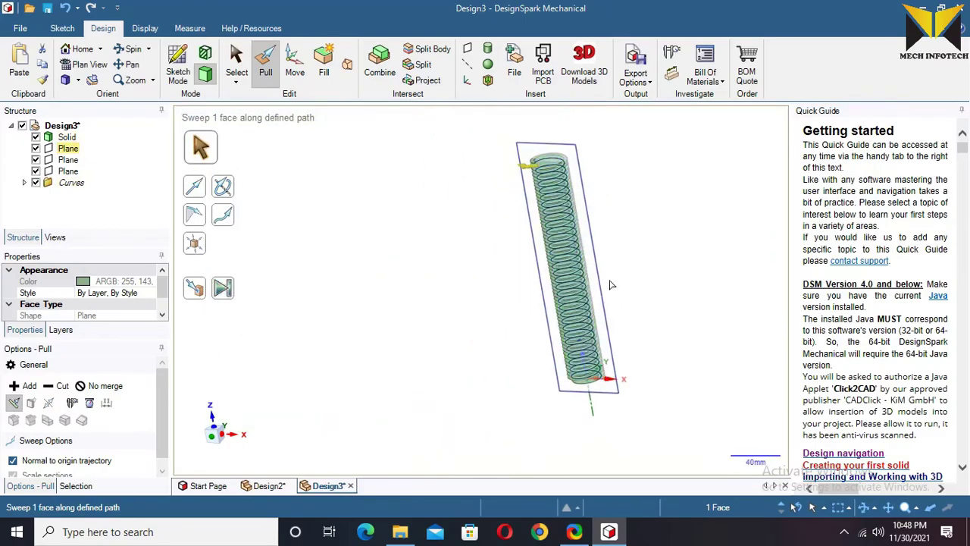
scroll(603, 176, up, 5)
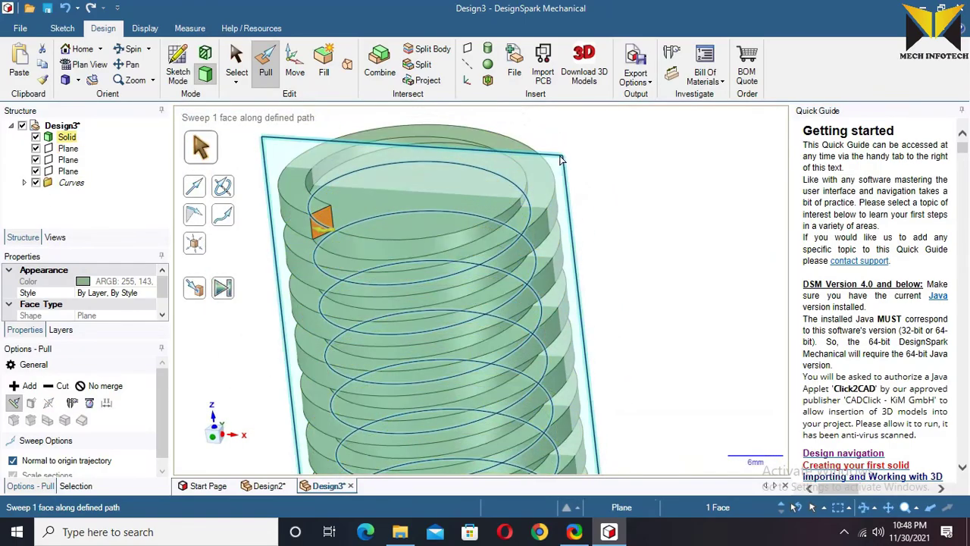
click(563, 161)
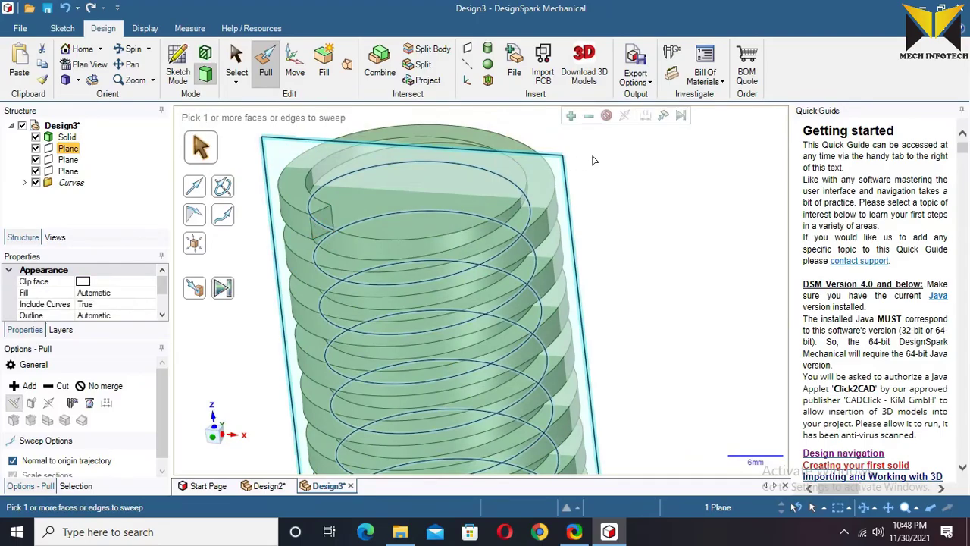
middle_drag(561, 150, 439, 174)
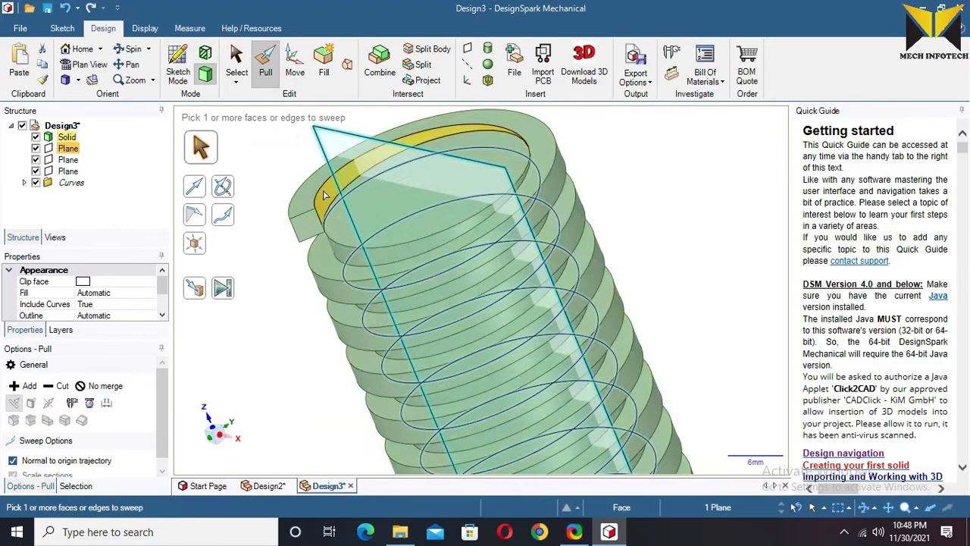
middle_drag(325, 196, 345, 141)
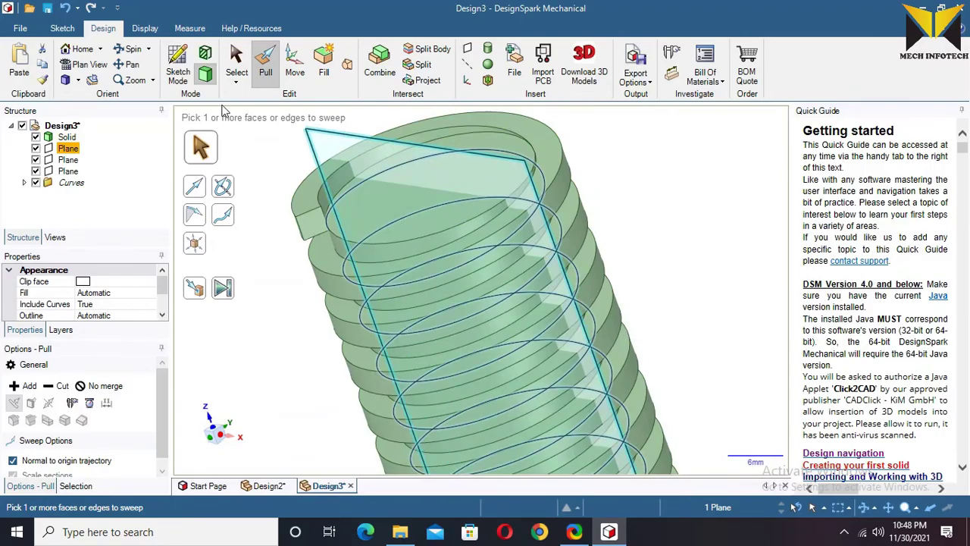
click(182, 79)
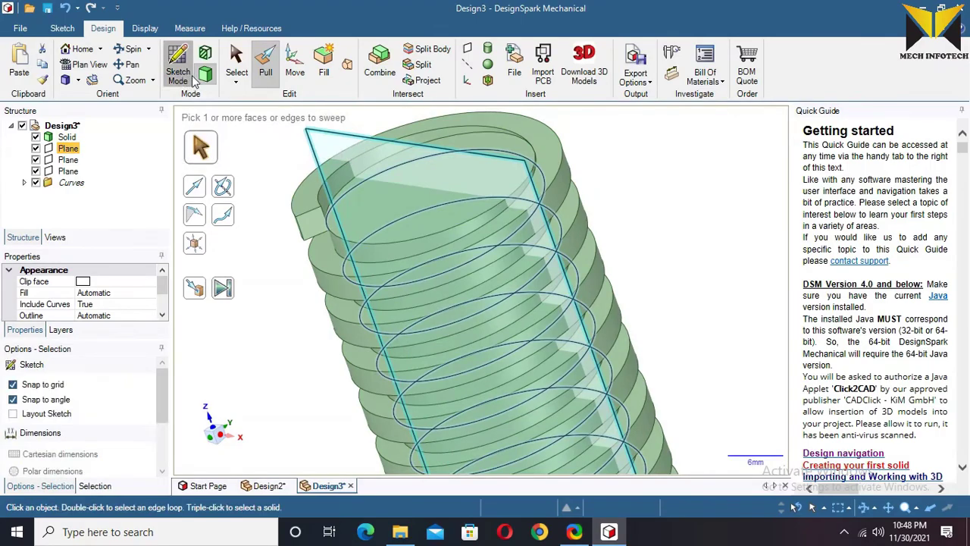
click(360, 143)
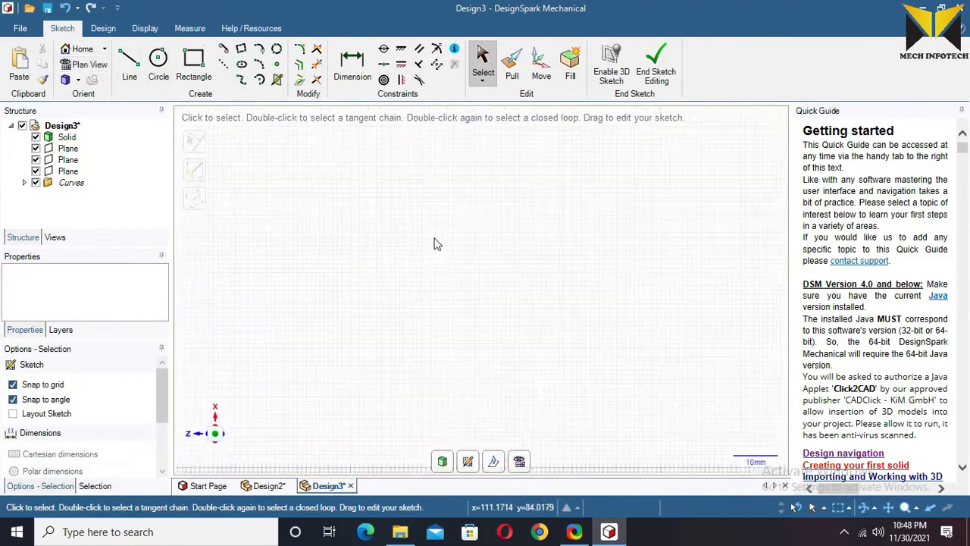
click(193, 62)
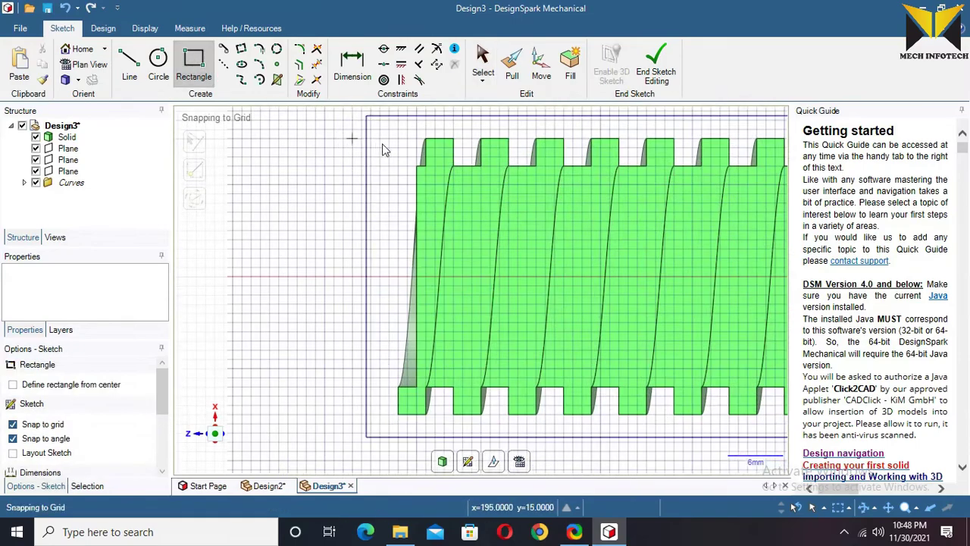
click(416, 165)
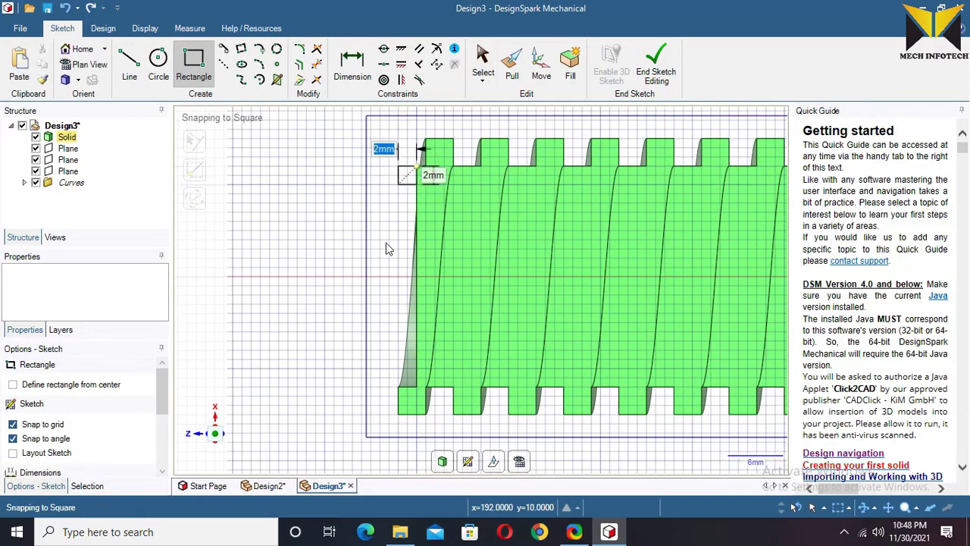
click(366, 430)
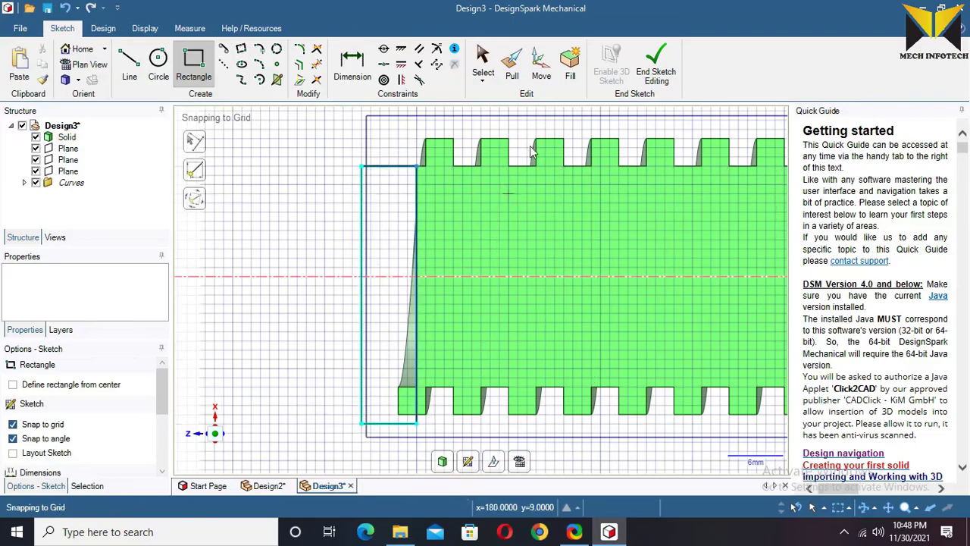
click(653, 67)
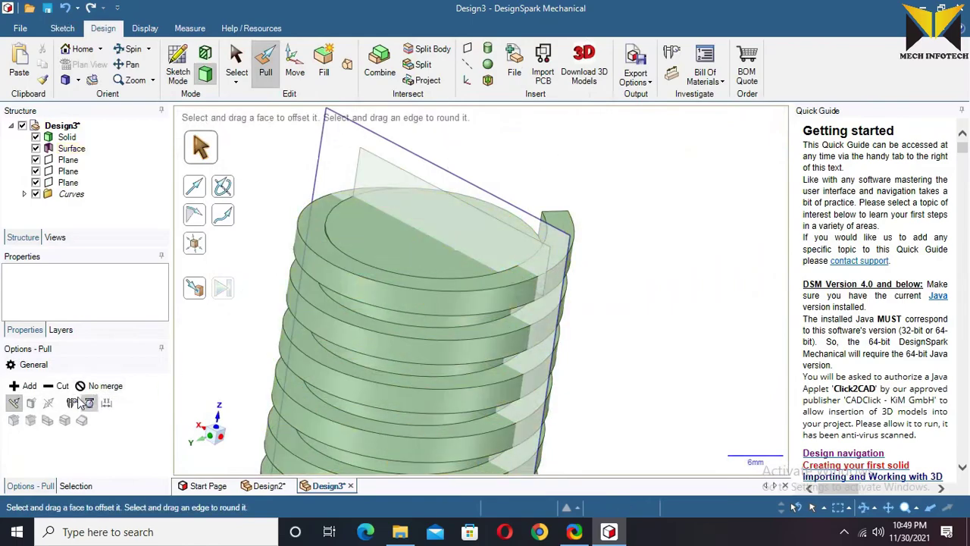
Cut away the thread overhanging the cylinder's end by pulling the rectangular surface to both sides, about 74 mm in total
click(56, 386)
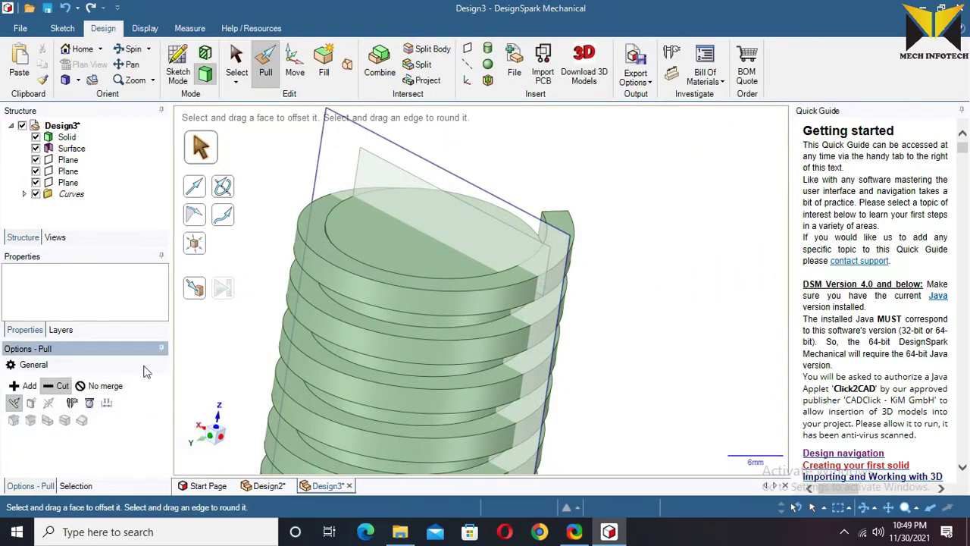
click(432, 209)
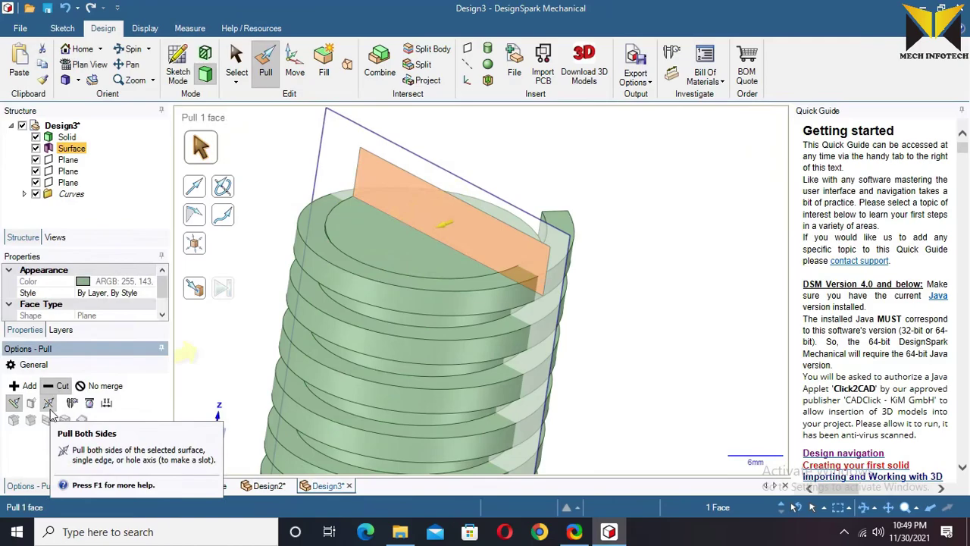
click(48, 404)
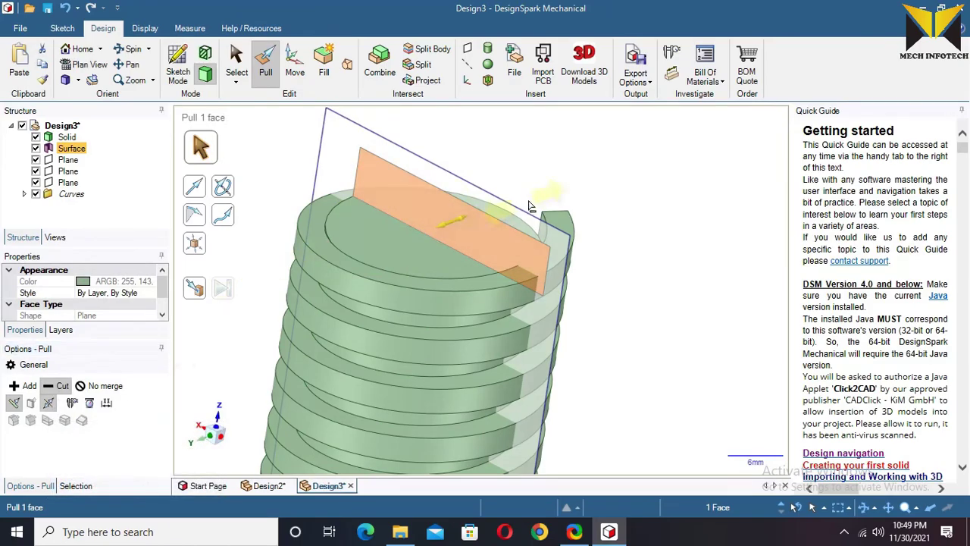
drag(455, 223, 687, 157)
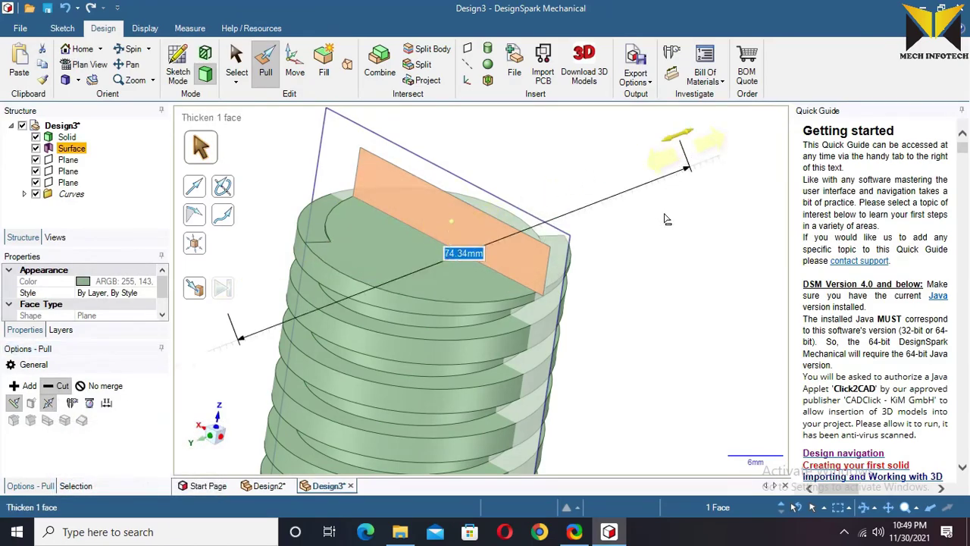
Switch to the Design2 document and examine the flared base's dimensions in the reference drawing
middle_drag(670, 215, 682, 395)
scroll(682, 396, down, 5)
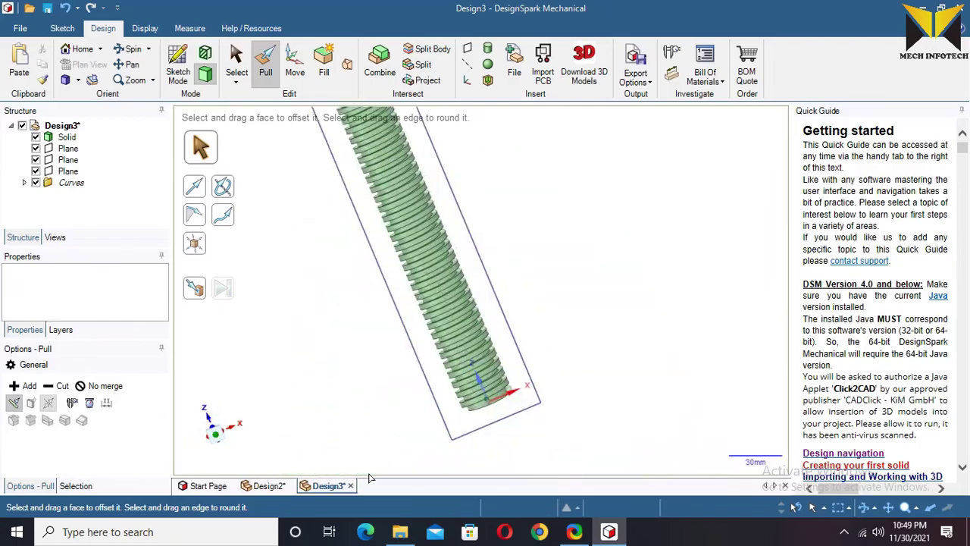
click(260, 487)
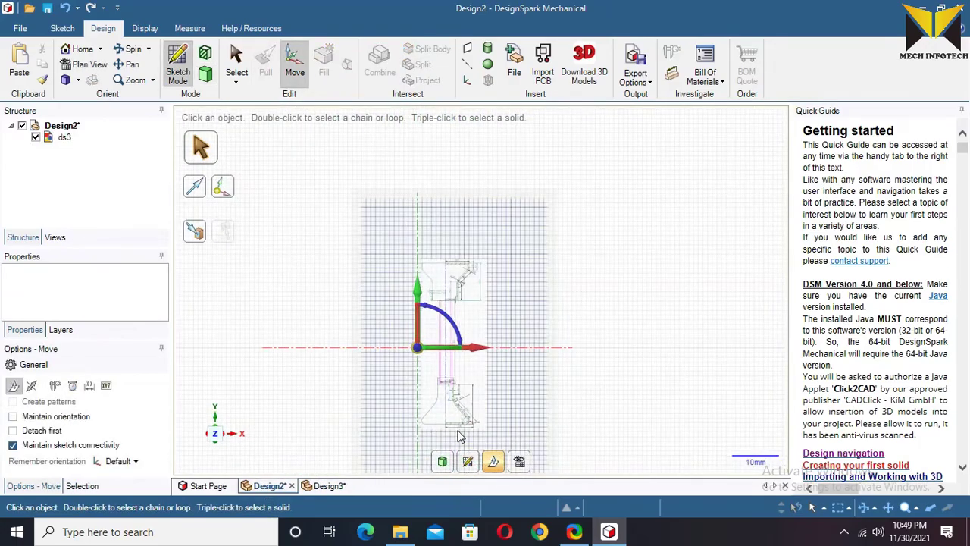
scroll(459, 436, up, 6)
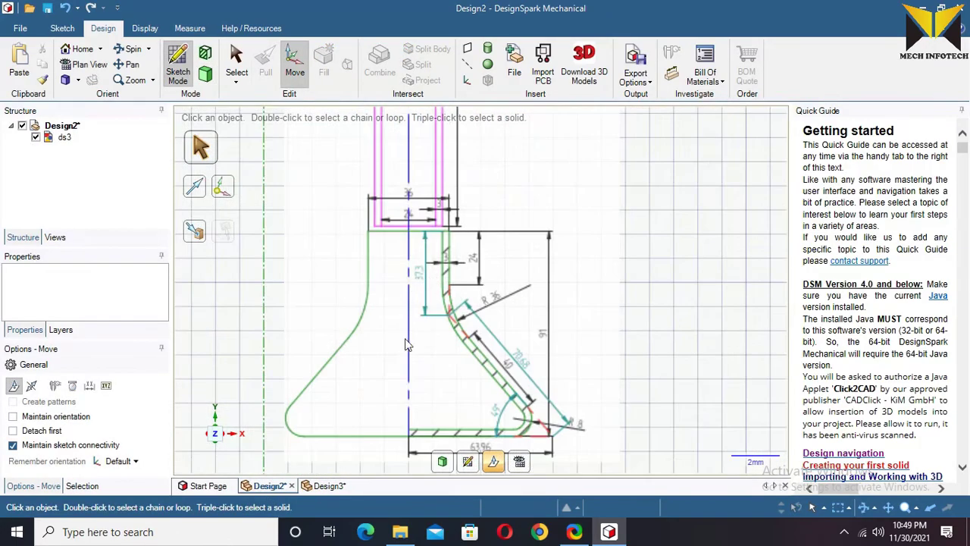
Return to the Design3 document and start a sketch on the lengthwise plane through the threaded rod
click(326, 487)
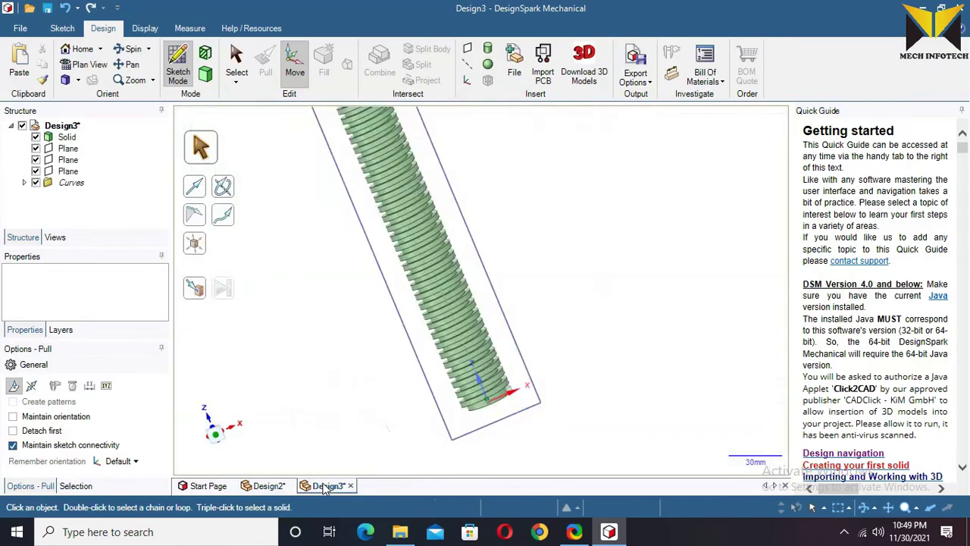
click(511, 337)
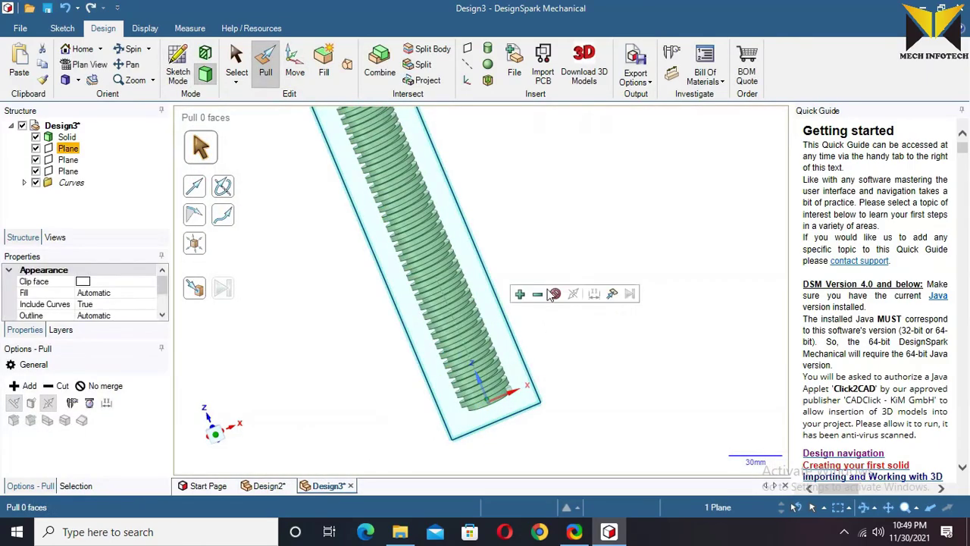
click(181, 76)
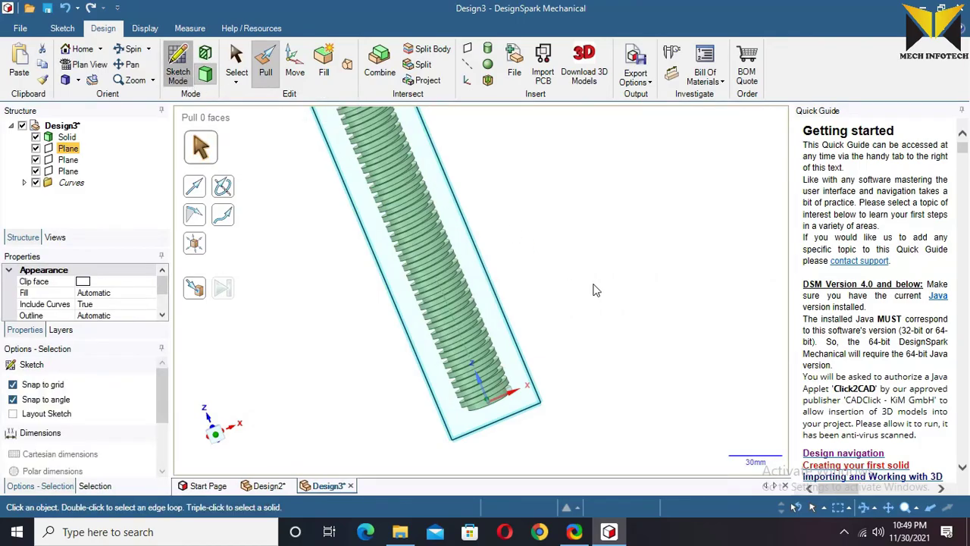
key(k)
click(90, 64)
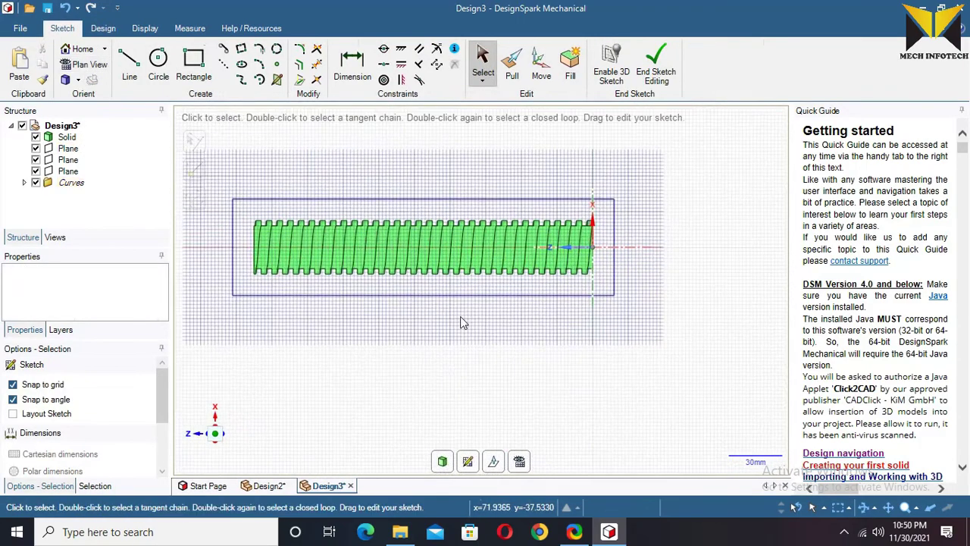
Sketch a line about 30 mm long parallel to the rod's axis beyond its end, and dimension it 18 mm from the axis
click(129, 67)
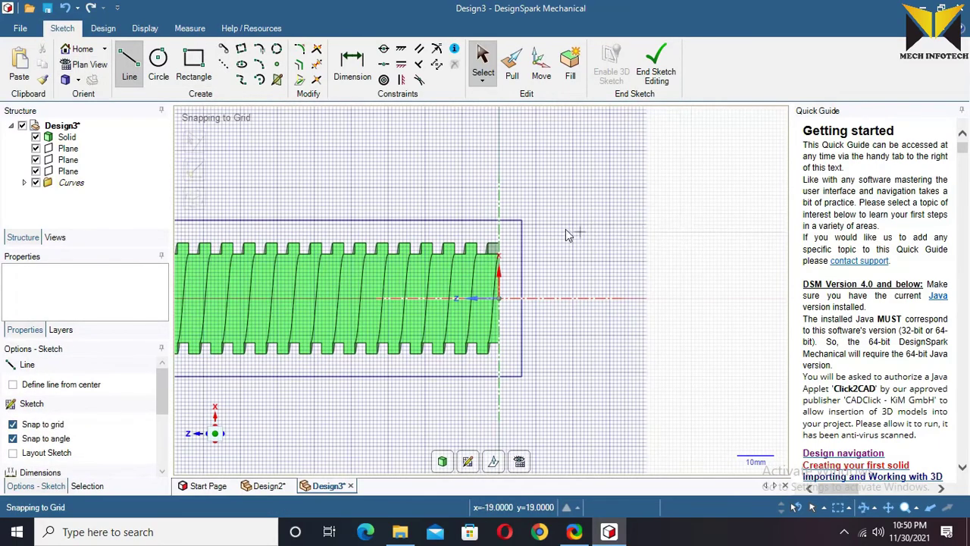
click(532, 227)
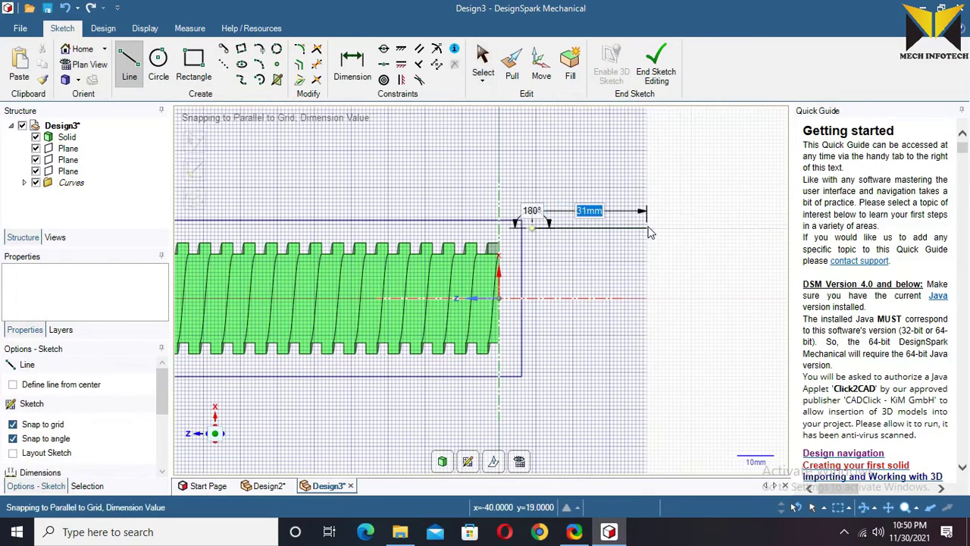
click(641, 227)
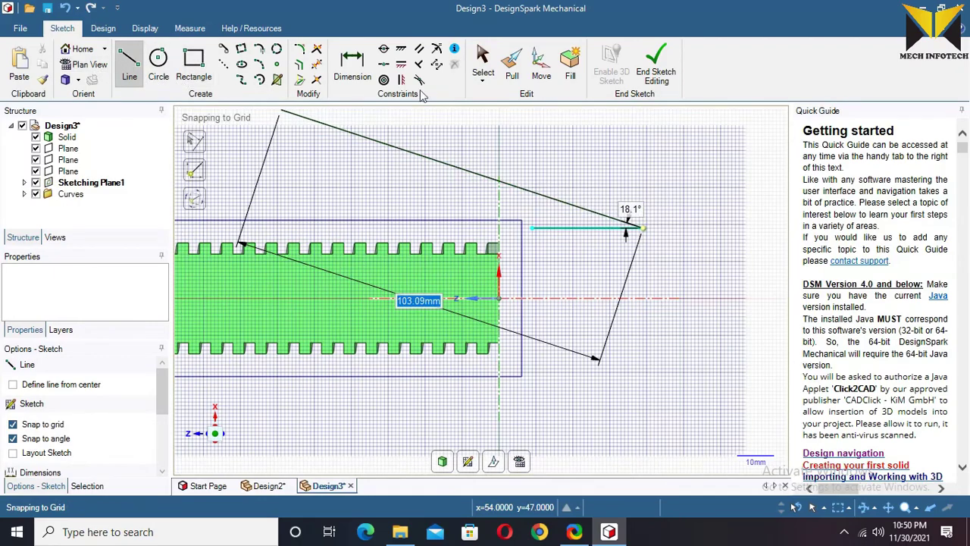
click(355, 68)
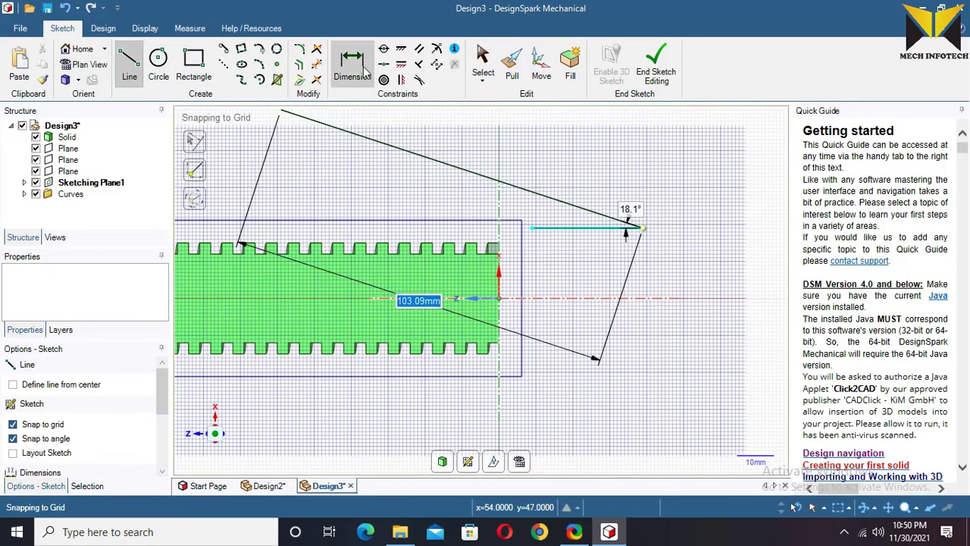
click(533, 229)
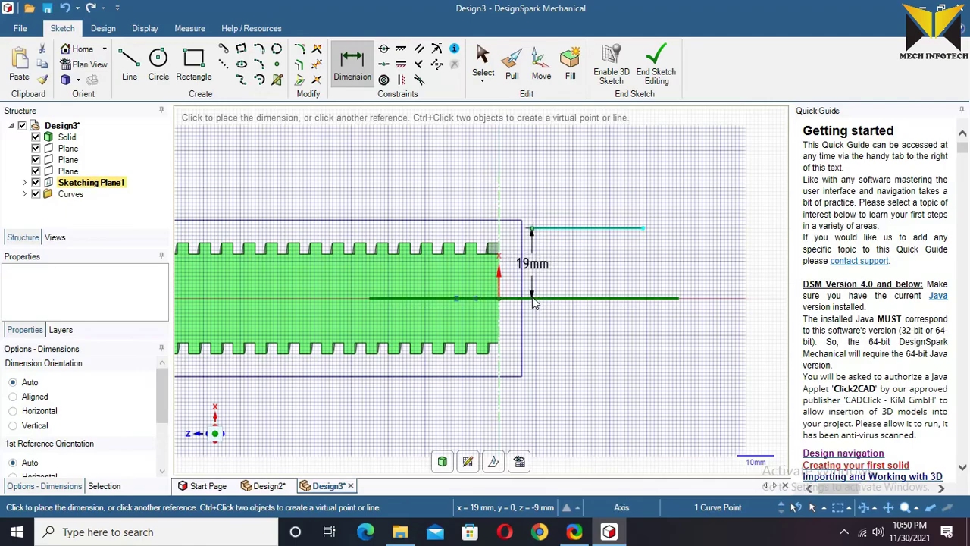
click(532, 297)
click(544, 272)
double_click(543, 274)
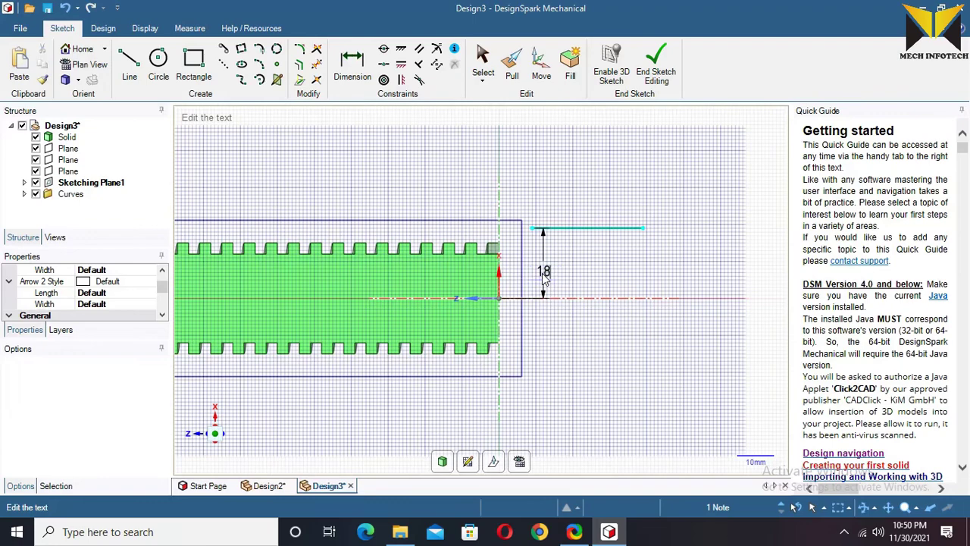
key(Return)
Dimension the length of the line parallel to the axis and set it to 37.3 mm
click(567, 231)
click(567, 231)
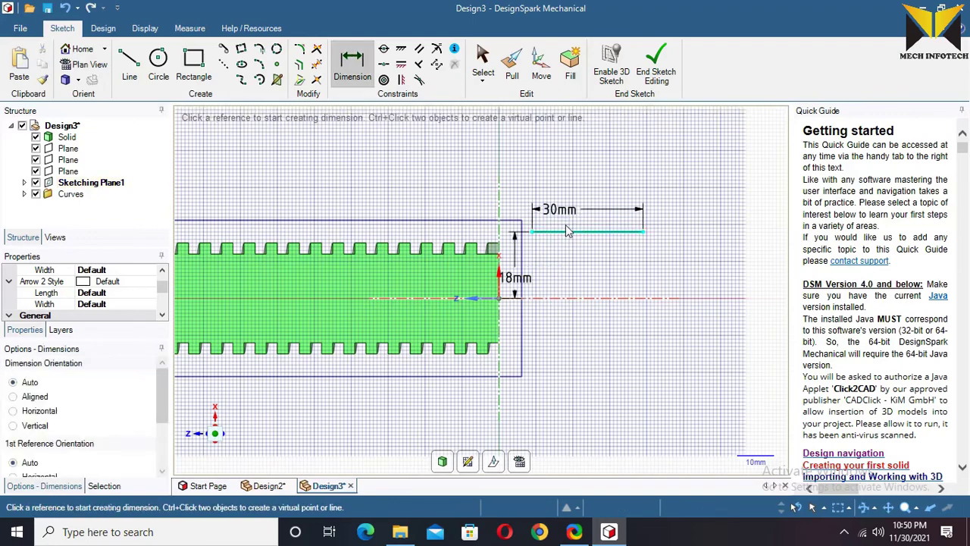
click(569, 222)
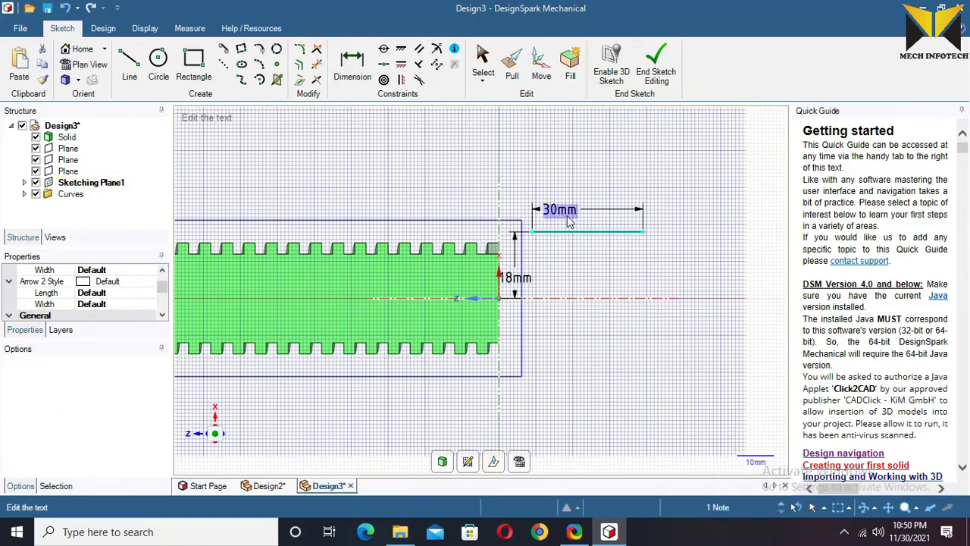
text(37.3)
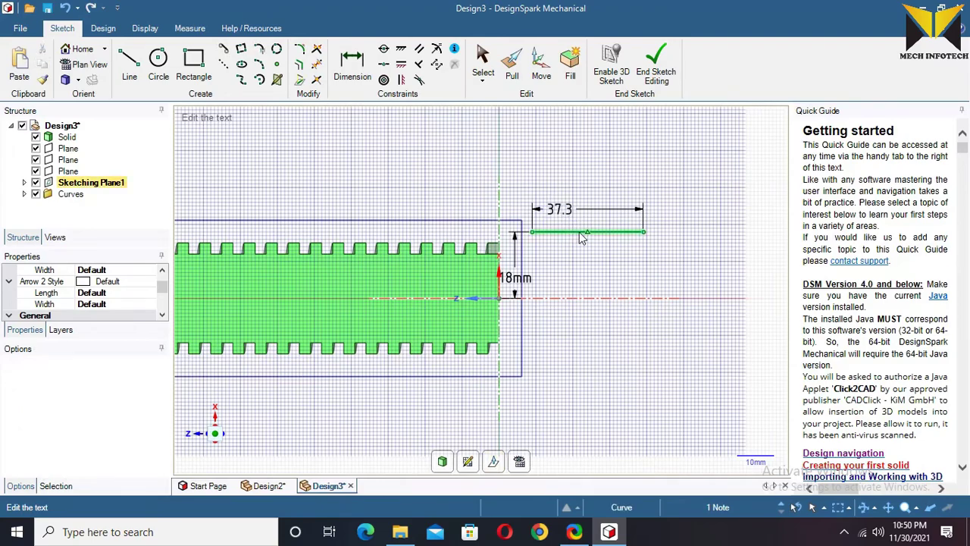
key(Return)
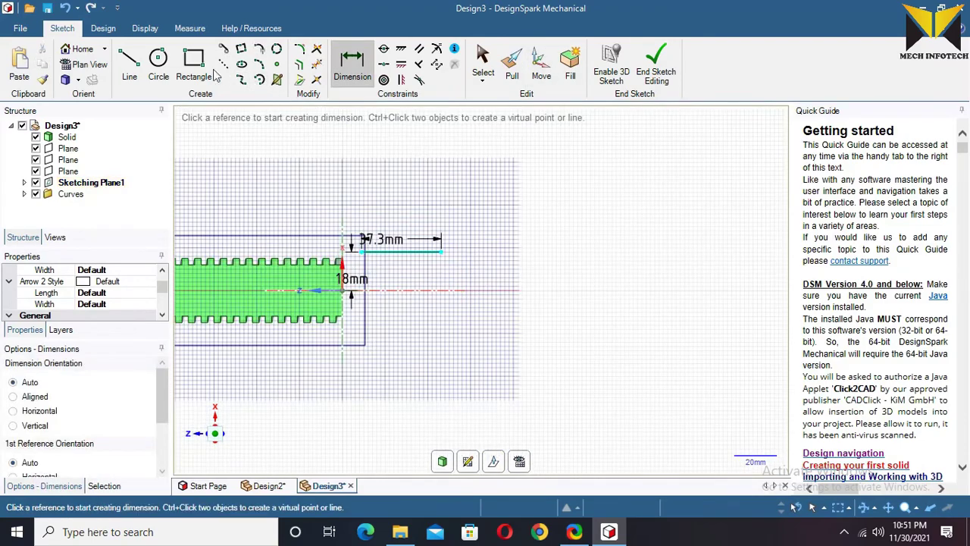
Sketch a 63.96 mm base line perpendicular to the axis, starting on the axis beyond the 37.3 mm line
click(129, 64)
click(606, 291)
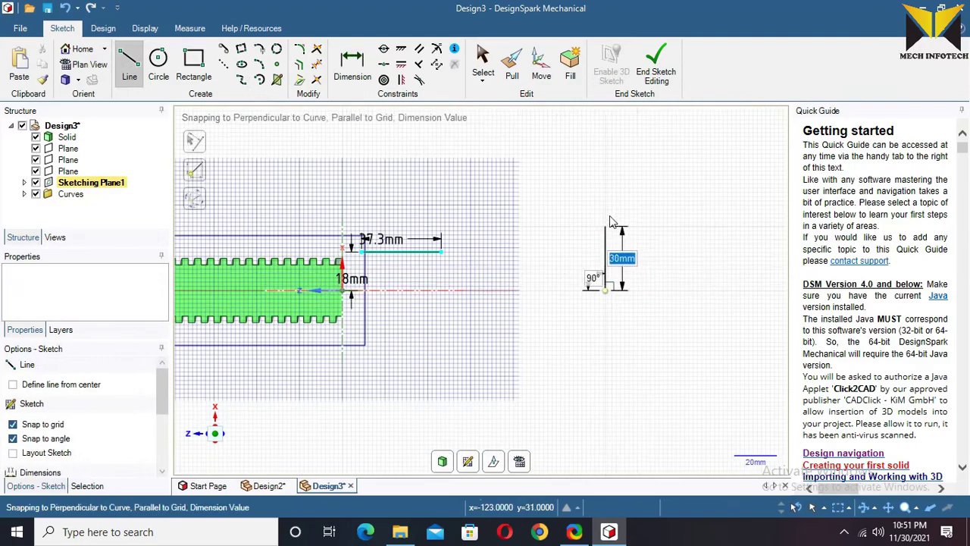
text(63)
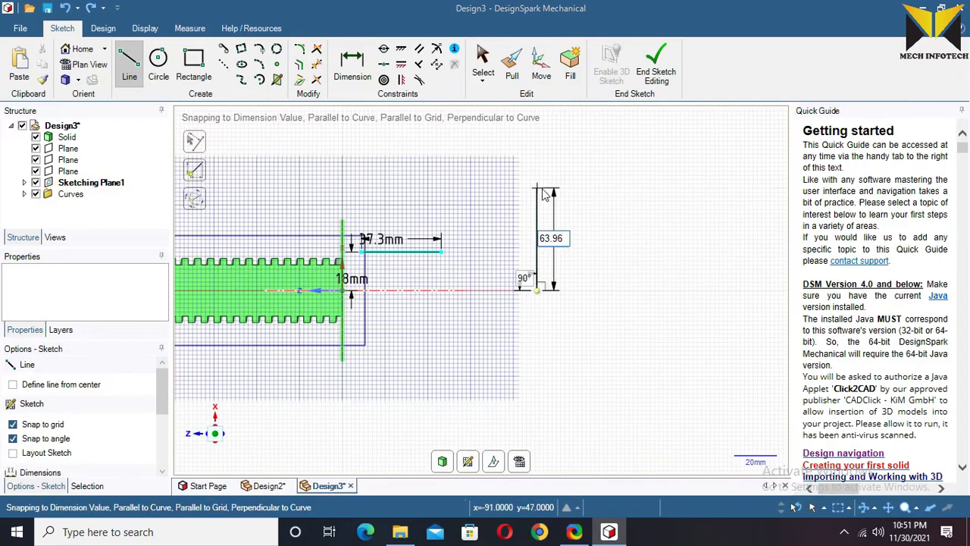
text(.96)
key(Return)
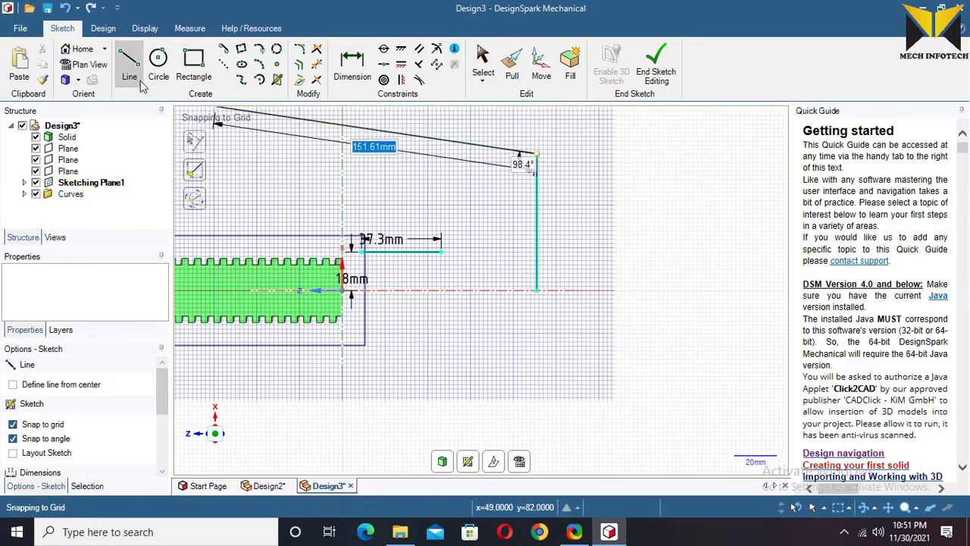
click(483, 61)
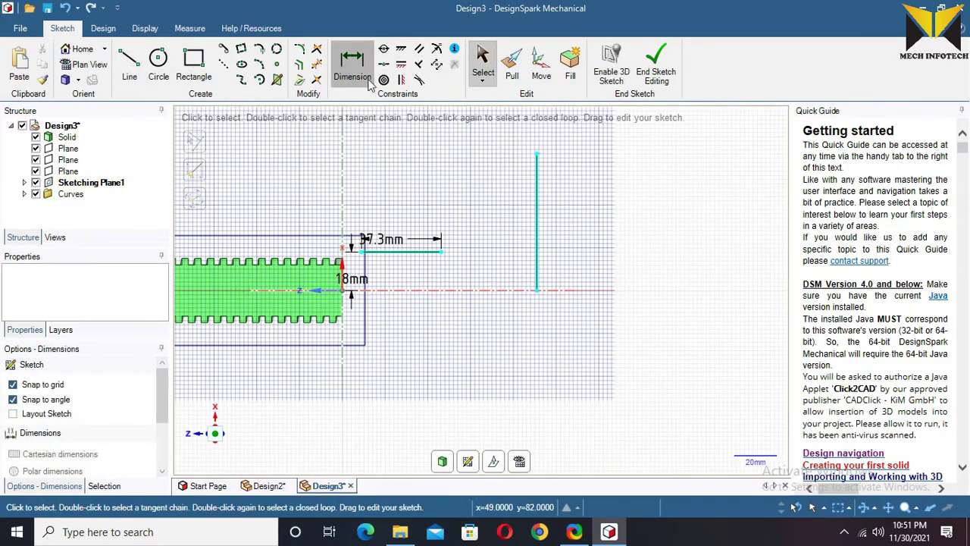
Dimension the distance from the near end of the 37.3 mm line to the base line and set it to 91 mm
click(353, 64)
click(363, 251)
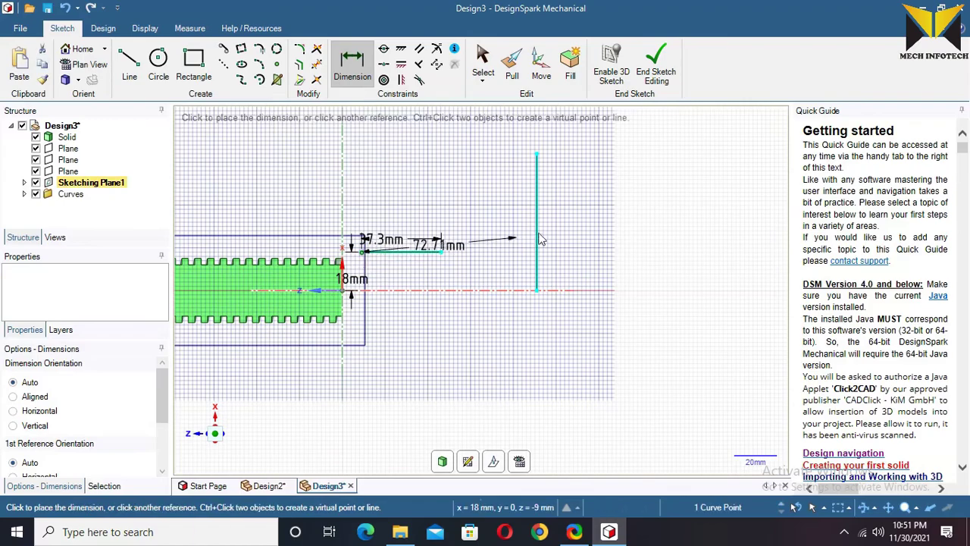
click(536, 250)
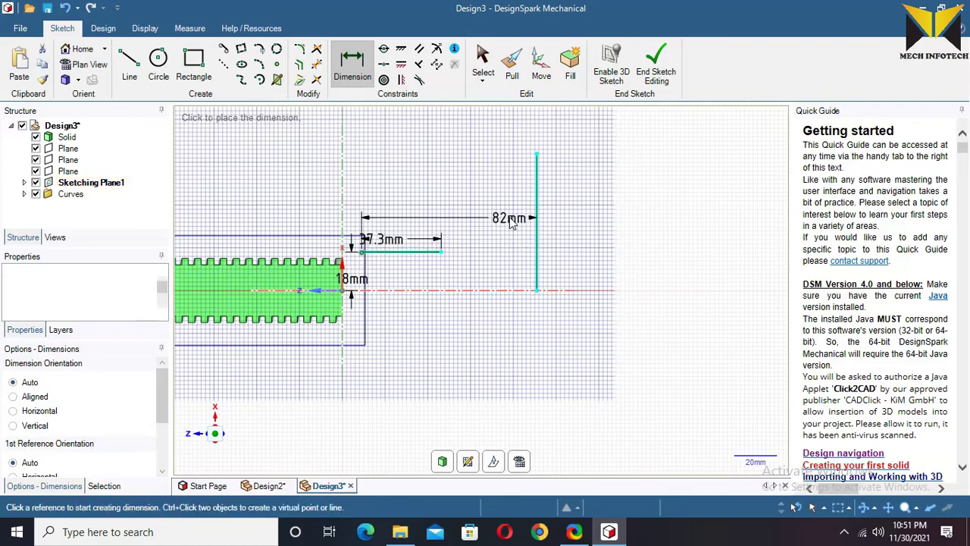
click(489, 220)
double_click(501, 219)
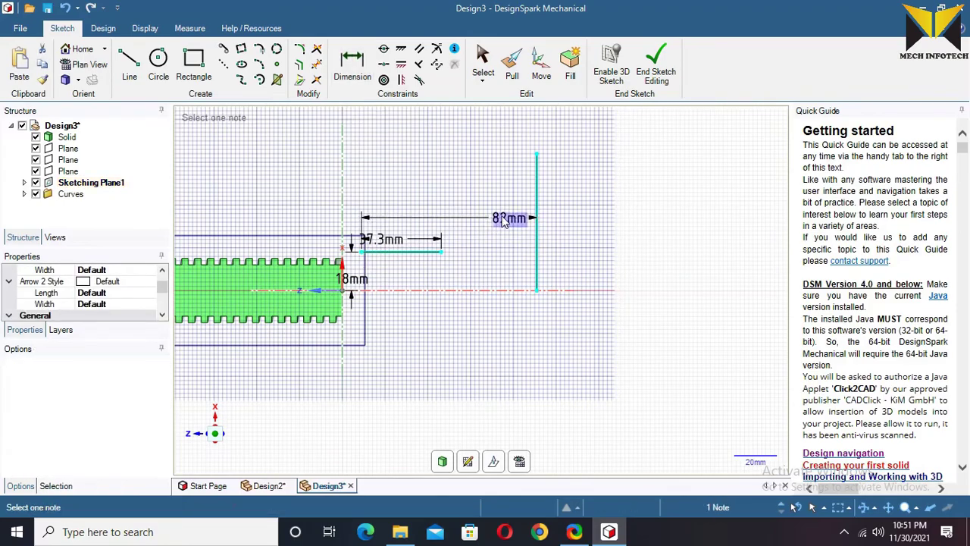
text(91)
key(Return)
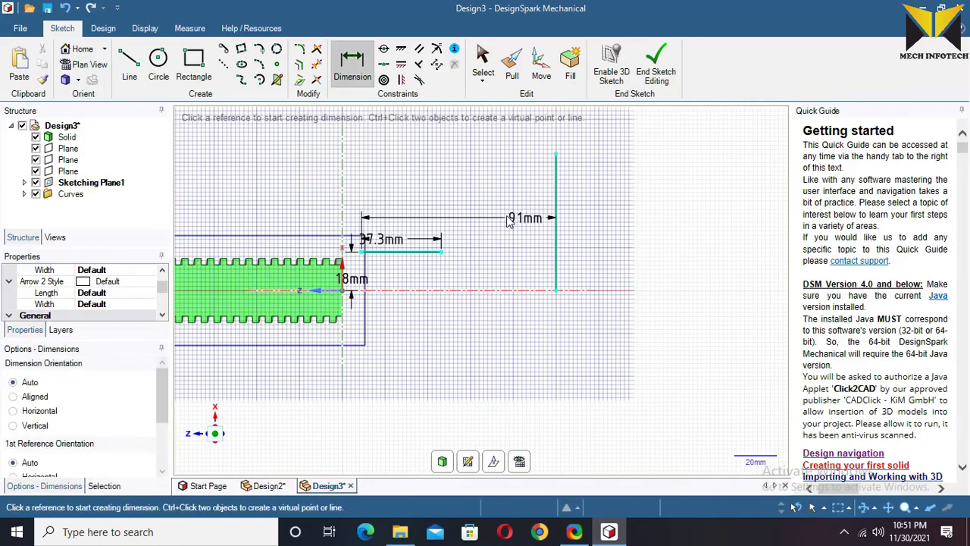
Connect the outer end of the base line to the far end of the 37.3 mm line with a slanted line
key(l)
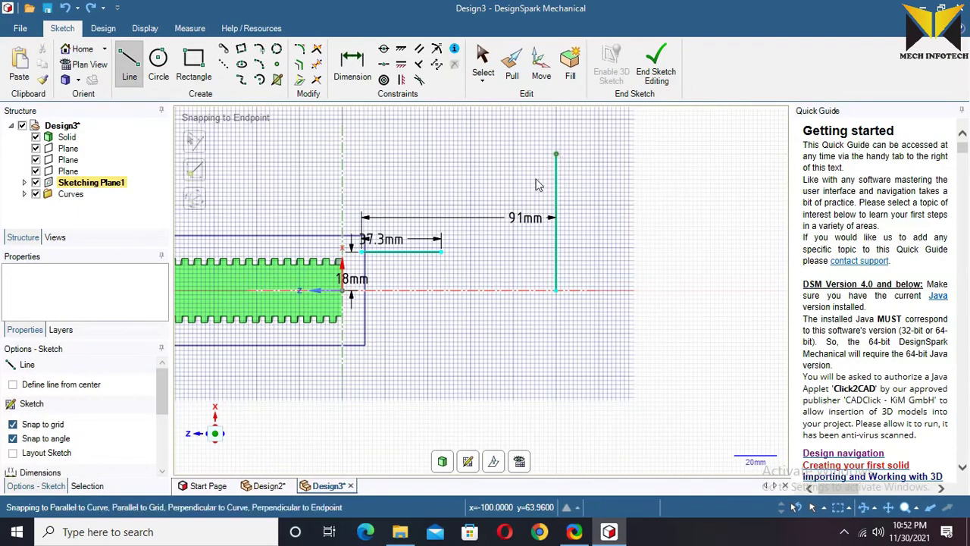
click(555, 155)
click(453, 252)
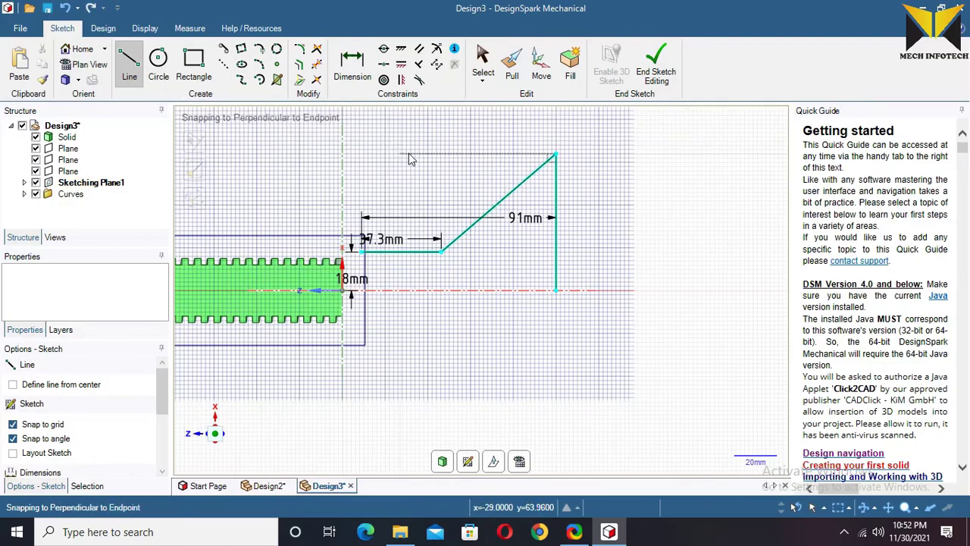
Round the corner between the slanted line and the base line with an 8 mm radius
scroll(454, 179, up, 1)
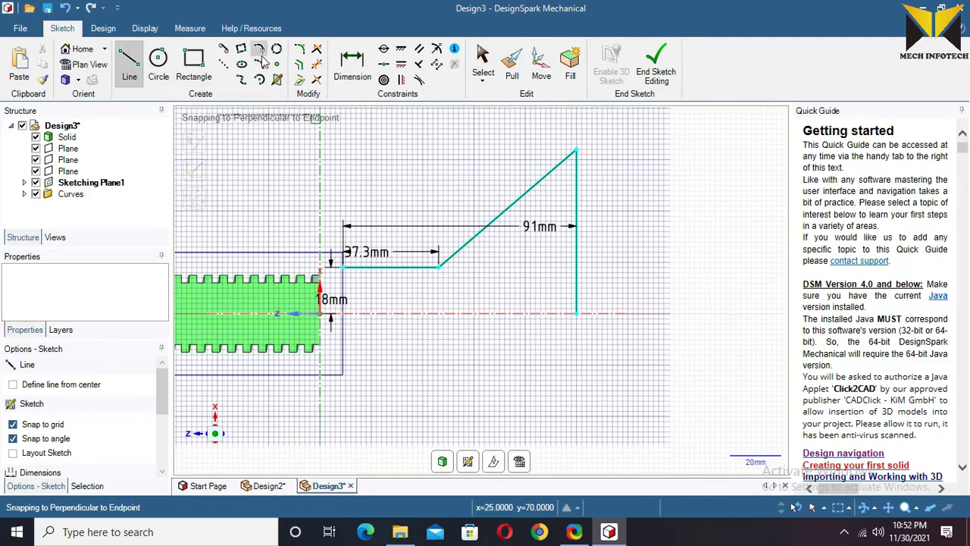
click(299, 49)
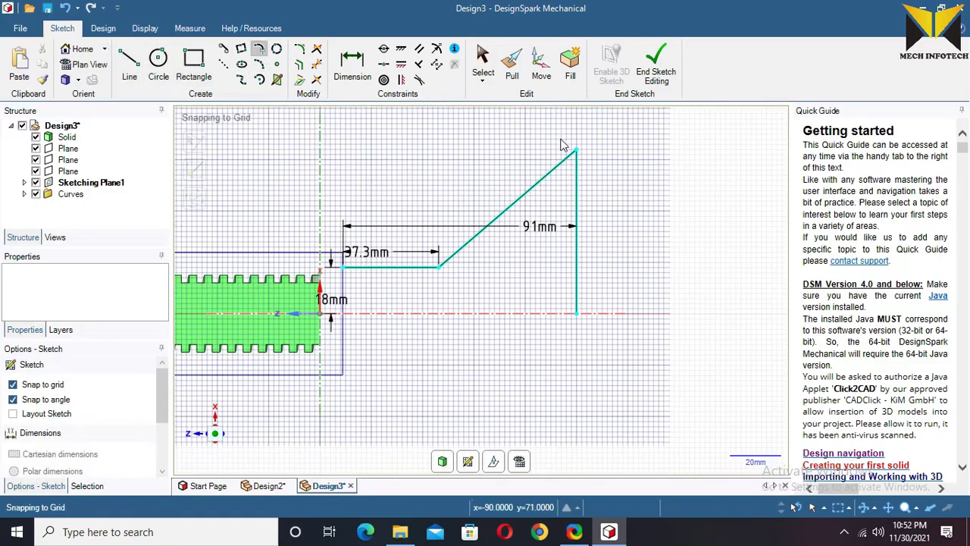
scroll(561, 167, up, 4)
click(551, 171)
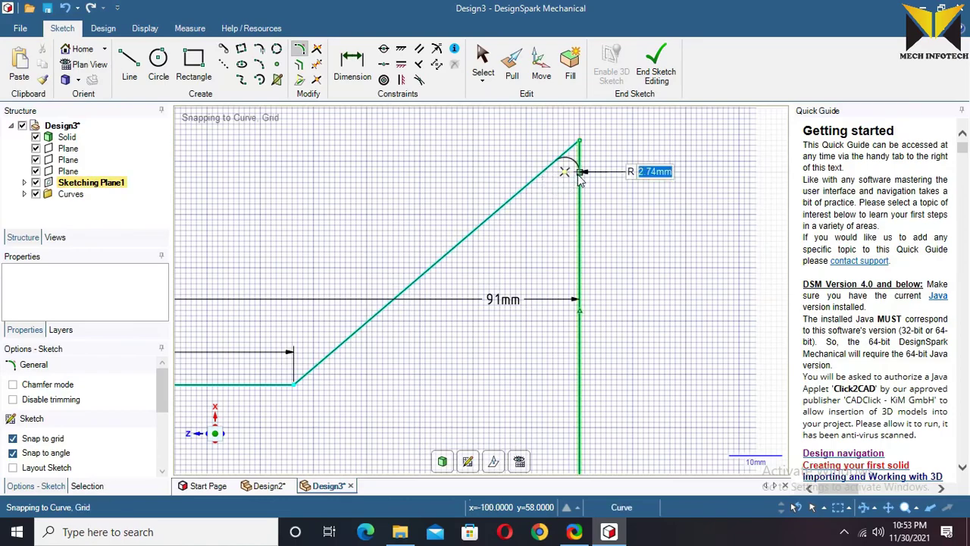
text(8)
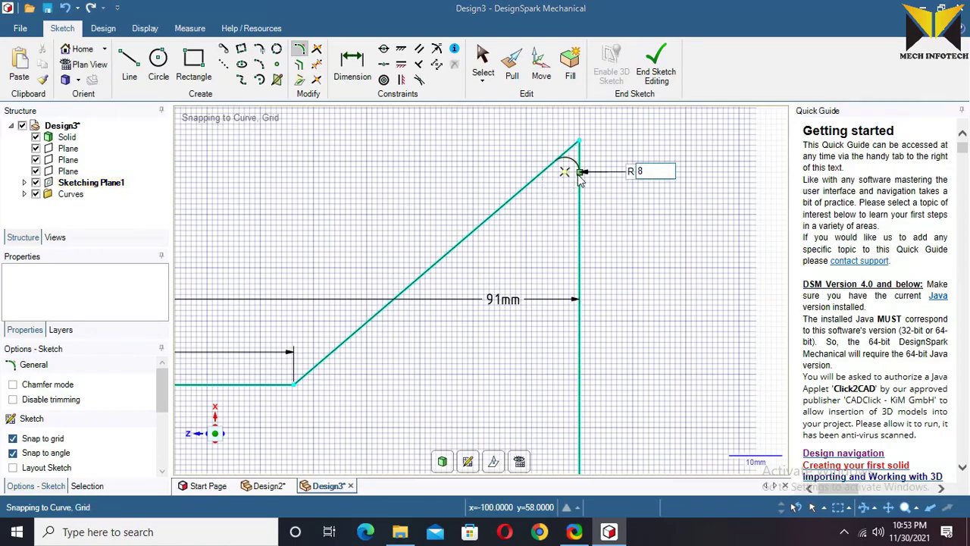
key(Return)
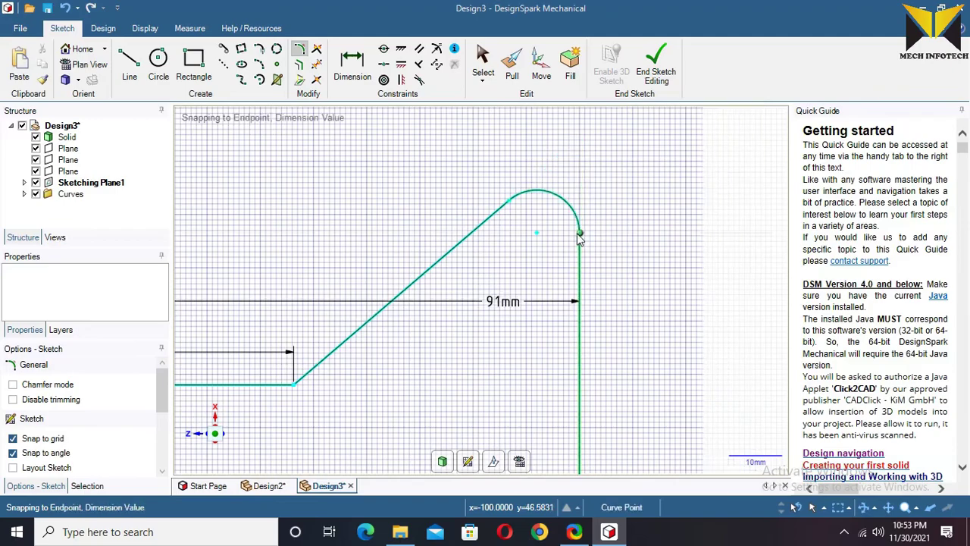
Round the corner between the neck line and the slanted line with a 36 mm radius
scroll(438, 303, down, 3)
click(438, 303)
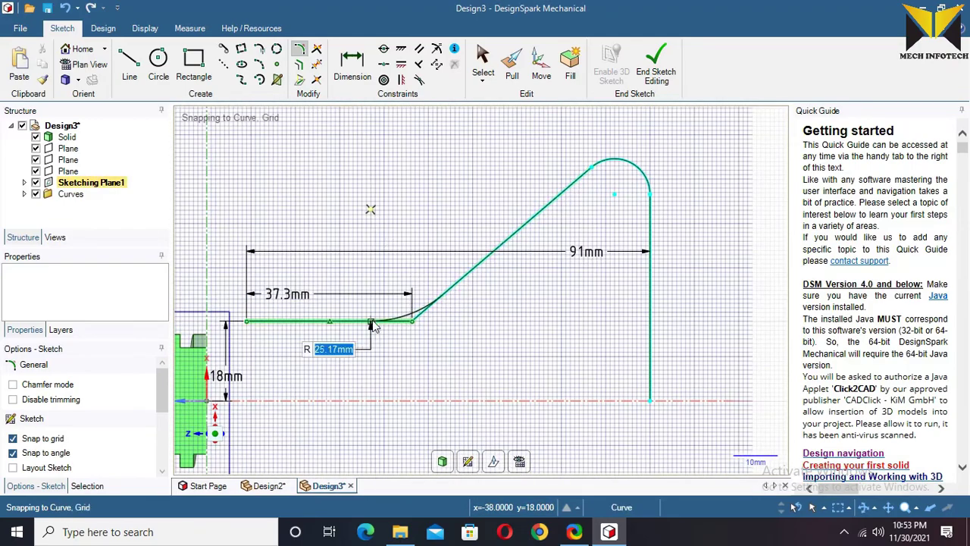
text(36)
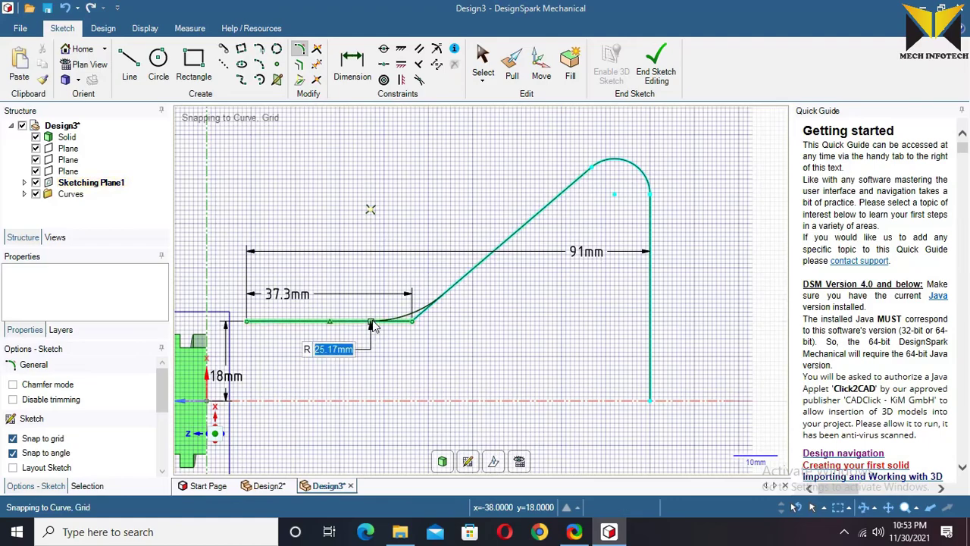
key(Return)
Dimension the slanted line's length and the radius of the arc joining it to the neck line
click(352, 65)
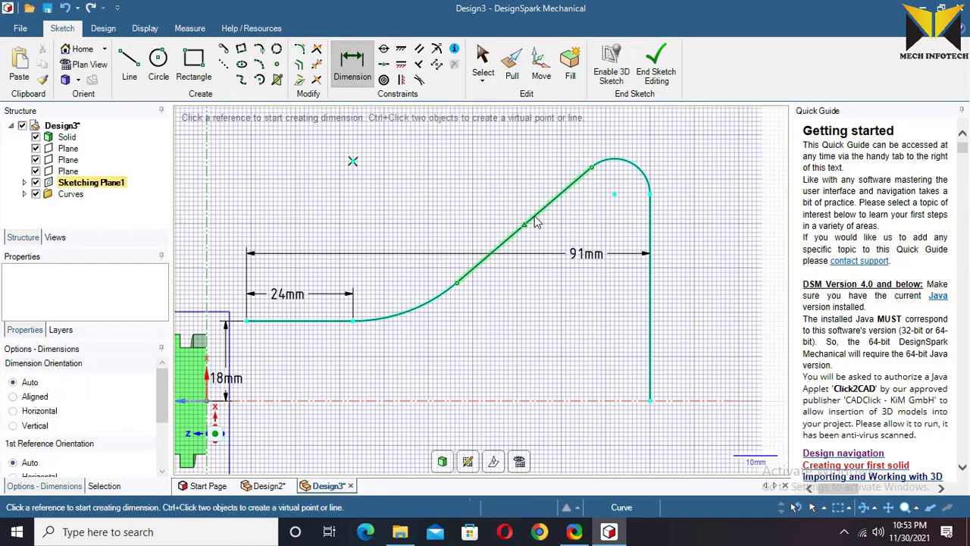
click(535, 217)
click(505, 199)
scroll(623, 243, down, 2)
scroll(594, 271, down, 1)
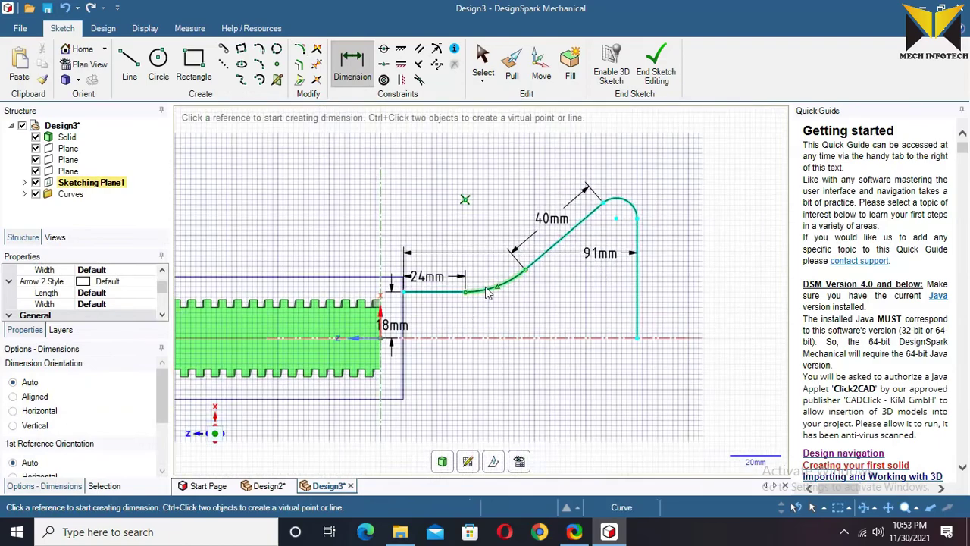
click(487, 291)
click(477, 235)
scroll(478, 235, down, 2)
scroll(345, 234, up, 2)
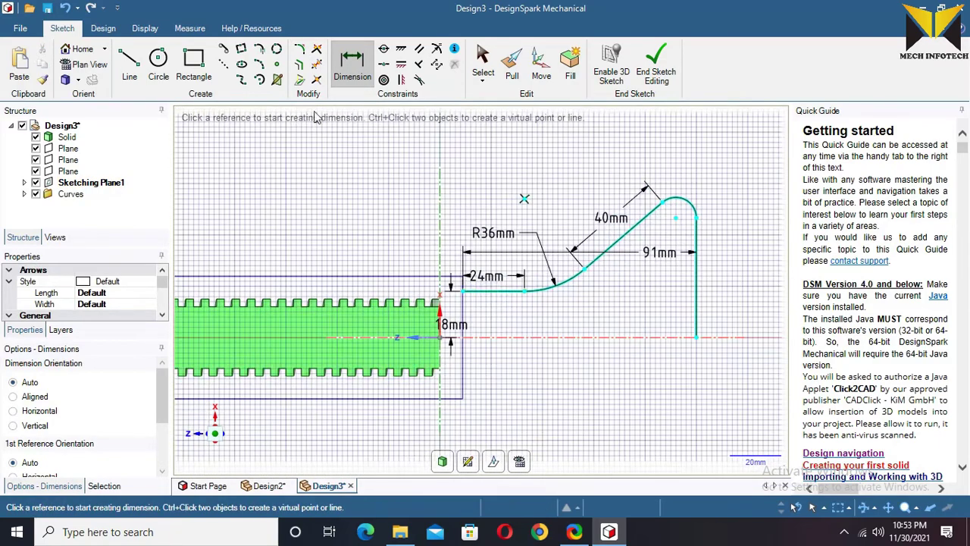
Offset the flared profile's neck line, arcs, slanted line and base line inward by 3 mm
click(299, 65)
click(492, 291)
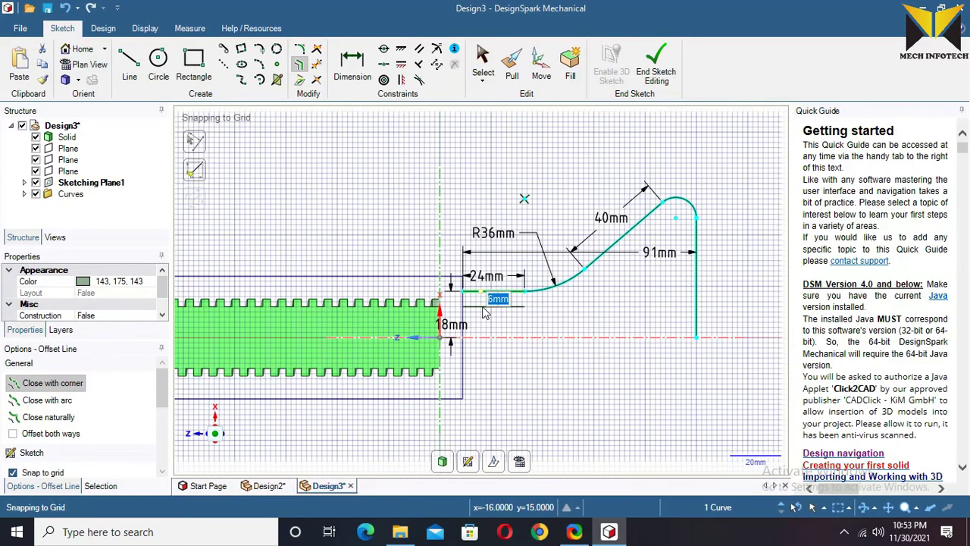
key(Return)
scroll(606, 258, up, 2)
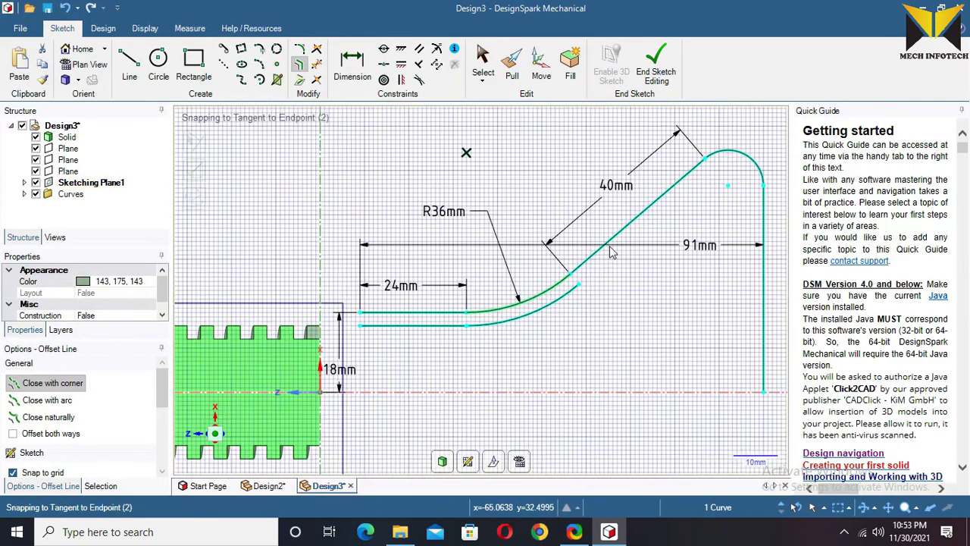
click(612, 253)
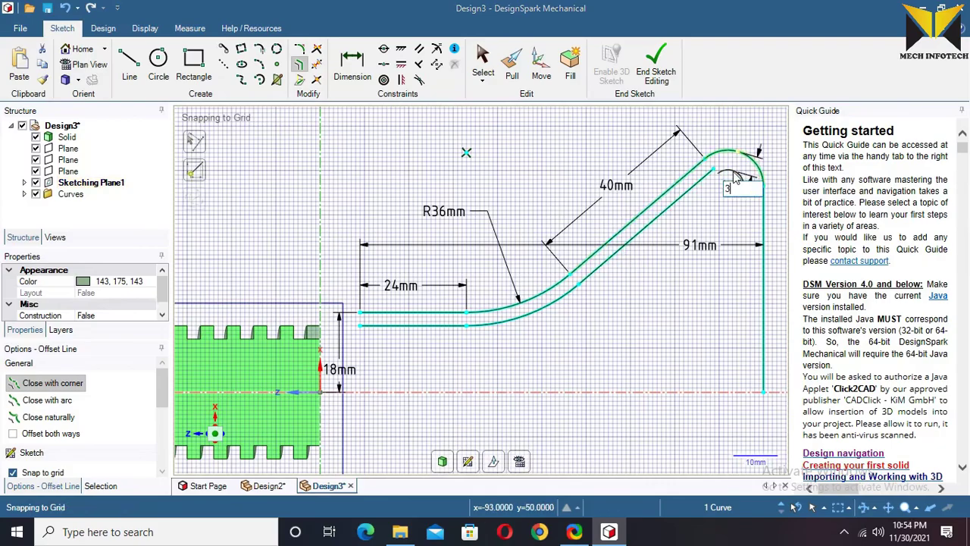
click(762, 234)
click(751, 226)
scroll(707, 236, down, 2)
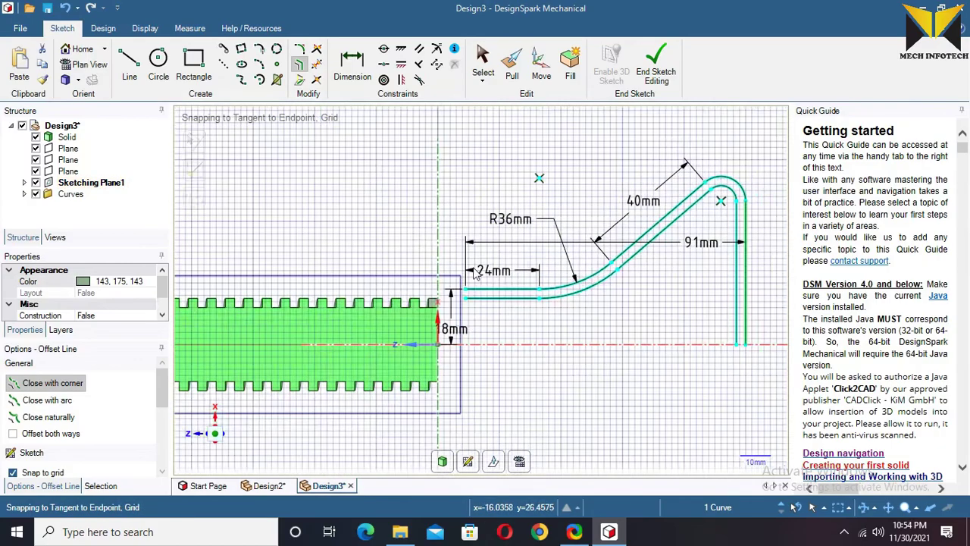
Close the wall profile with short lines at the neck end and at the axis, and finish the sketch
scroll(455, 264, up, 5)
click(128, 64)
click(486, 349)
click(486, 328)
scroll(507, 244, down, 1)
scroll(508, 256, down, 2)
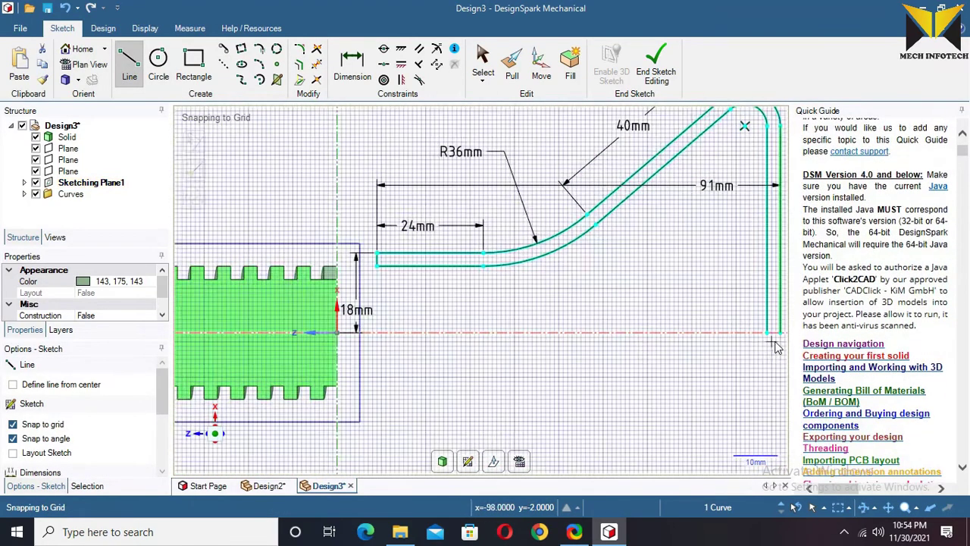
scroll(675, 321, up, 5)
scroll(680, 345, down, 3)
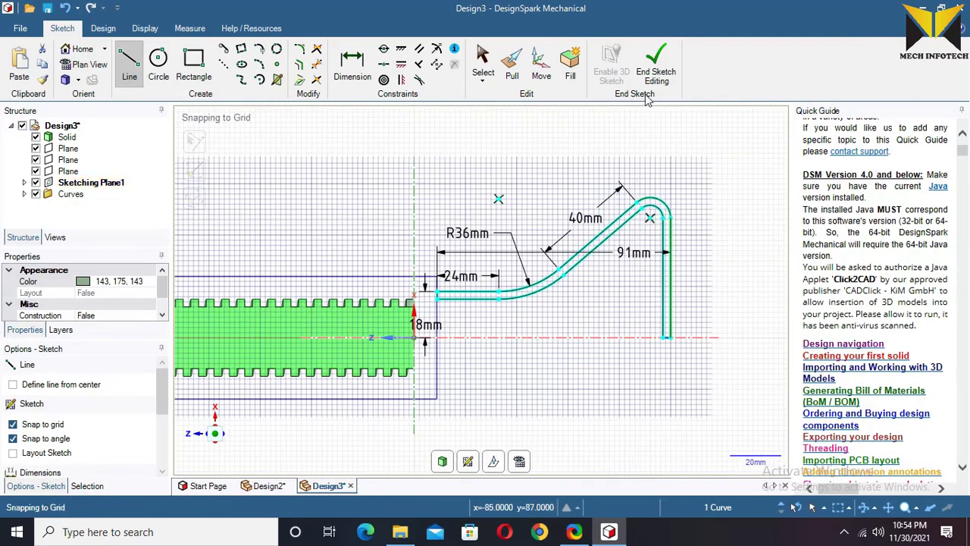
click(656, 78)
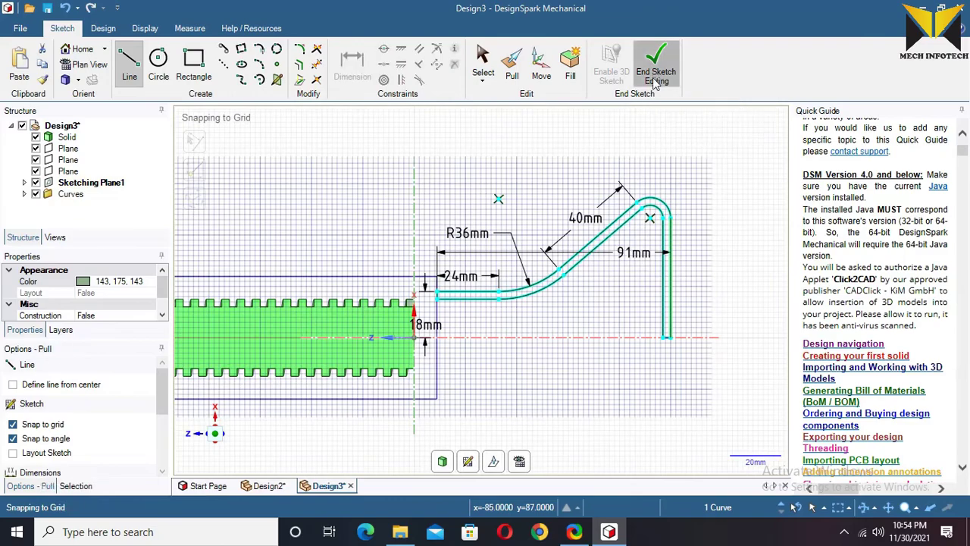
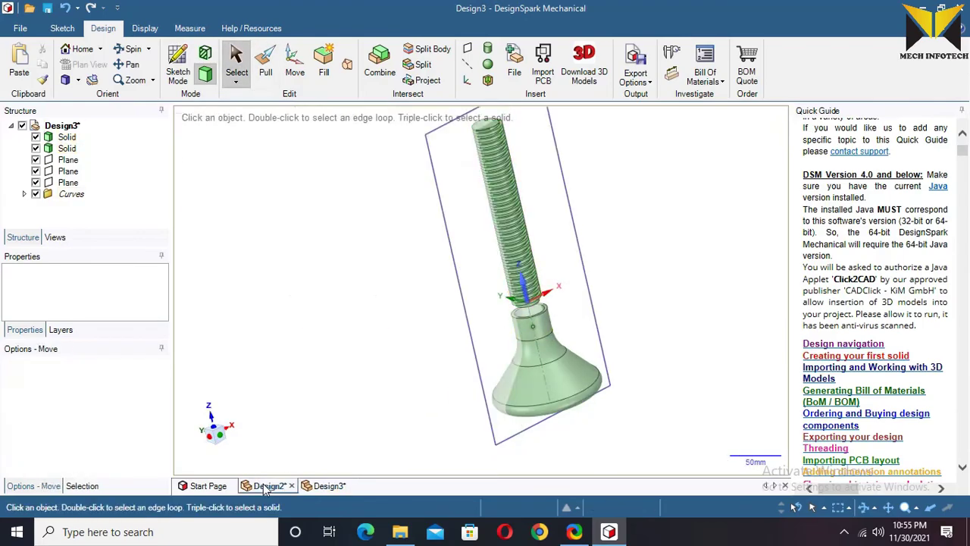
Check the Design2 reference and start a sketch in plan view on the lengthwise plane through the rod and flared body
click(266, 486)
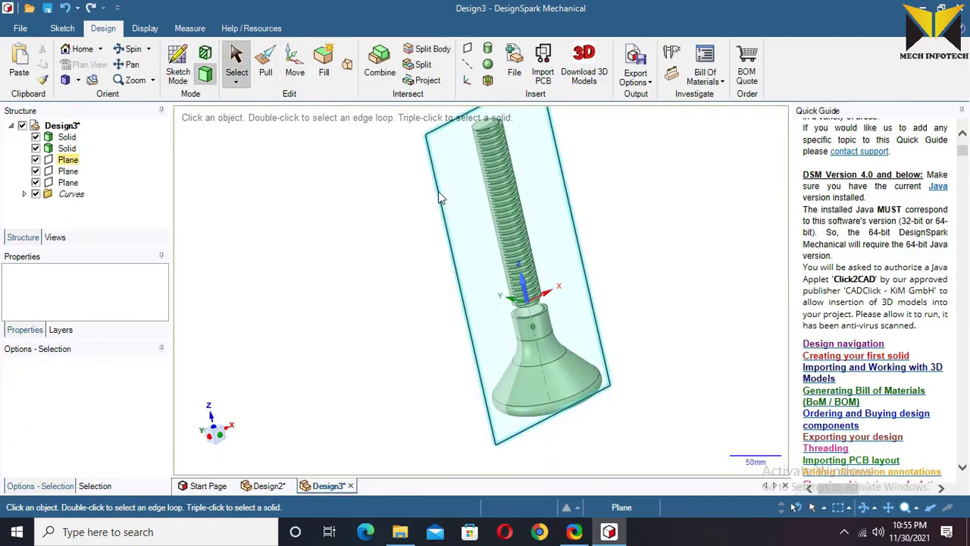
click(438, 194)
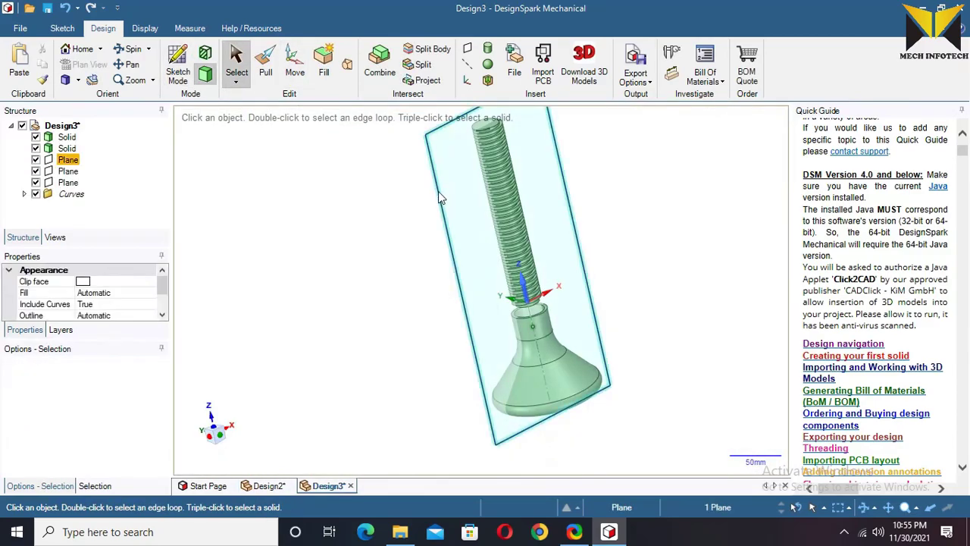
click(180, 79)
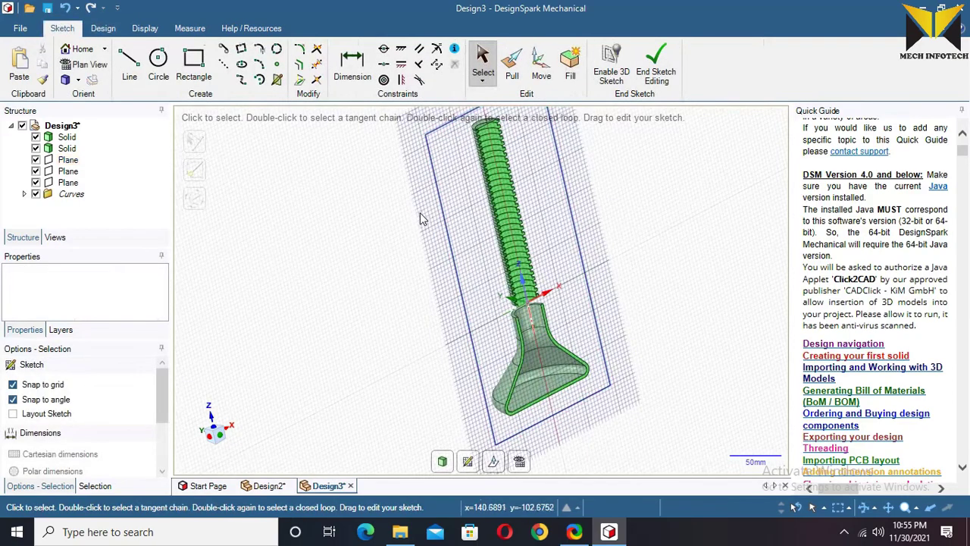
click(66, 79)
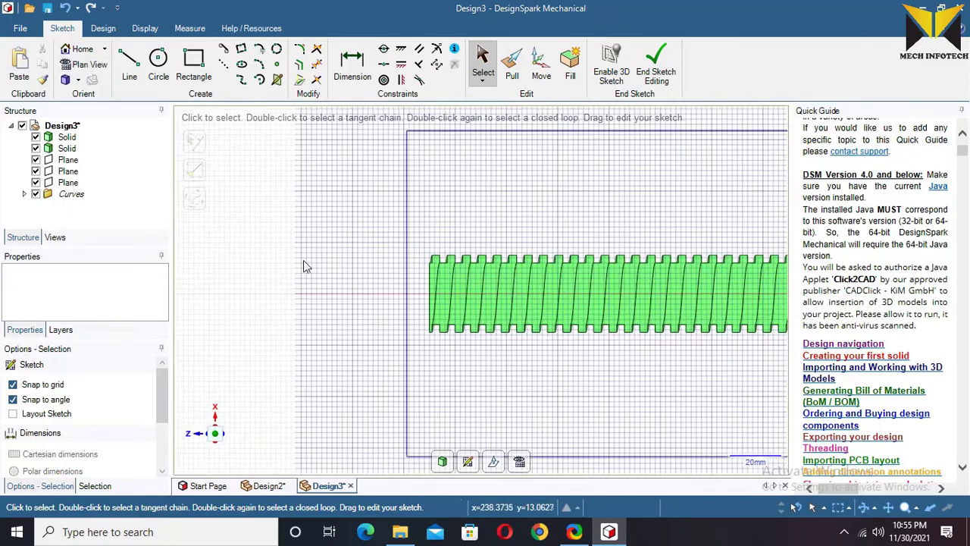
Draw a line about 20 mm long parallel to the rod's axis, extending outward past its free end
click(129, 61)
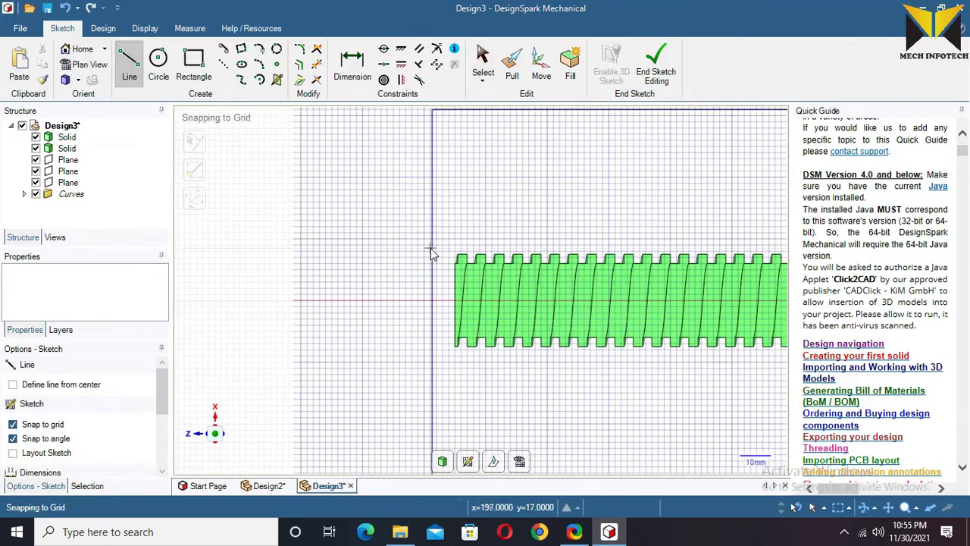
key(Escape)
click(131, 64)
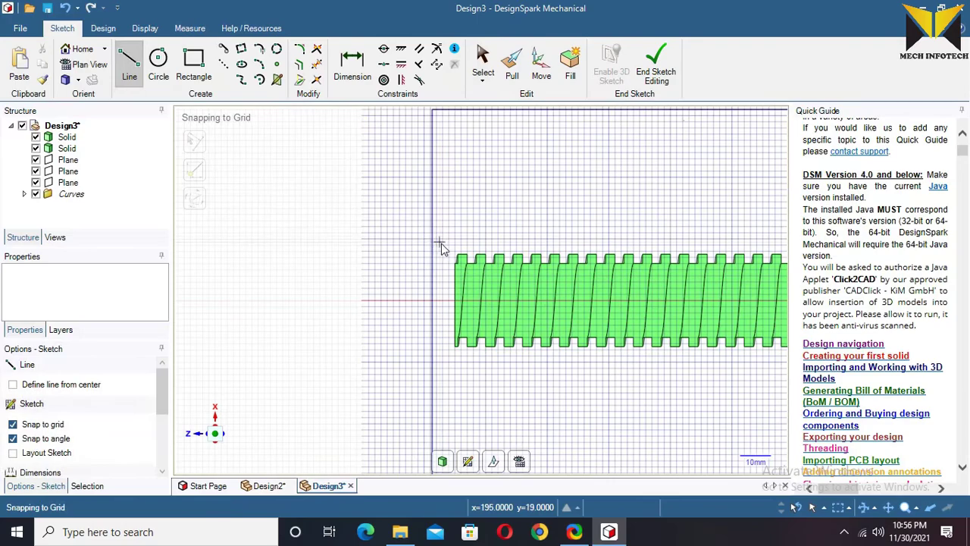
click(438, 242)
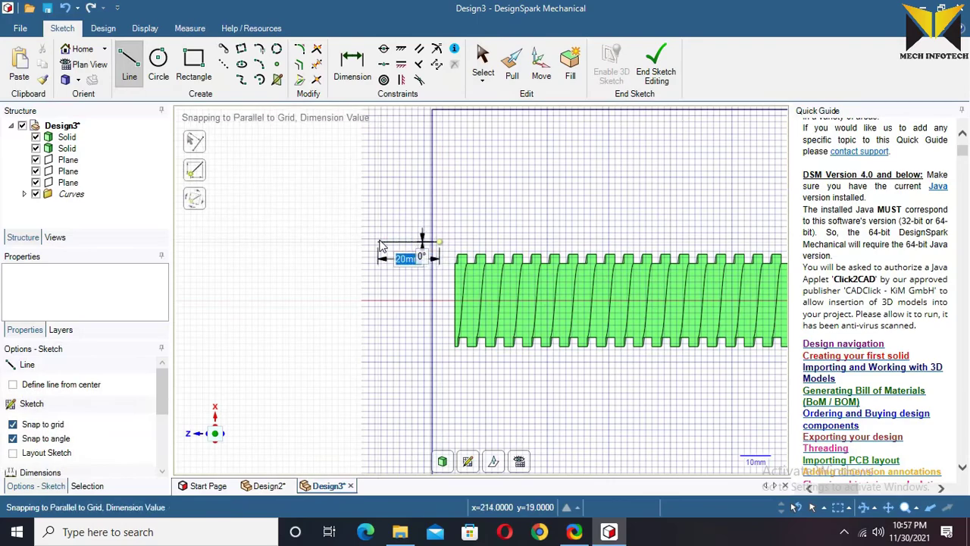
click(376, 242)
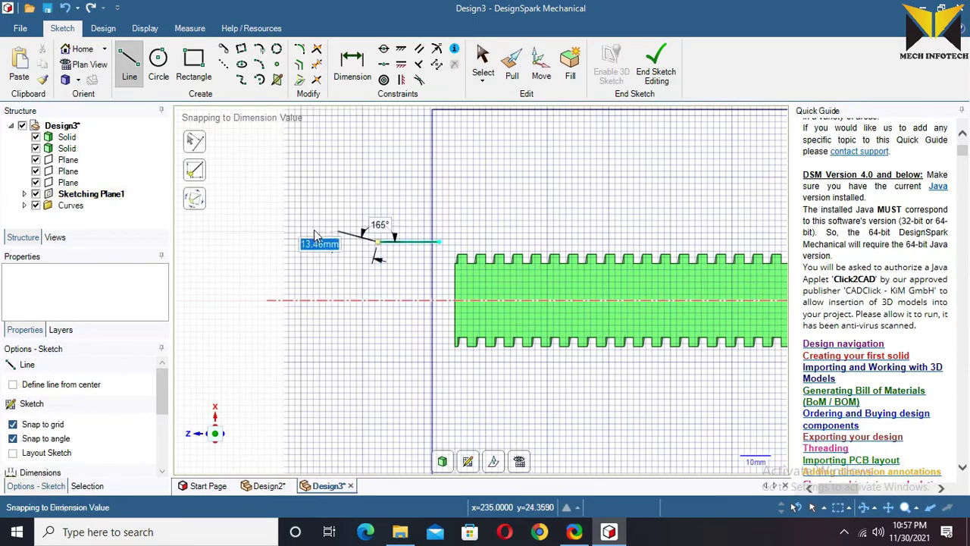
key(Escape)
Dimension the new line's distance from the rod's axis and set it to 18 mm
click(353, 72)
click(439, 241)
click(442, 298)
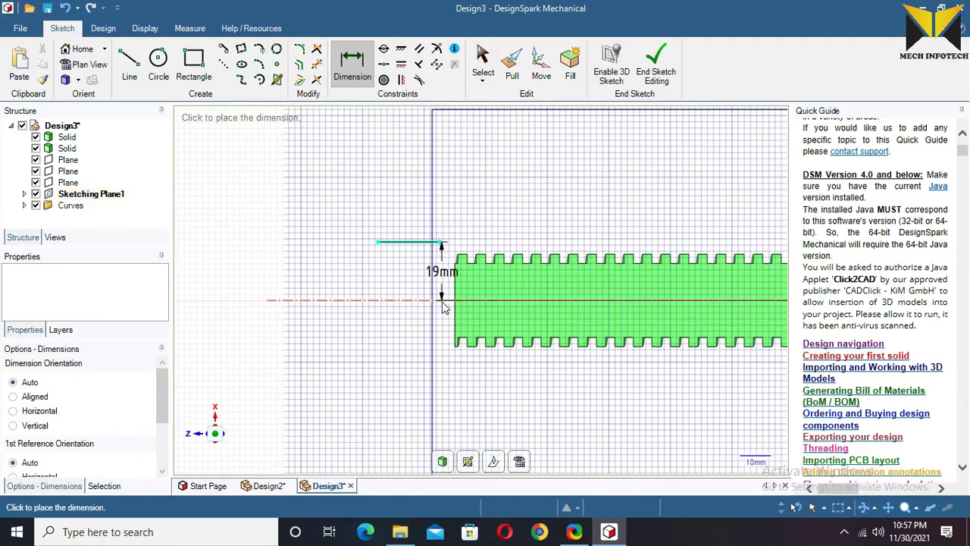
click(432, 276)
double_click(429, 278)
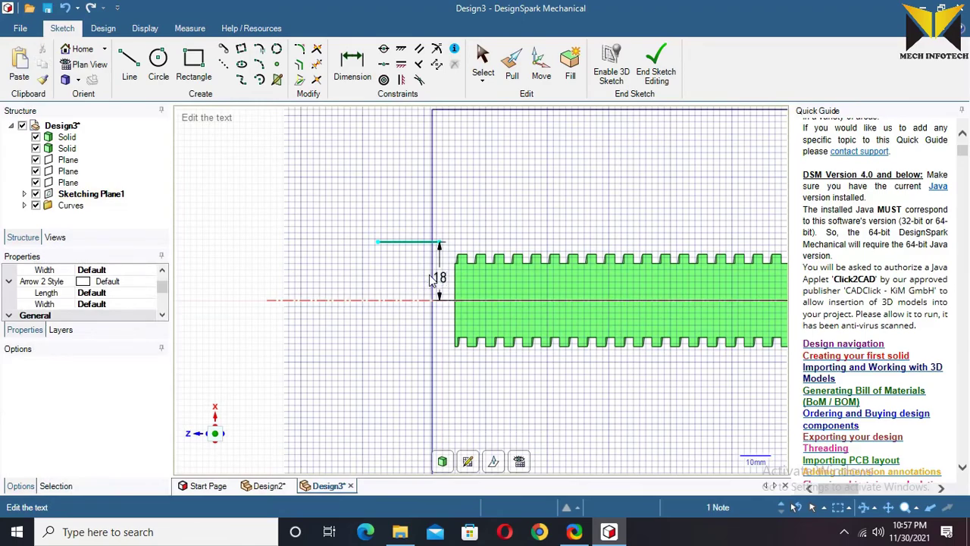
key(Return)
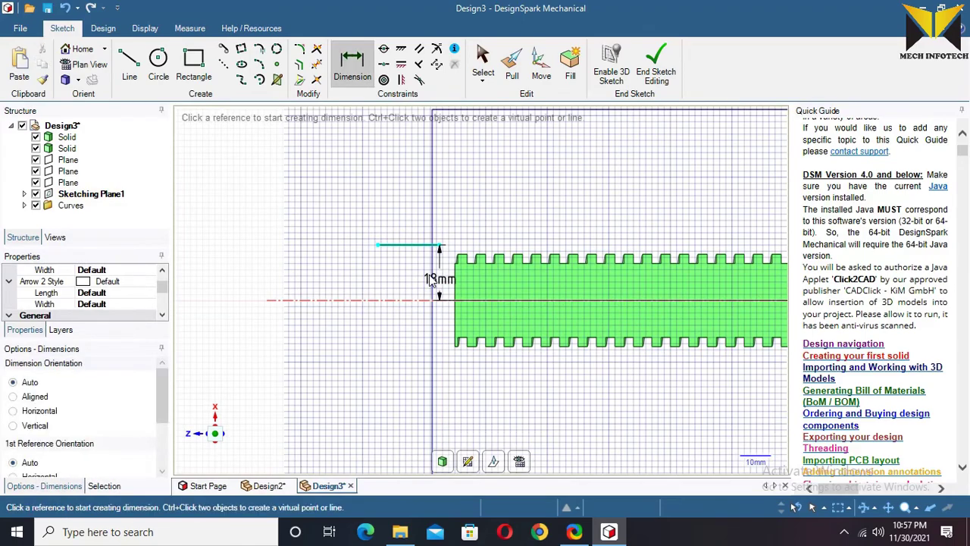
Dimension the length of the line parallel to the axis and set it to 44.28 mm
scroll(402, 273, up, 2)
click(395, 234)
click(395, 217)
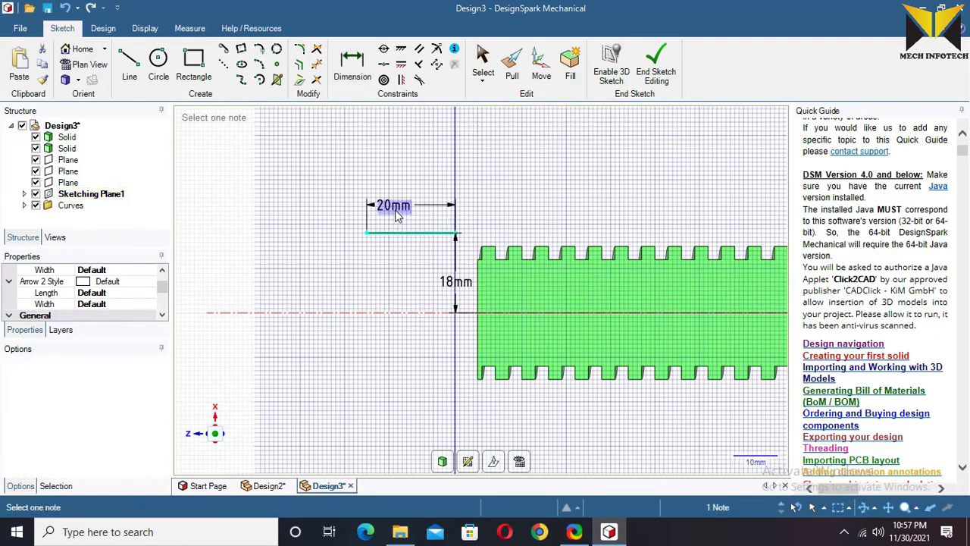
text(44.28)
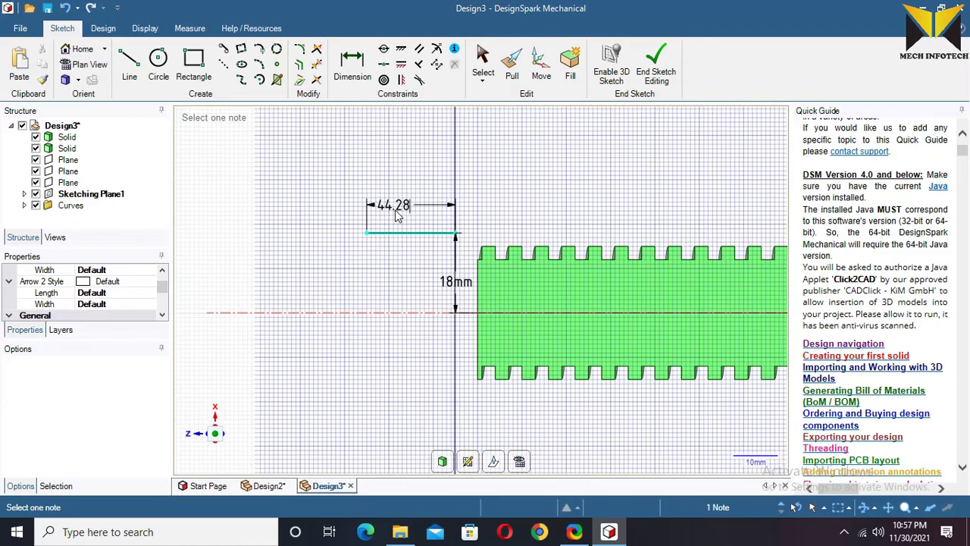
key(Return)
scroll(518, 240, down, 4)
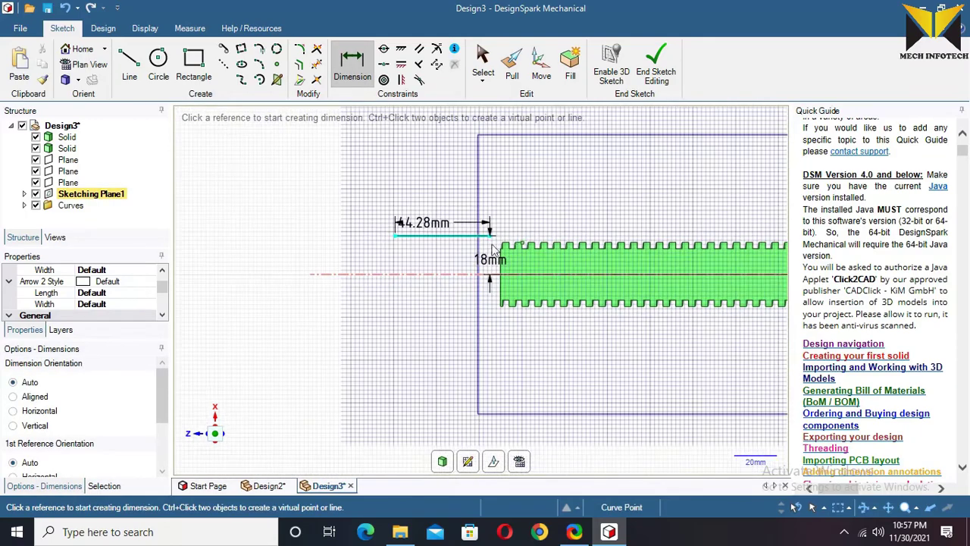
scroll(330, 235, up, 2)
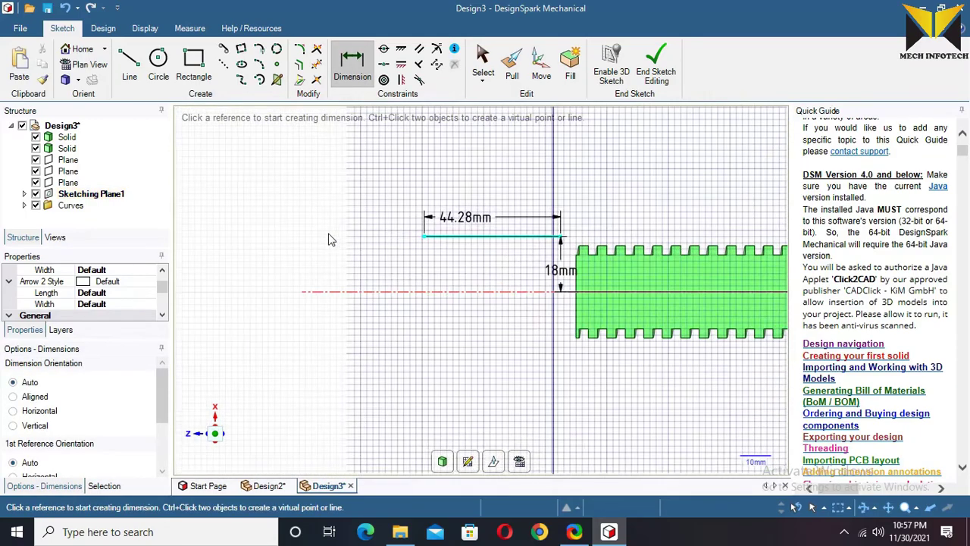
Draw a line about 38 mm long perpendicular to the rod's axis, starting on the axis beyond the 44.28 mm line
click(129, 62)
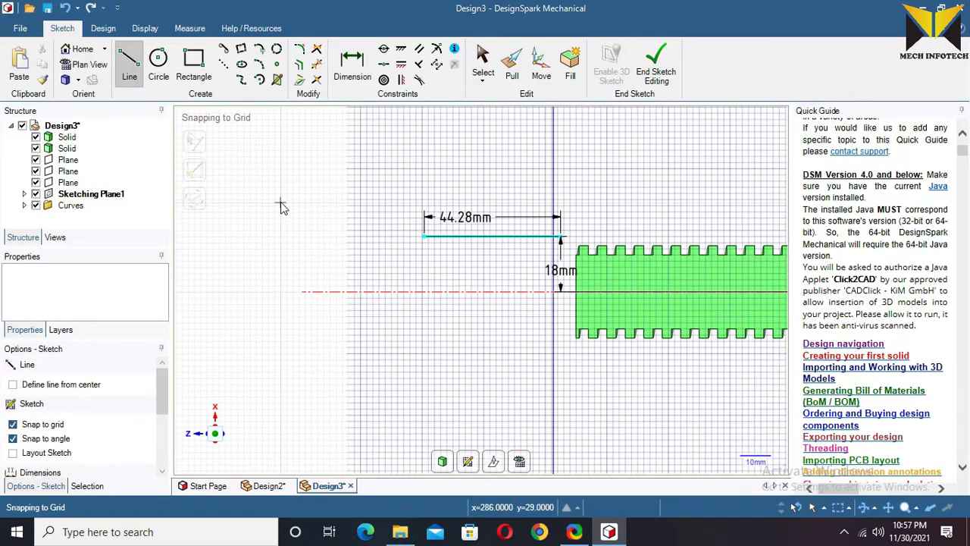
click(277, 291)
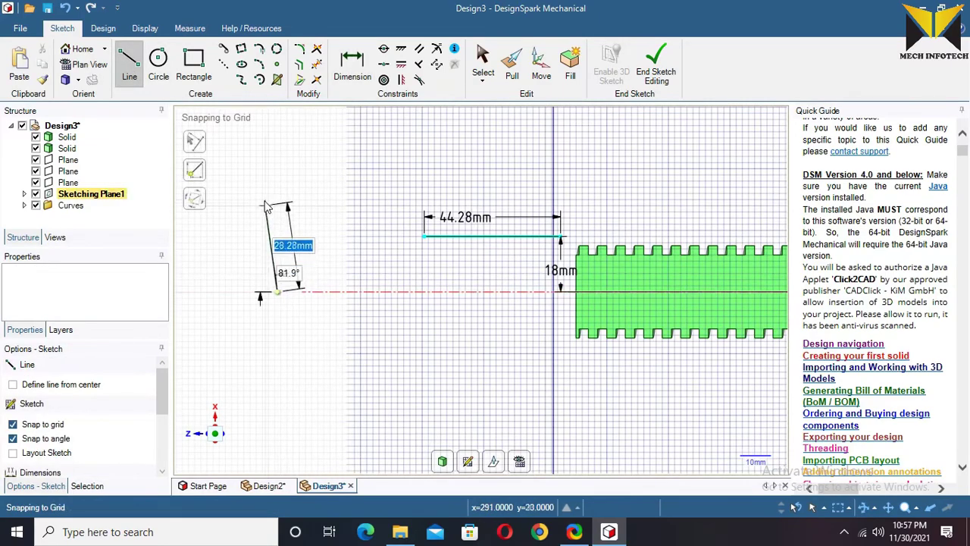
click(278, 175)
click(482, 59)
Check the Design2 reference and set the perpendicular line's length to 53.75 mm with a dimension
click(263, 485)
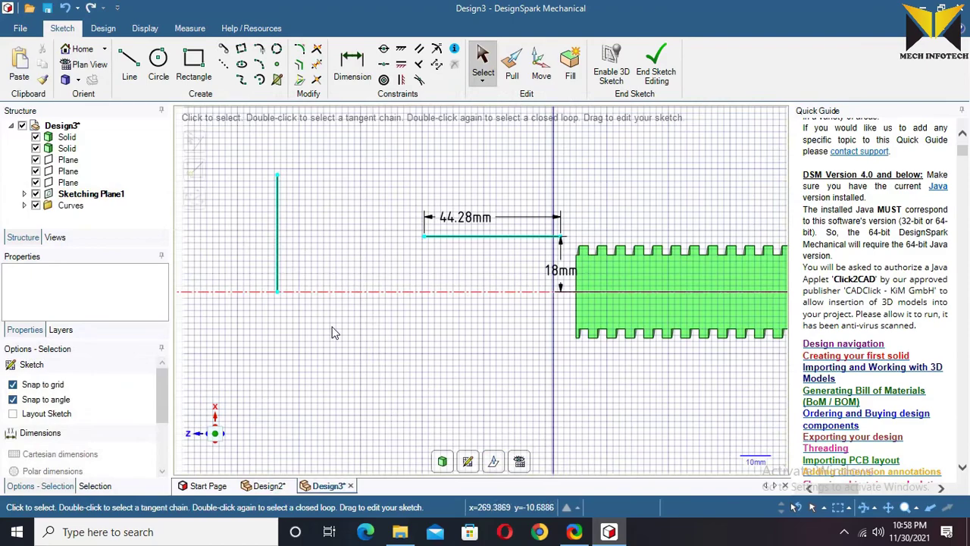
click(355, 76)
click(277, 220)
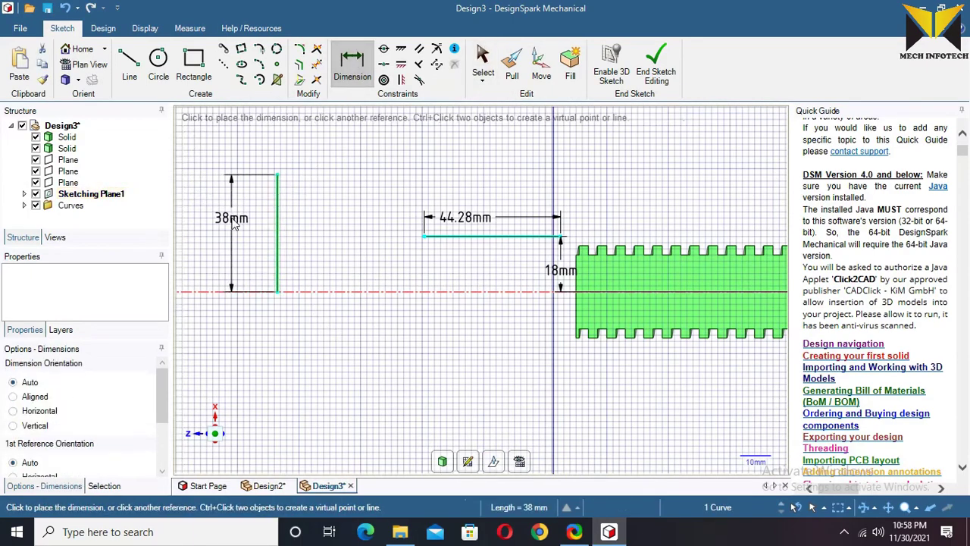
click(226, 228)
click(232, 220)
text(53.75)
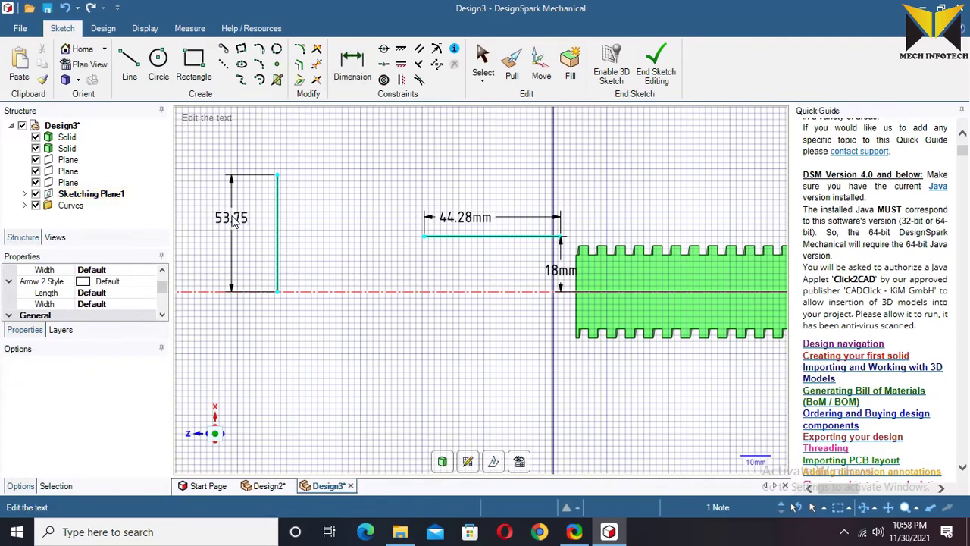
key(Return)
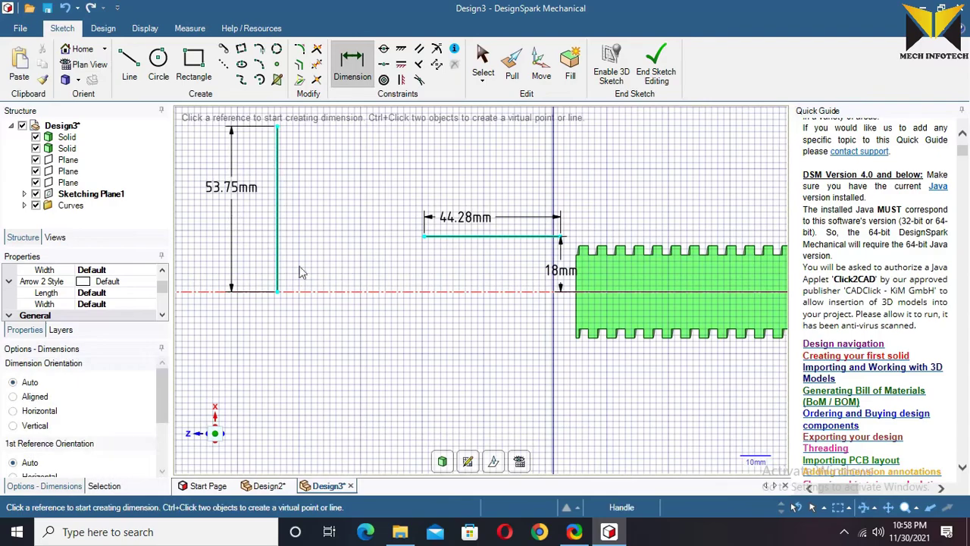
Dimension the distance from the 44.28 mm line's inner end to the perpendicular line and set it to 85.25 mm
scroll(399, 353, down, 1)
click(534, 256)
click(298, 243)
click(356, 198)
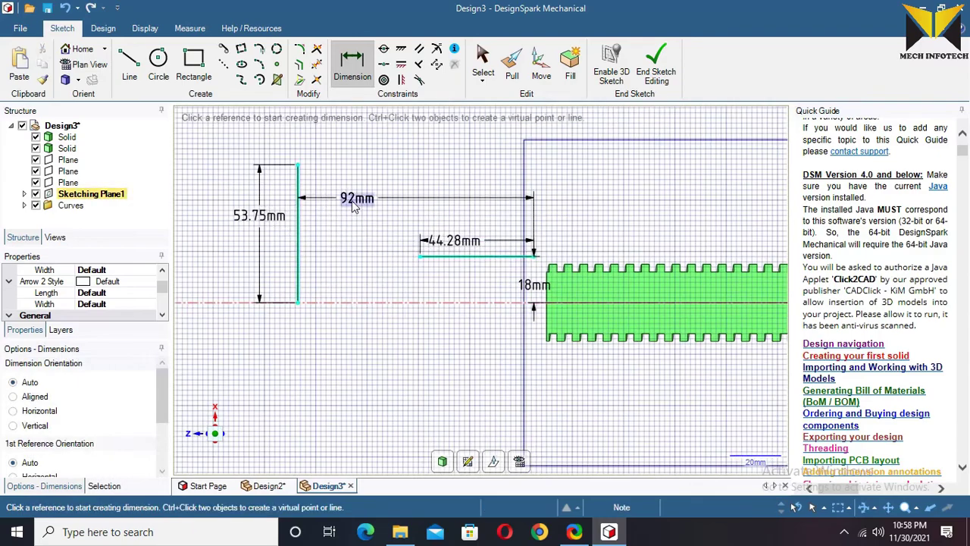
click(354, 200)
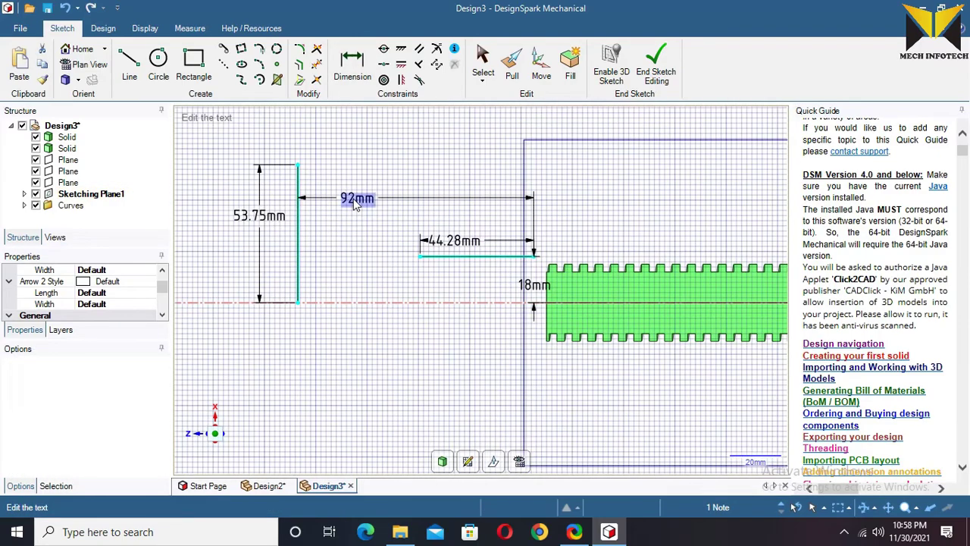
text(85.25)
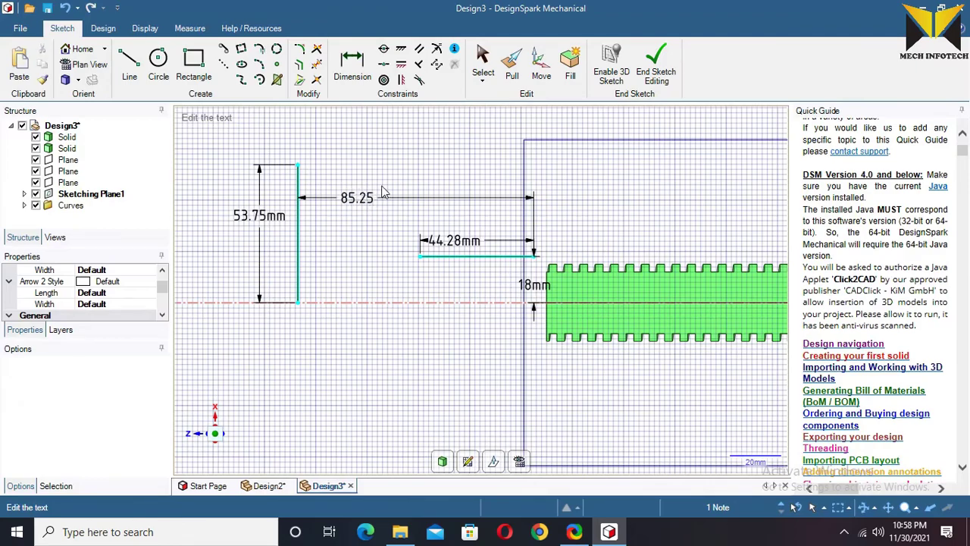
key(Return)
key(Escape)
Draw a 16.21 mm line parallel to the axis from the perpendicular line's outer end, and a sloped line connecting it to the 44.28 mm line
scroll(402, 231, up, 2)
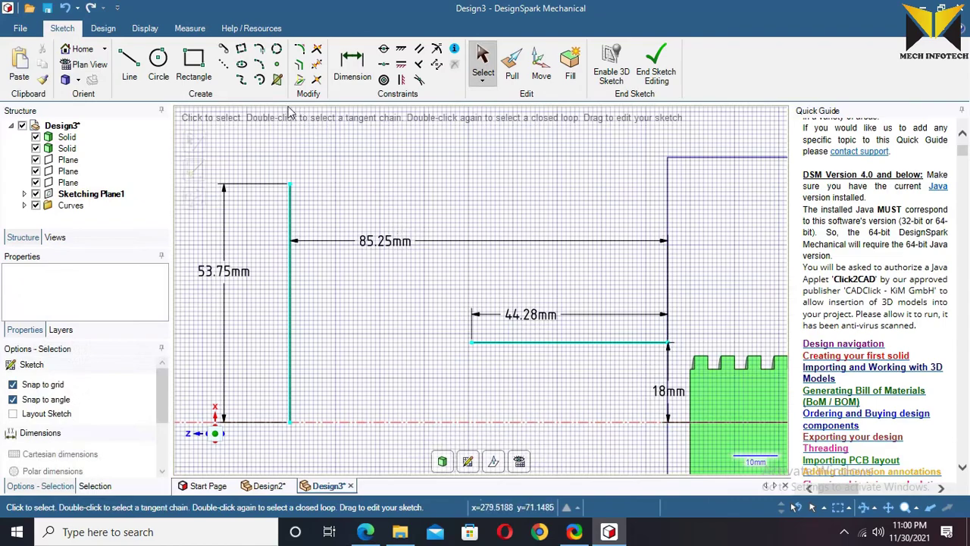
click(129, 64)
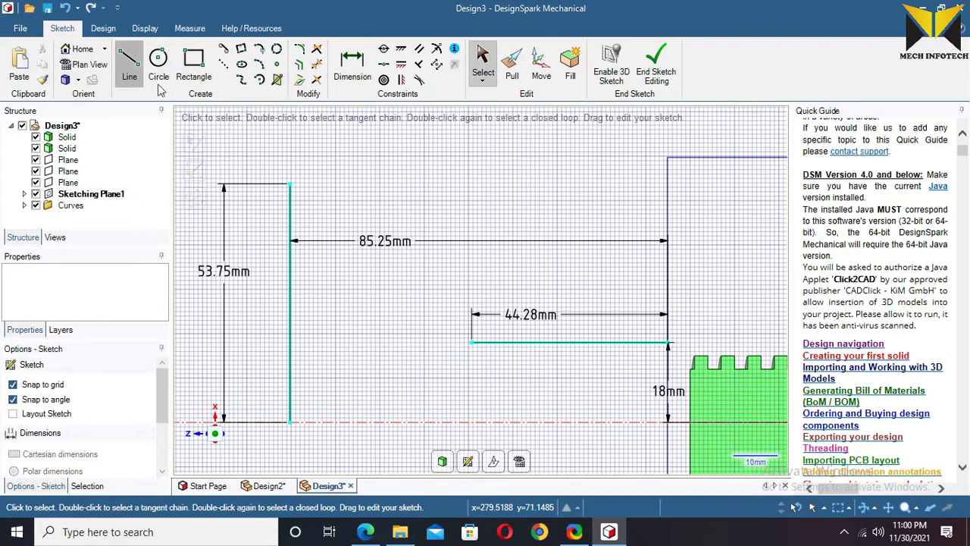
click(290, 186)
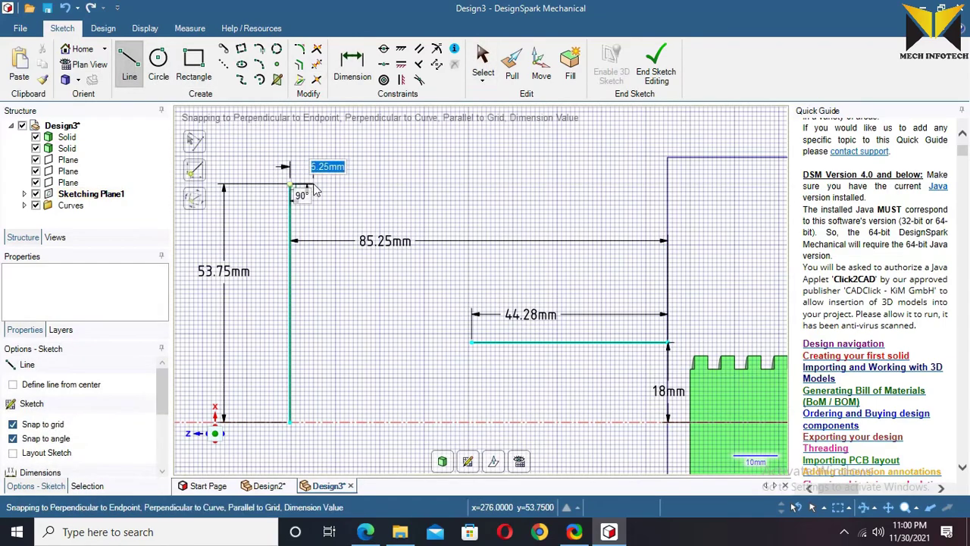
text(1)
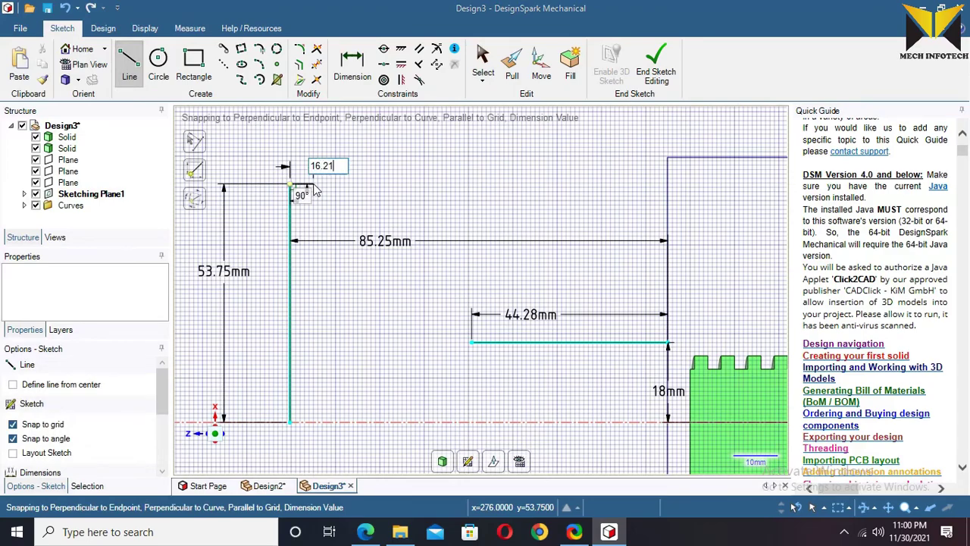
text(6.21)
key(Return)
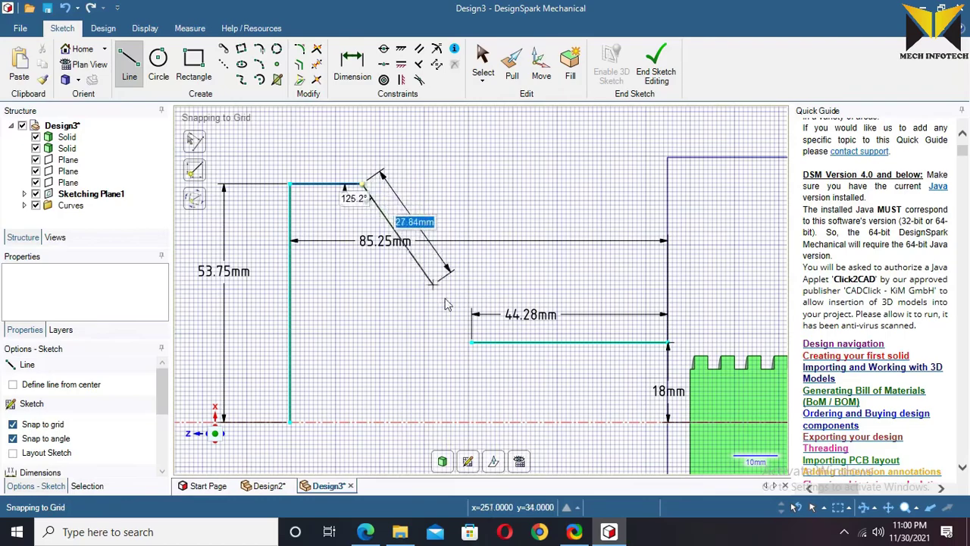
click(472, 342)
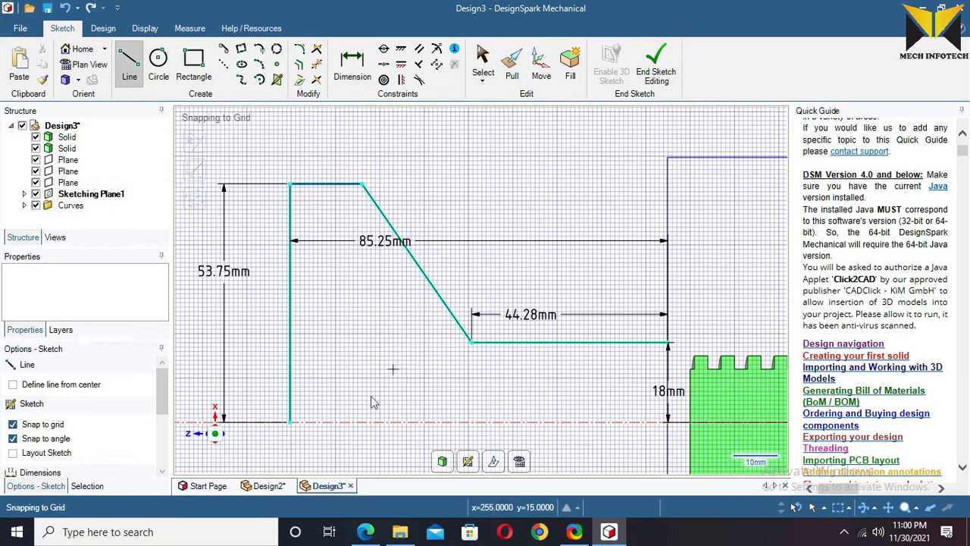
Round the profile's outer corner with a 15 mm radius and the corner at the 44.28 mm line with a 20 mm radius
click(301, 49)
click(341, 187)
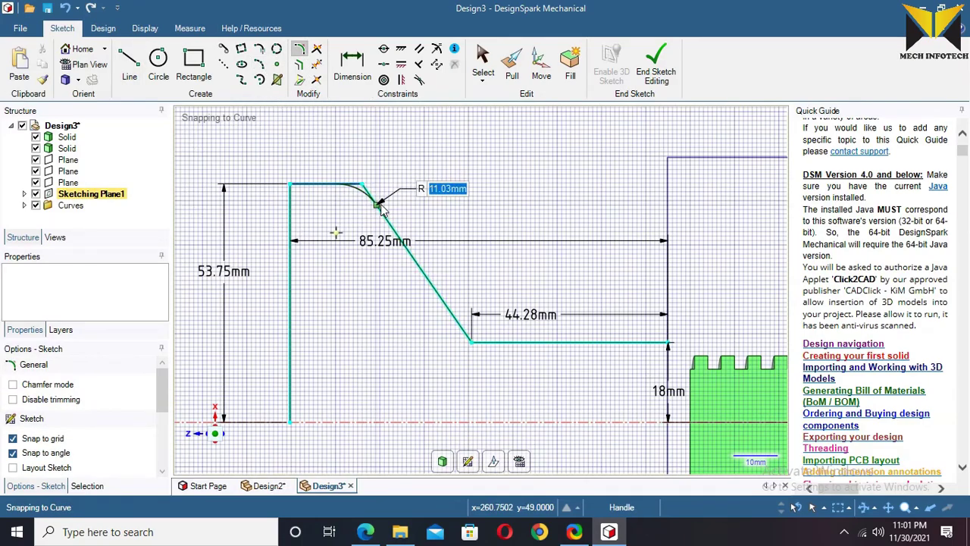
text(15)
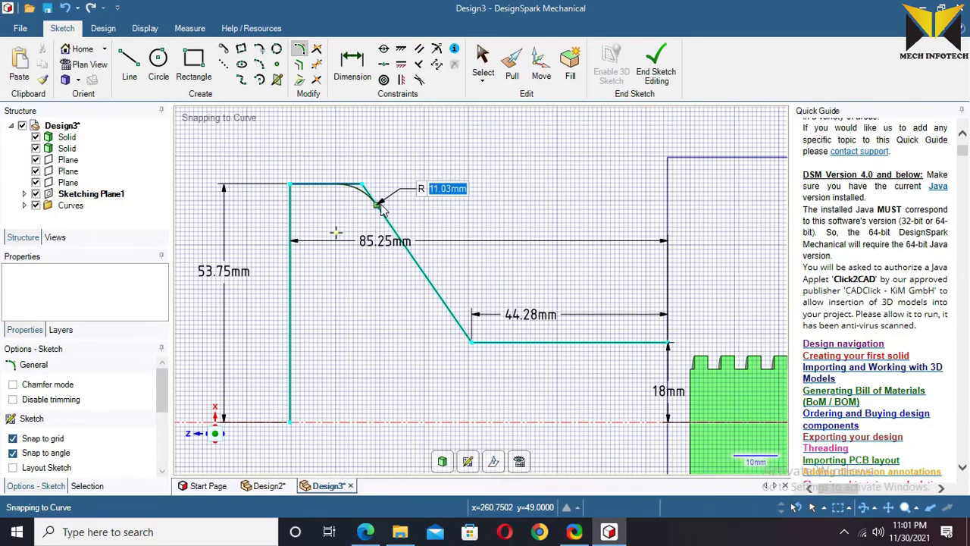
key(Return)
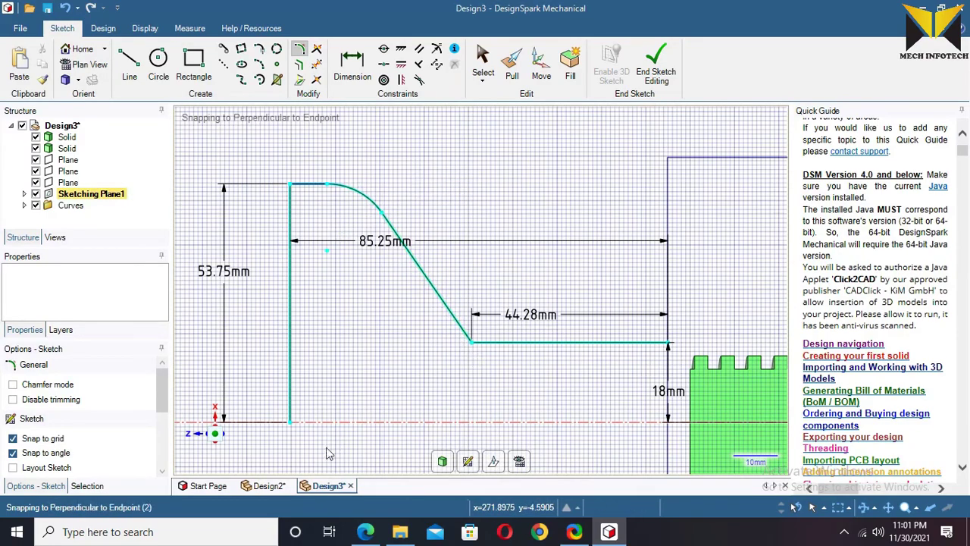
click(472, 341)
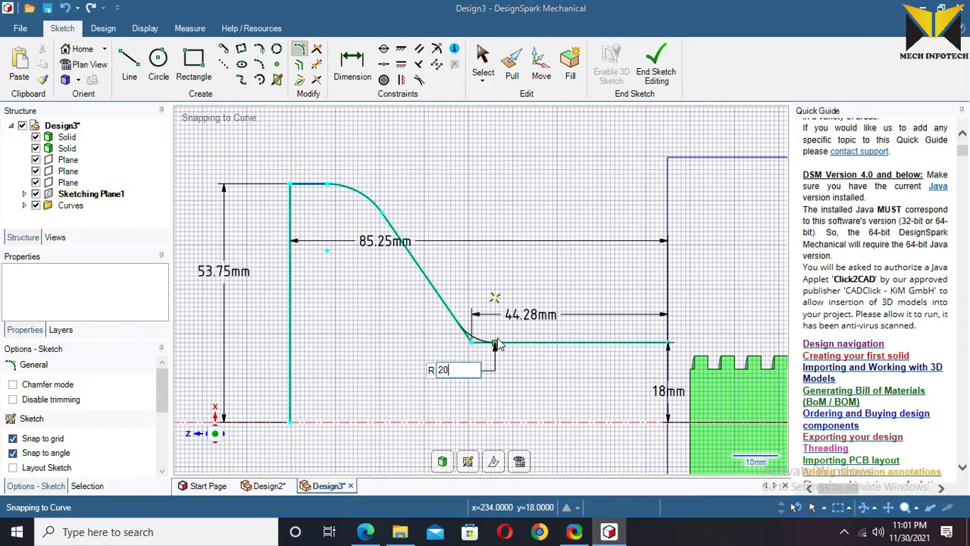
drag(496, 343, 519, 347)
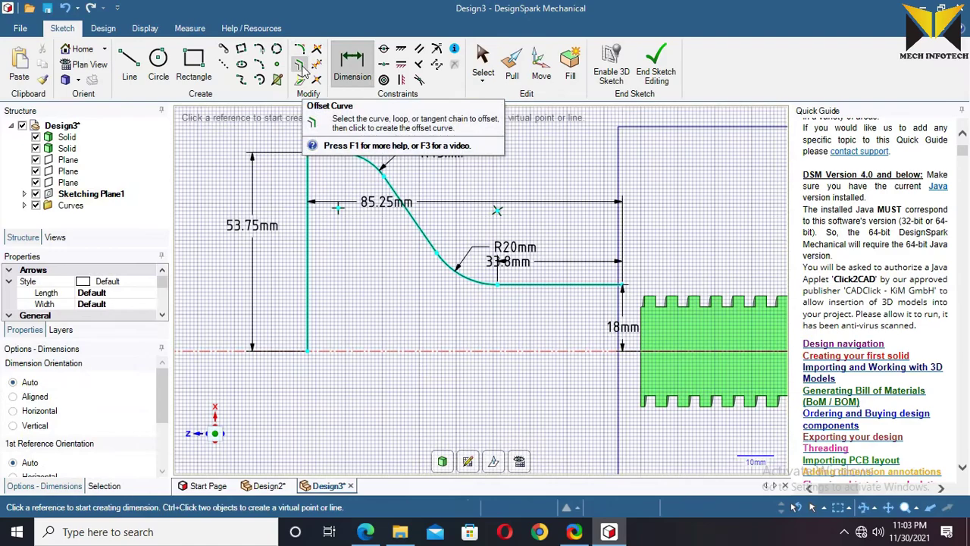
Offset the profile's lines and arcs 3 mm inward to form the wall thickness
click(301, 68)
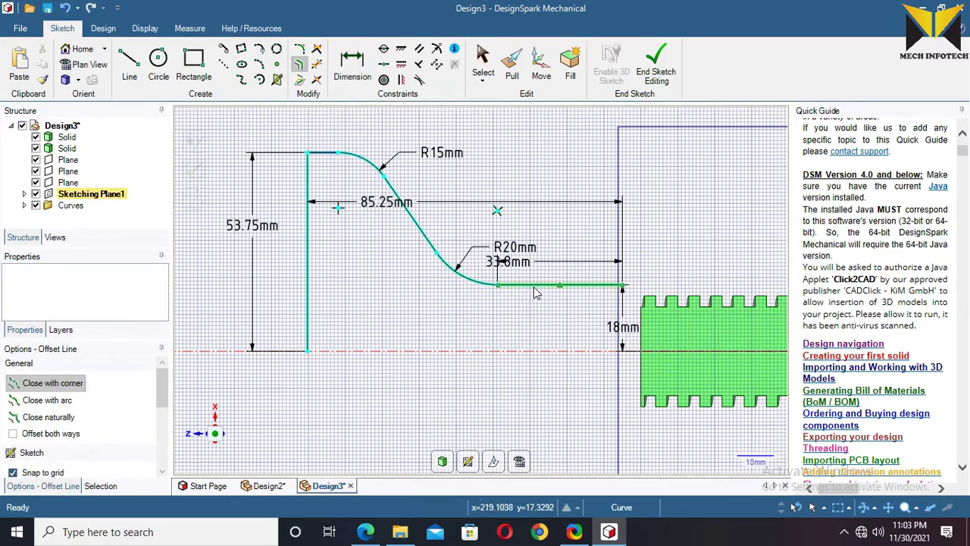
click(534, 286)
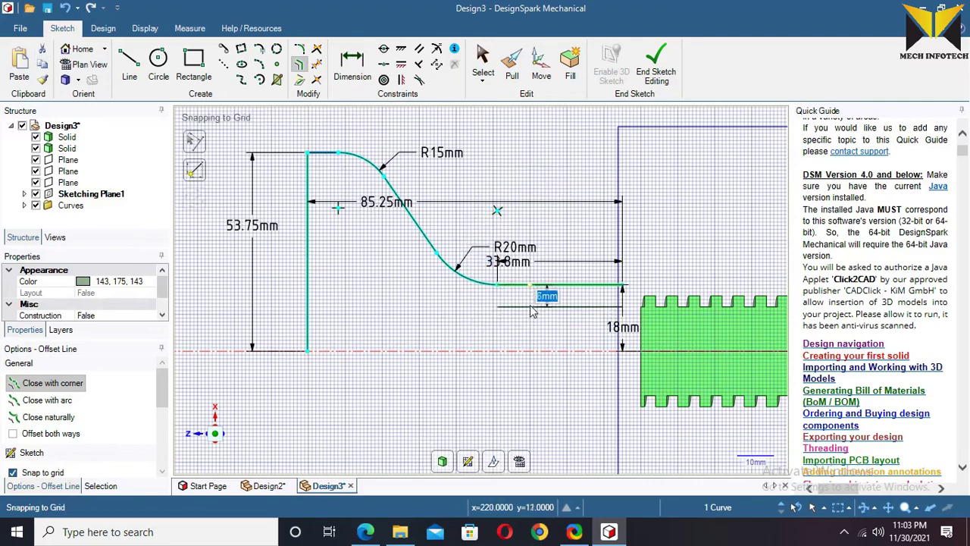
text(3)
key(Return)
click(478, 283)
text(3)
key(Return)
click(422, 231)
text(3)
key(Return)
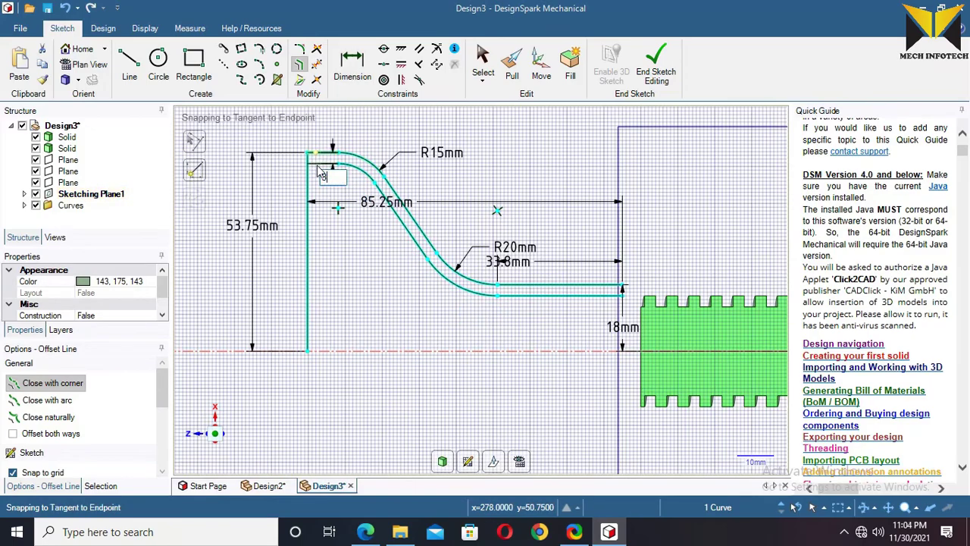
key(Return)
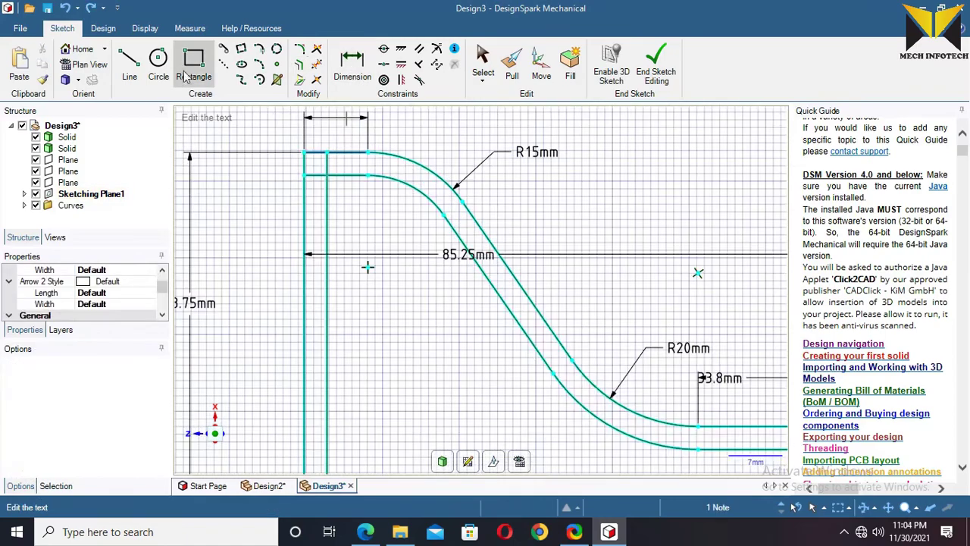
Trim the overlapping ends of the offset lines and close the wall profile on the rod's axis with a short line
click(319, 65)
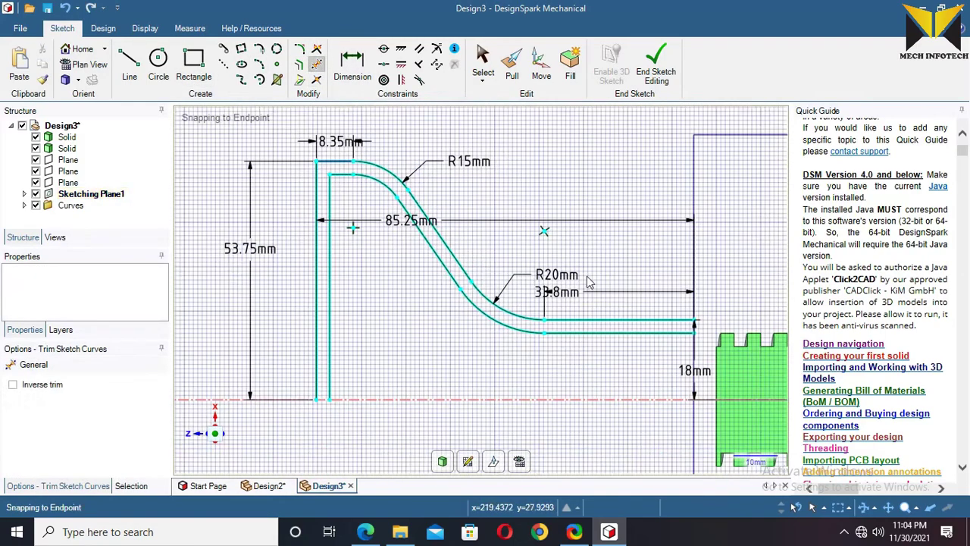
key(l)
scroll(318, 407, up, 3)
click(321, 396)
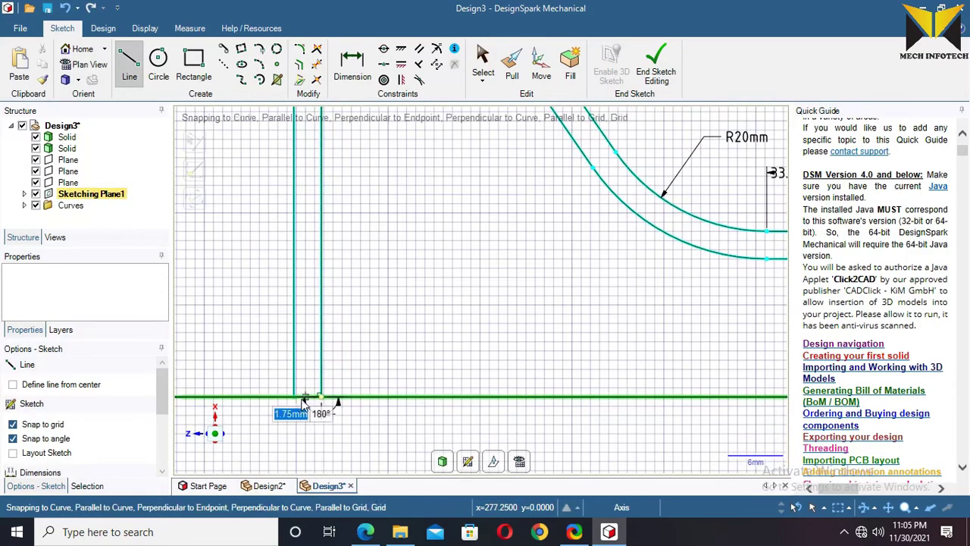
click(295, 397)
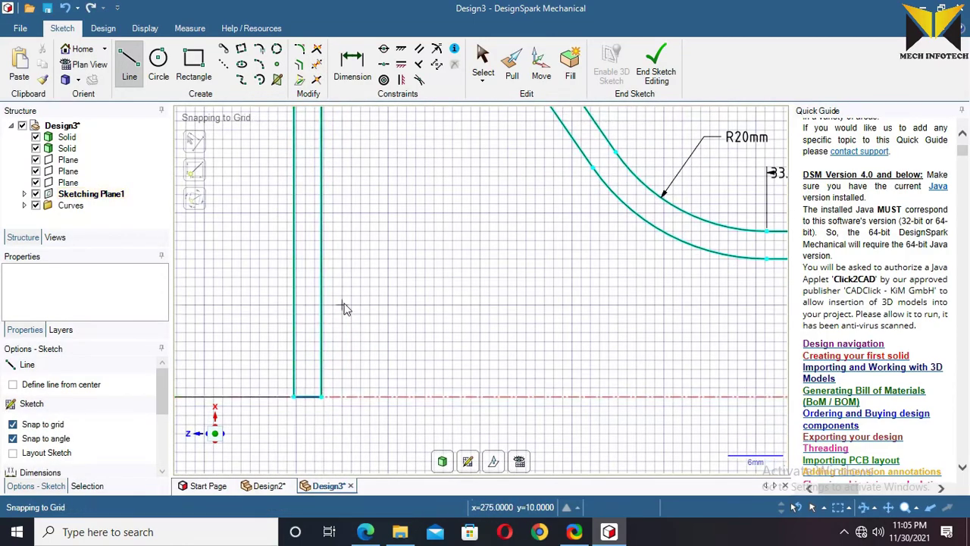
Close the profile's open end beside the threaded rod with a short line and finish the sketch
scroll(572, 265, down, 3)
scroll(667, 274, up, 4)
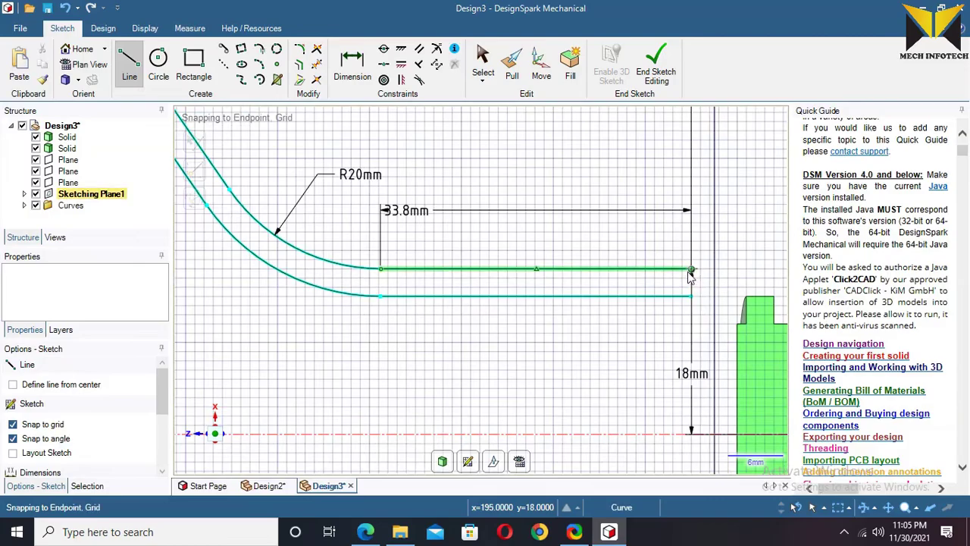
click(691, 269)
click(690, 297)
scroll(669, 340, down, 5)
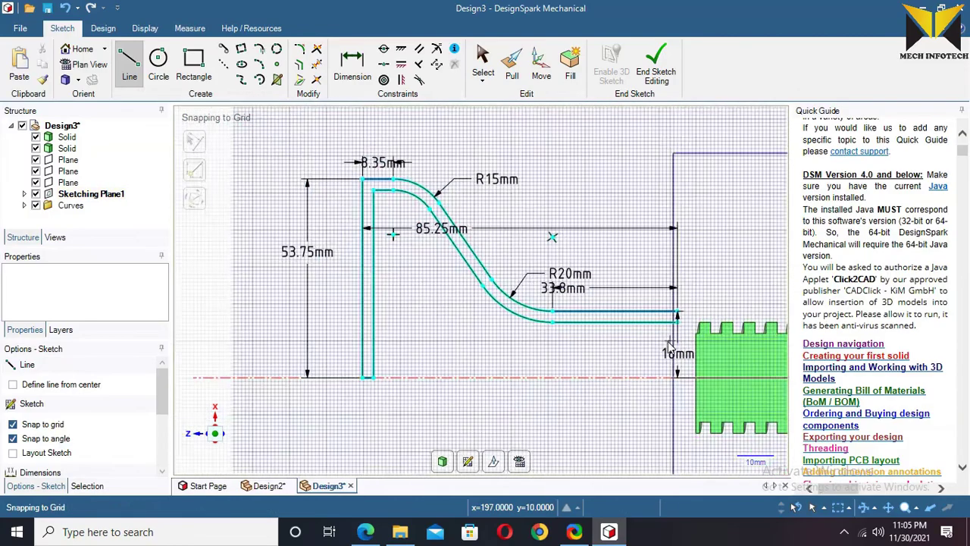
click(658, 75)
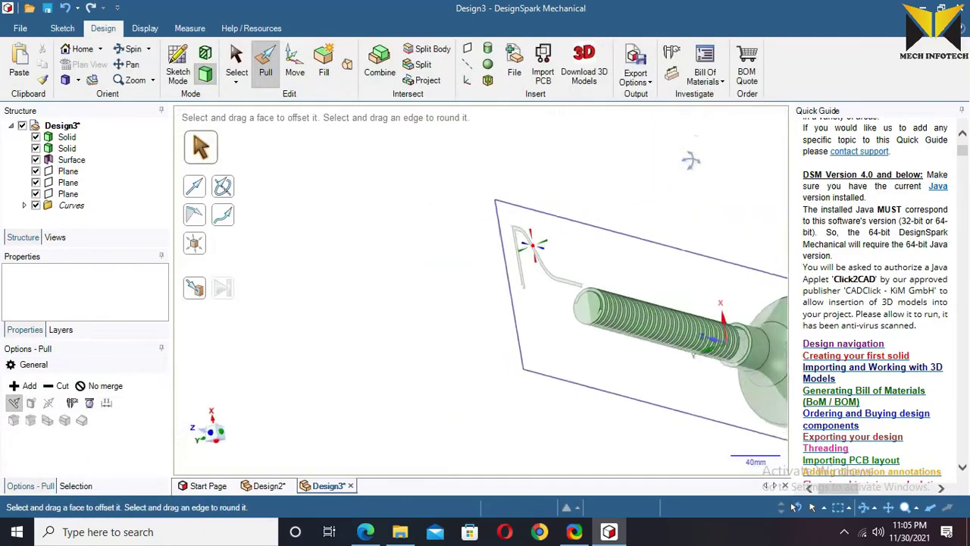
Revolve the closed wall profile 360° about the Z axis to form the flared head
middle_drag(601, 289, 616, 267)
scroll(617, 268, down, 2)
scroll(594, 371, up, 1)
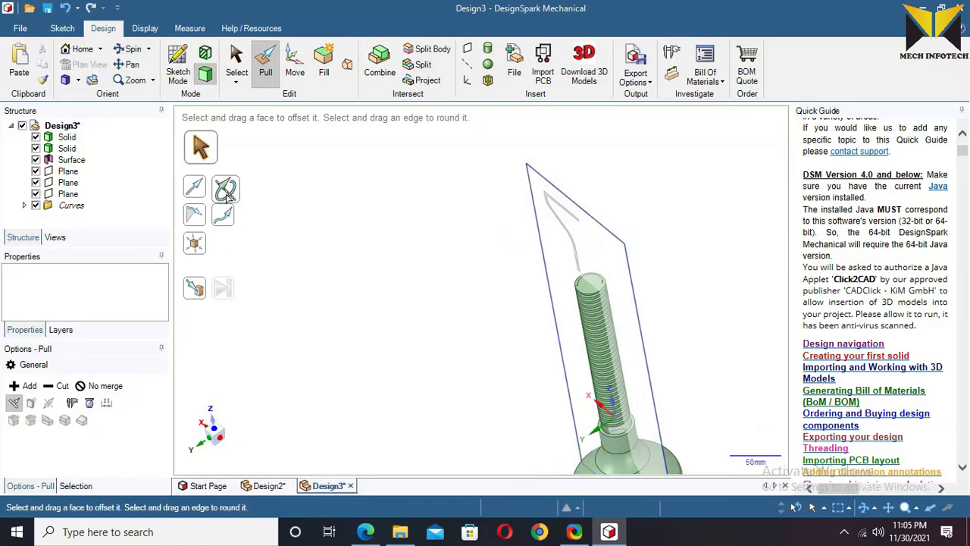
click(225, 189)
scroll(628, 449, up, 2)
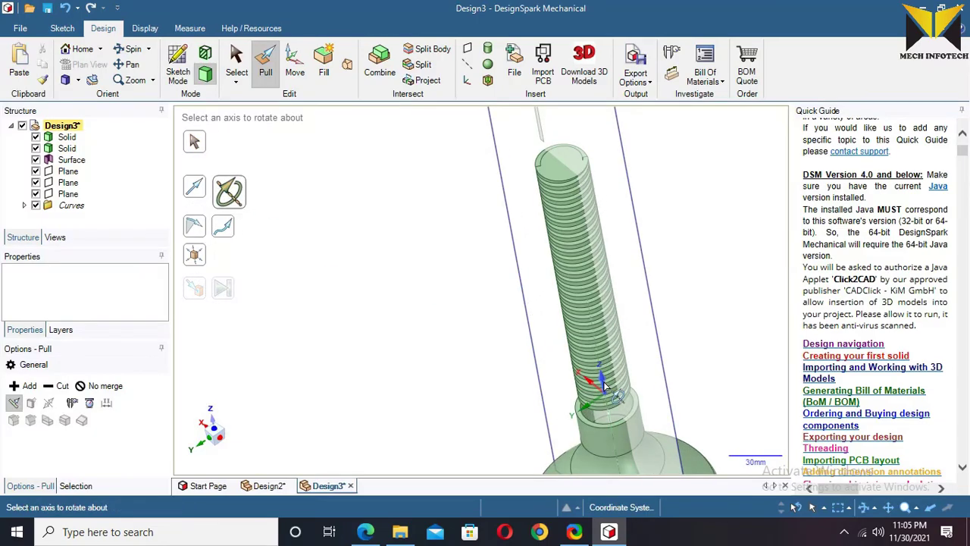
click(604, 387)
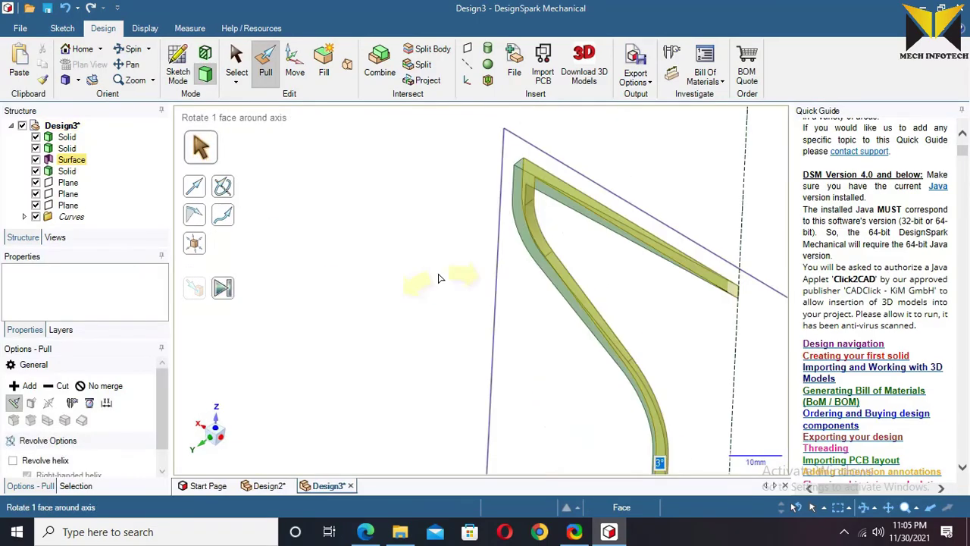
text(36)
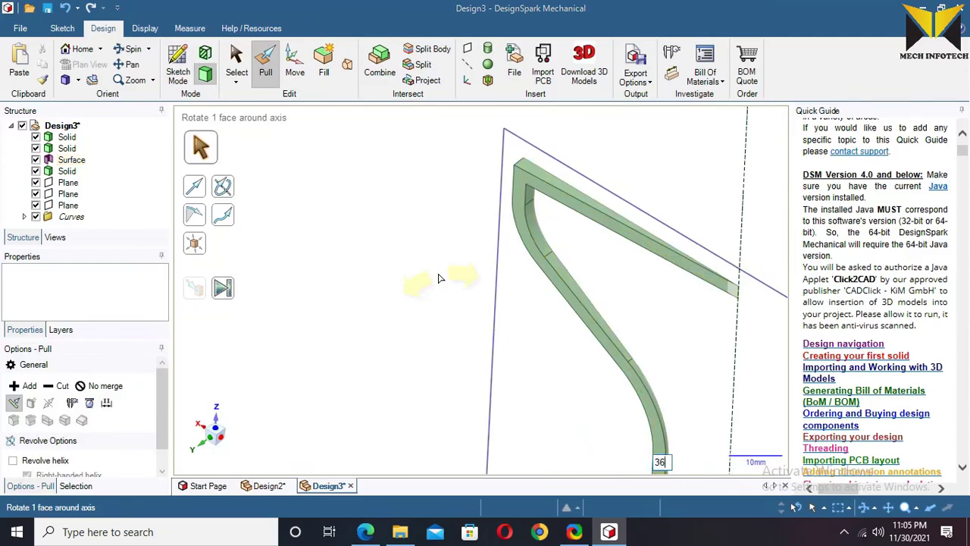
key(Return)
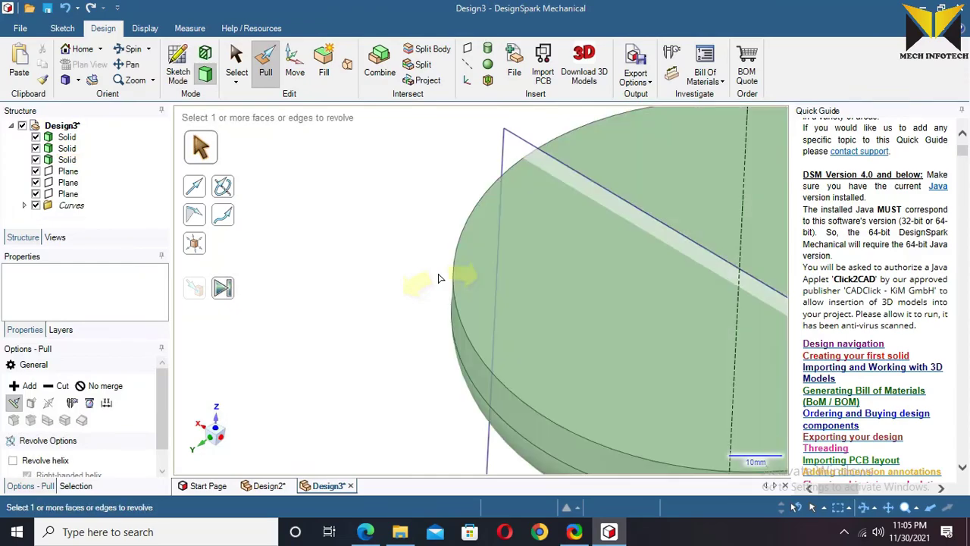
Sketch a 6 mm diameter circle on the lengthwise plane, centred on the axis about 18 mm inside the flared head's narrow end
scroll(439, 278, down, 6)
middle_drag(466, 354, 480, 256)
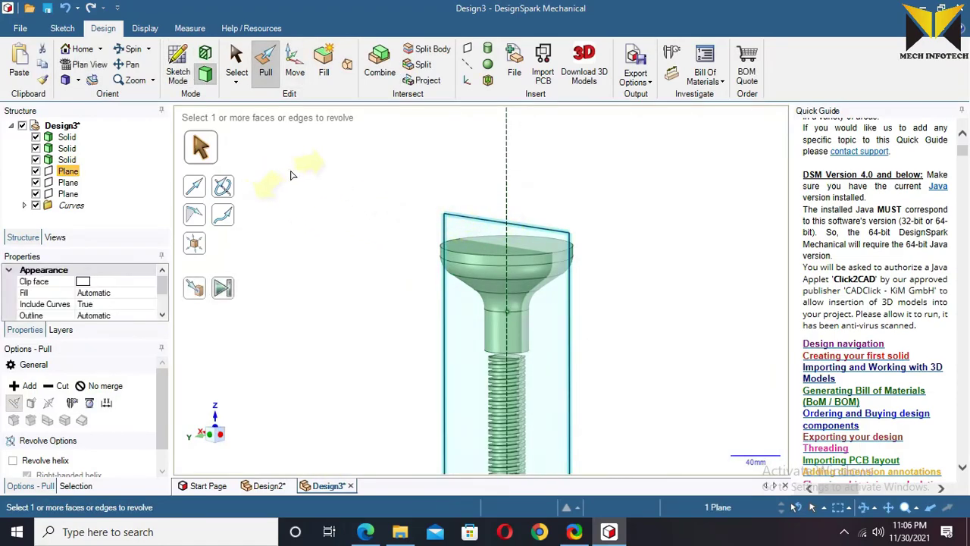
click(178, 75)
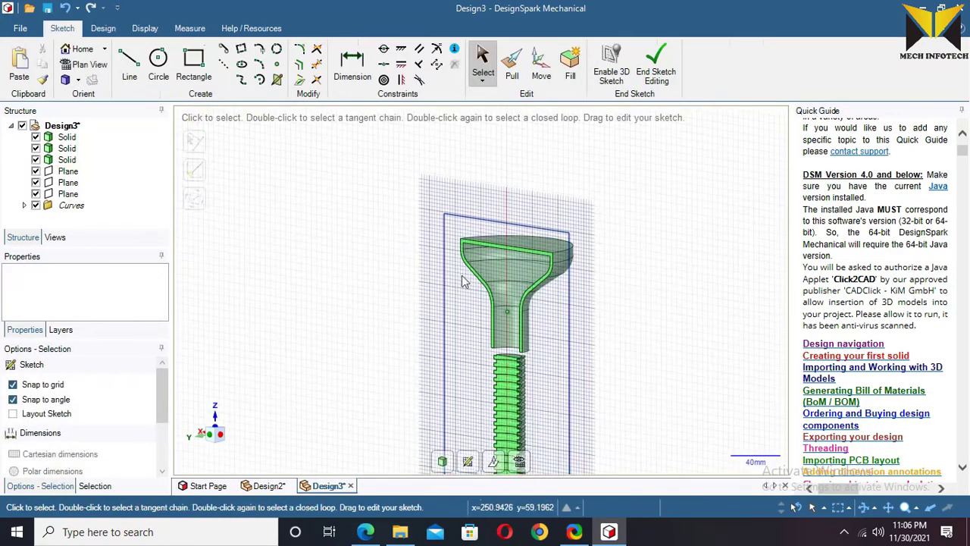
click(85, 65)
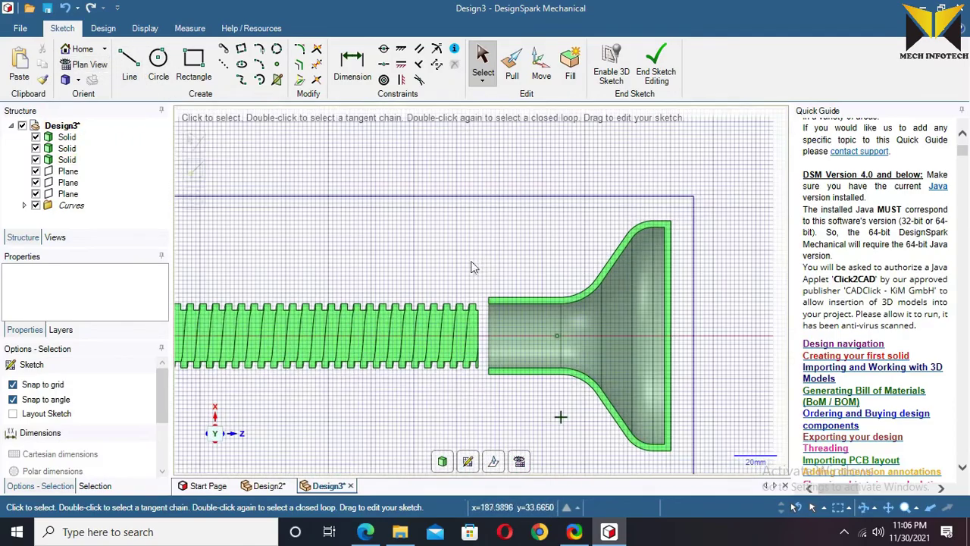
click(166, 64)
scroll(538, 323, up, 2)
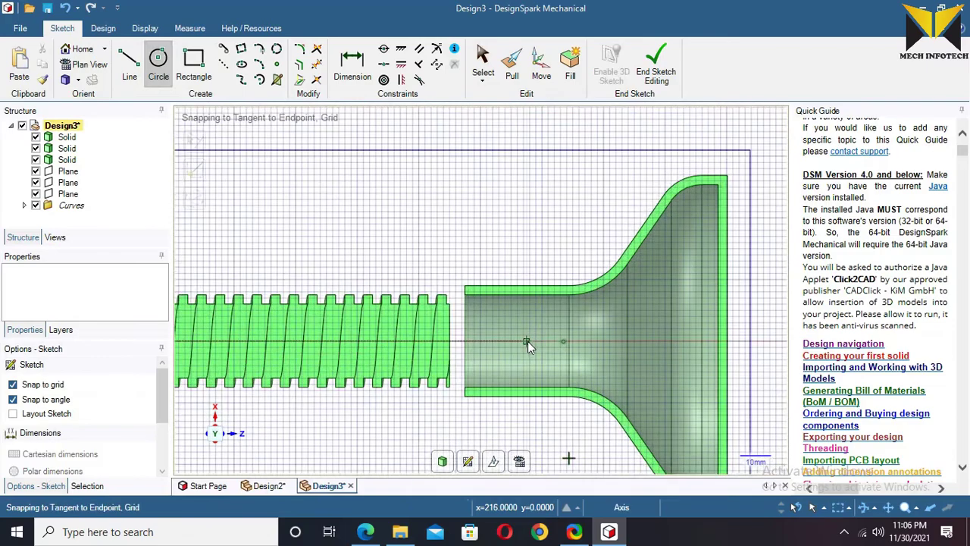
click(520, 341)
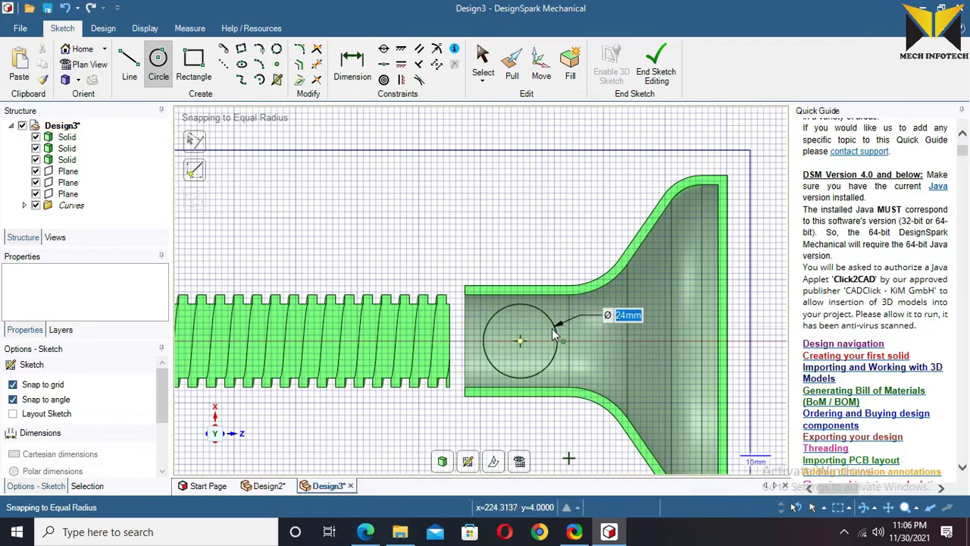
text(6)
key(Return)
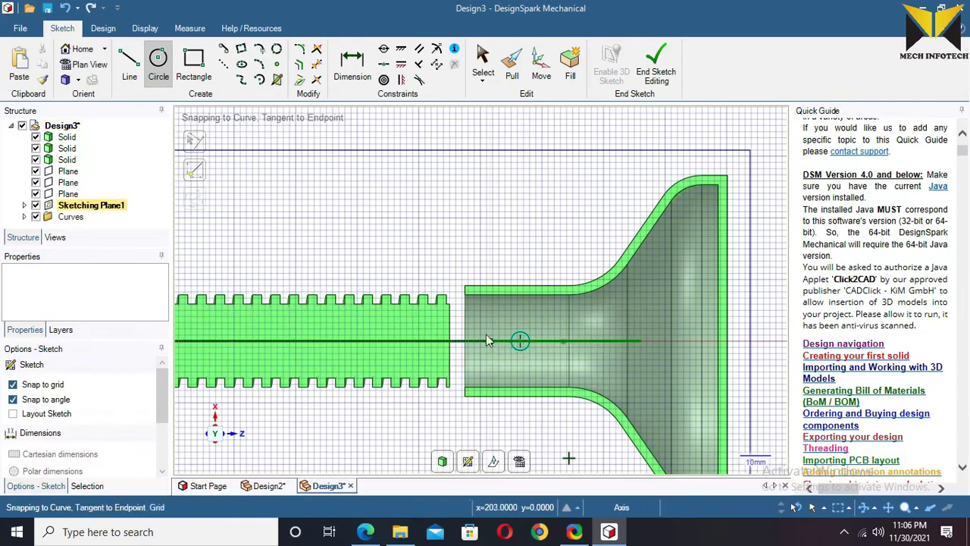
Dimension the distance from the narrow end's edge to the circle's centre
scroll(496, 338, up, 2)
key(d)
click(446, 322)
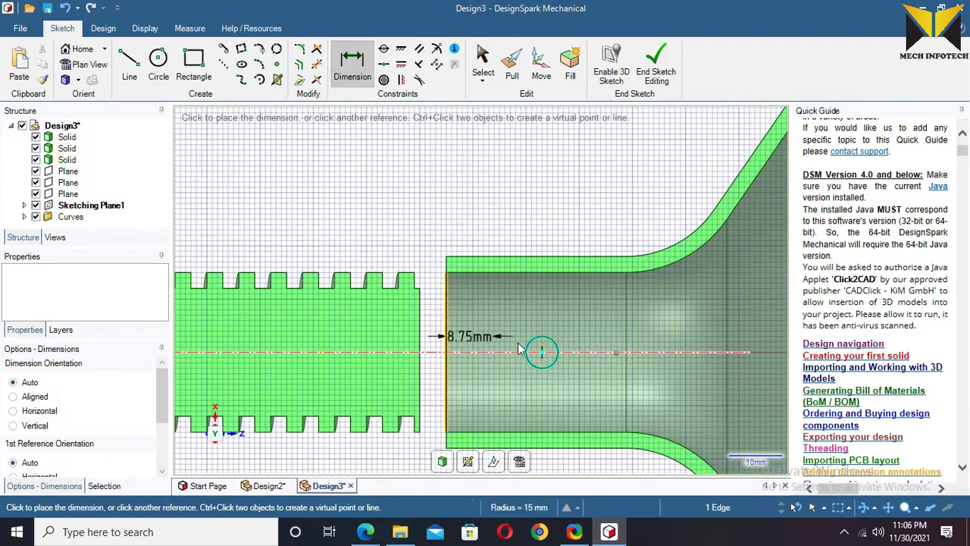
click(538, 353)
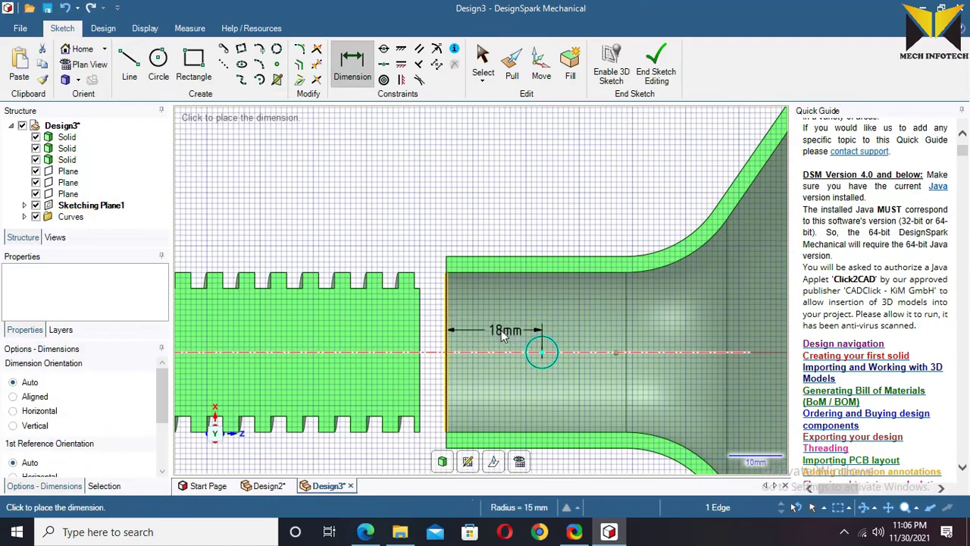
click(496, 331)
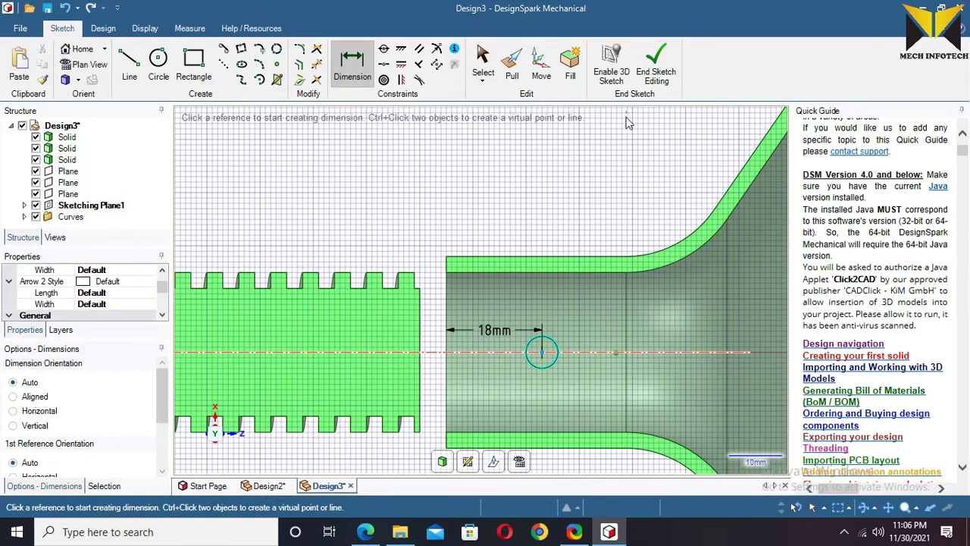
Finish the sketch and cut the 6 mm circle towards both sides through the flared head's narrow neck wall
click(652, 85)
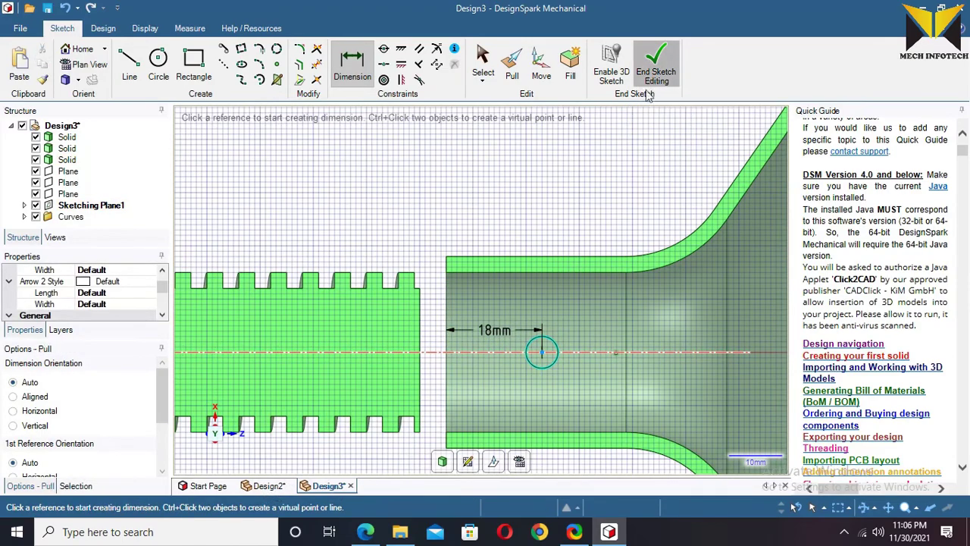
middle_drag(620, 215, 612, 256)
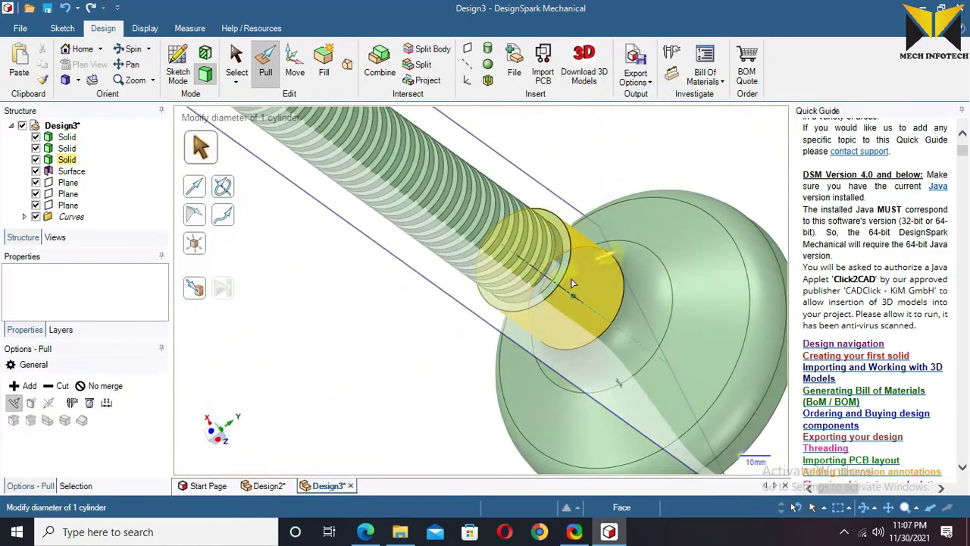
scroll(572, 283, up, 10)
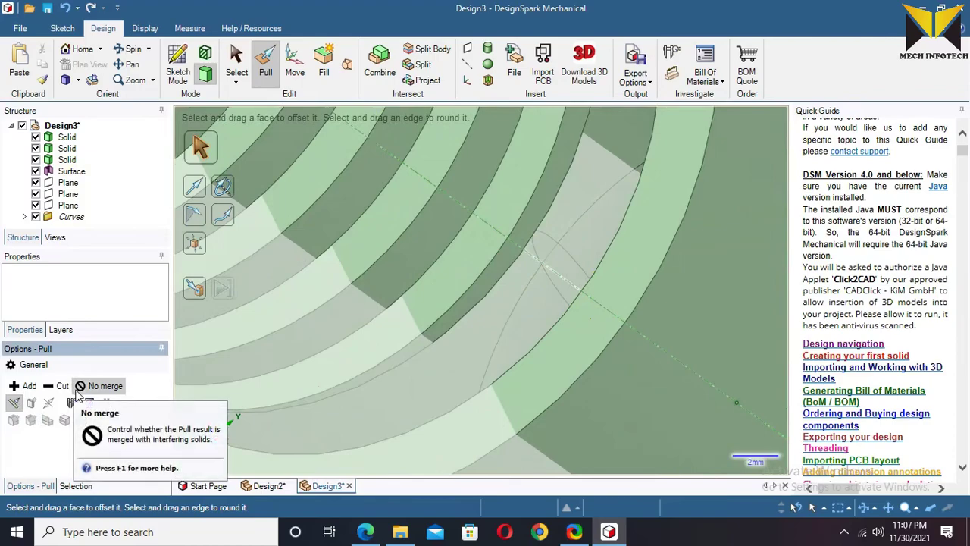
click(62, 388)
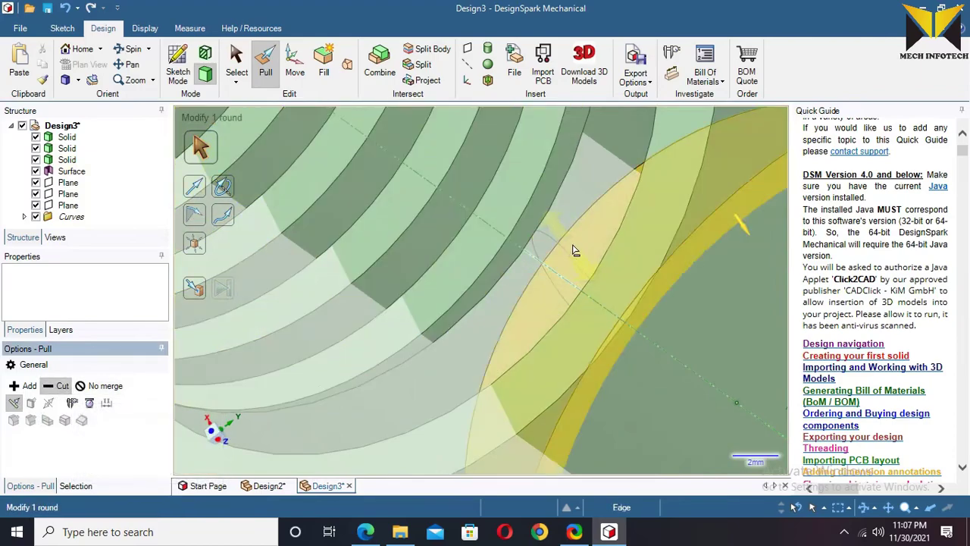
click(553, 263)
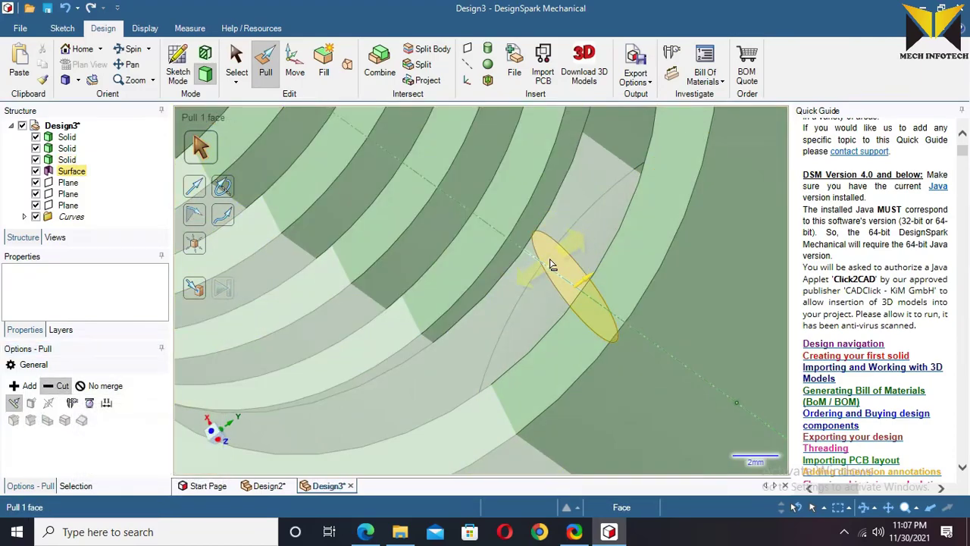
click(550, 262)
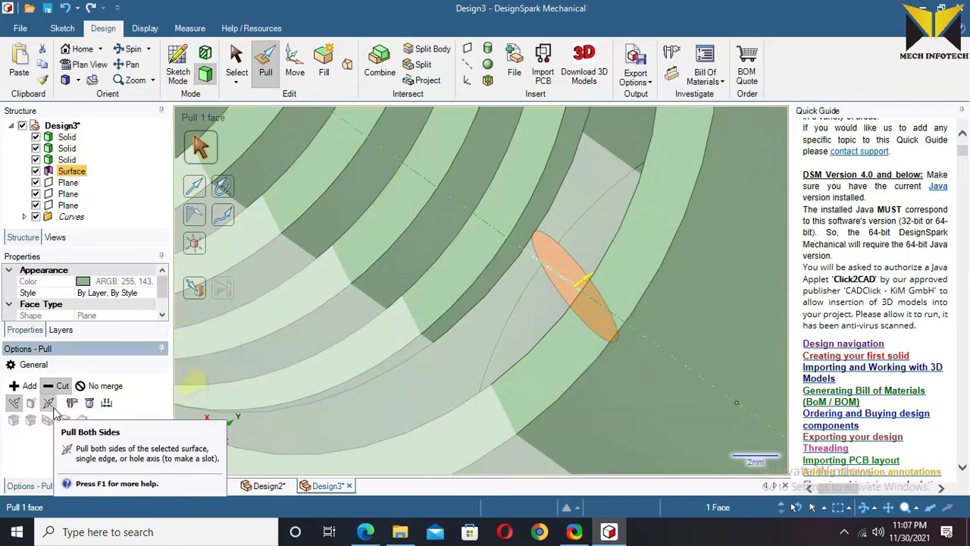
click(48, 402)
scroll(565, 292, down, 2)
scroll(564, 289, down, 3)
drag(564, 289, 757, 169)
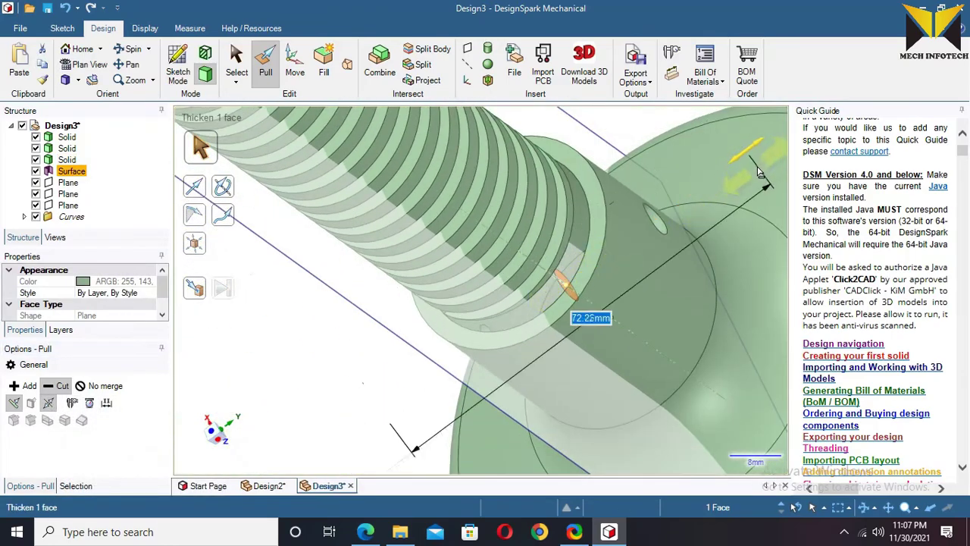
mouse_move(641, 243)
middle_down()
mouse_move(446, 299)
mouse_move(595, 308)
mouse_move(665, 250)
mouse_move(643, 269)
mouse_move(671, 224)
mouse_move(641, 268)
mouse_move(634, 240)
middle_up()
click(596, 308)
Insert the reference planes at the origin and start a sketch on the lengthwise YZ plane, viewed head-on
scroll(596, 308, down, 3)
scroll(665, 250, down, 2)
scroll(635, 240, down, 2)
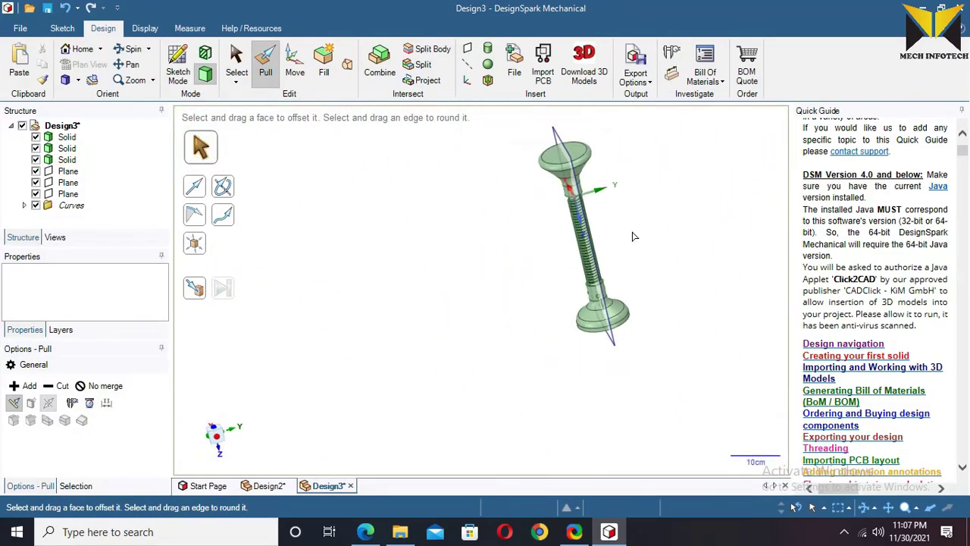
click(467, 50)
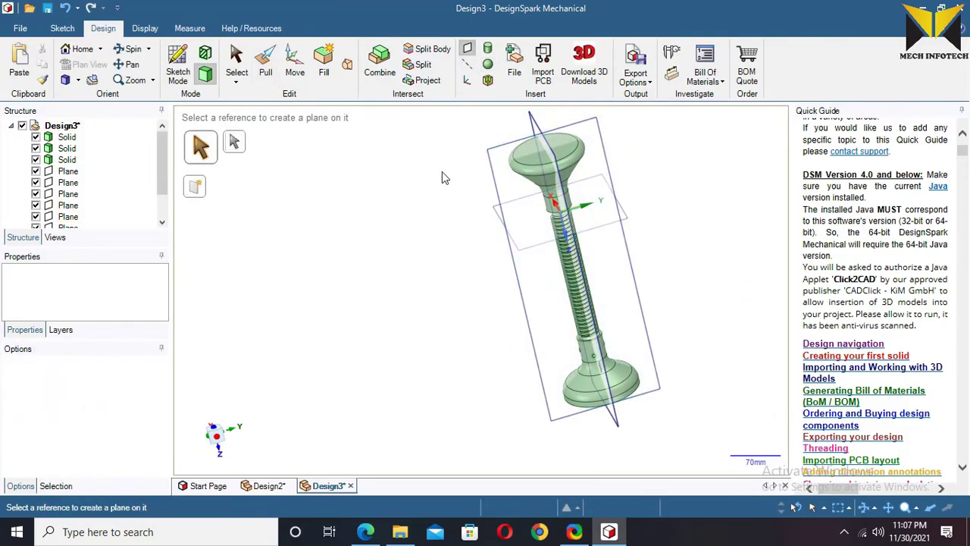
click(176, 68)
click(502, 154)
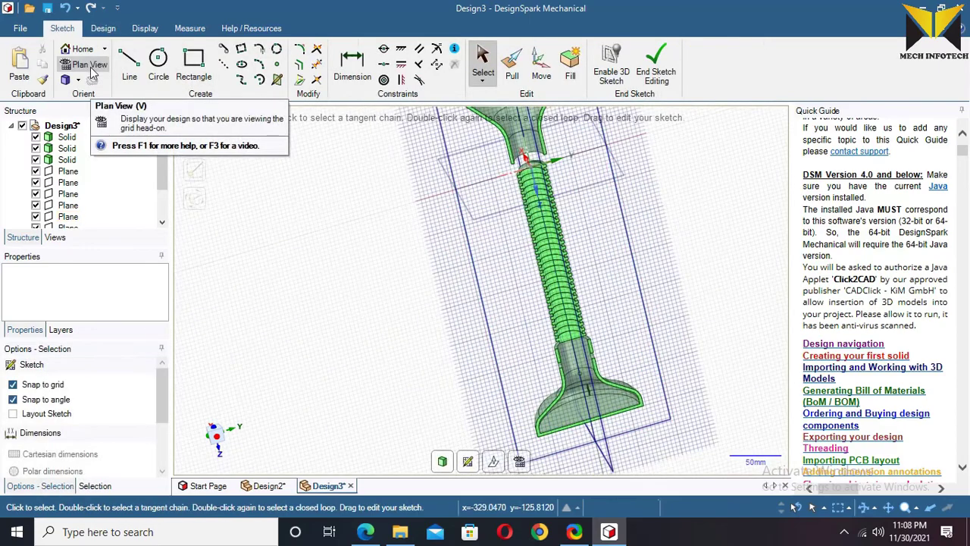
click(89, 65)
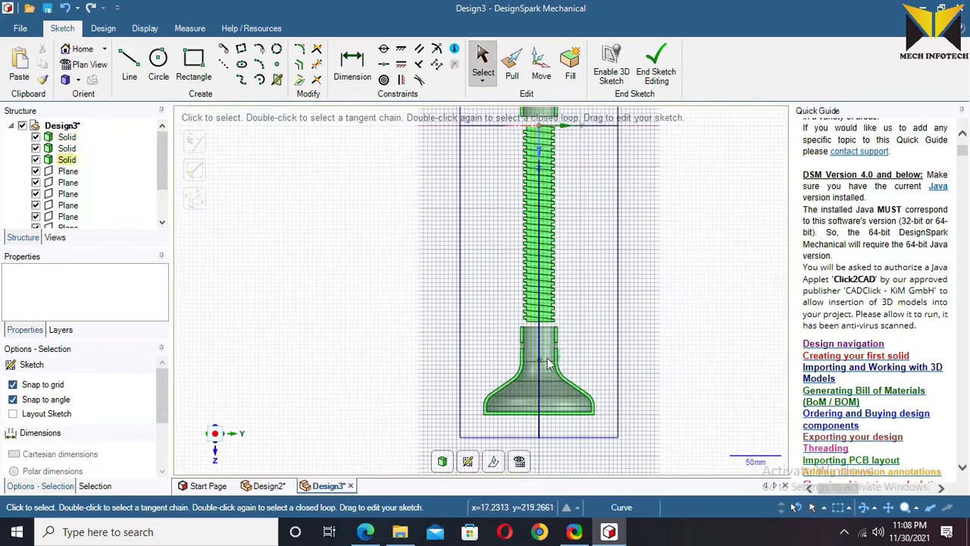
Sketch a 6 mm diameter circle on the axis, level with the existing cross hole in the neck, and finish the sketch
scroll(265, 126, up, 5)
key(c)
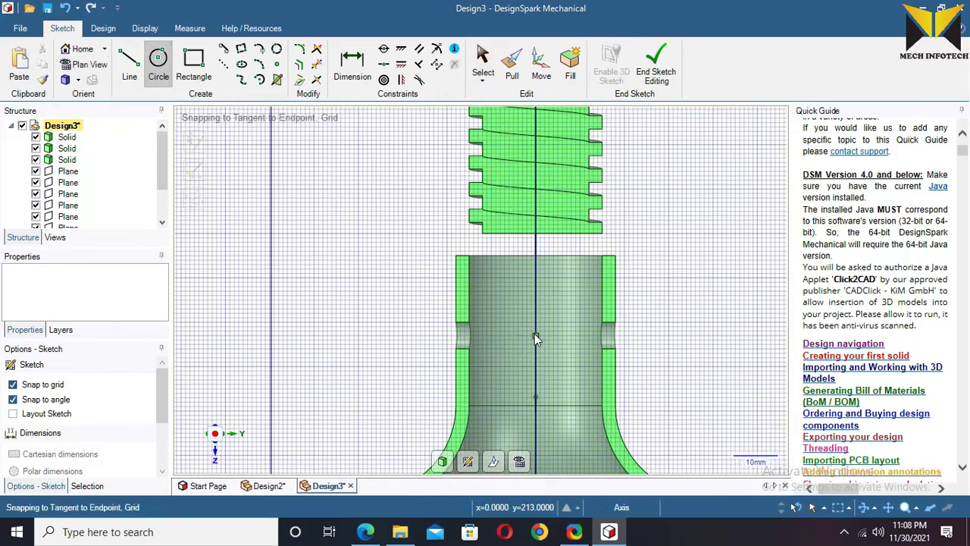
click(534, 334)
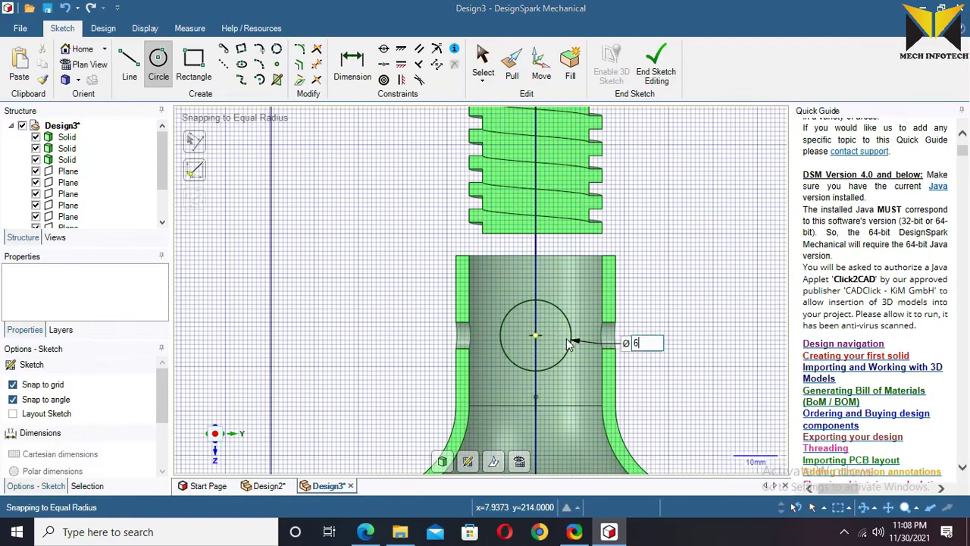
text(6mm)
key(Return)
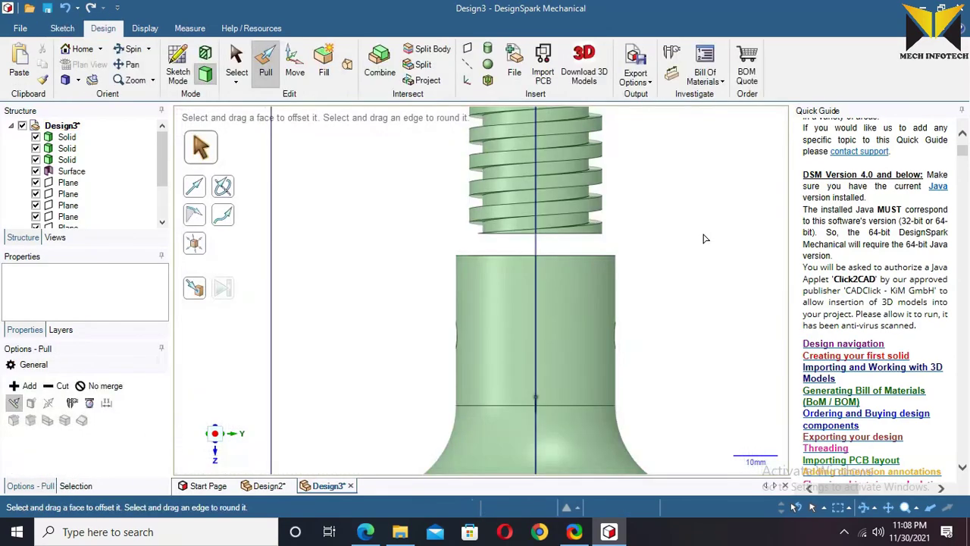
Hide all the reference planes so that only the solids and curves are displayed
scroll(705, 236, down, 4)
mouse_move(689, 263)
middle_down()
mouse_move(697, 325)
mouse_move(607, 358)
middle_up()
scroll(606, 358, down, 4)
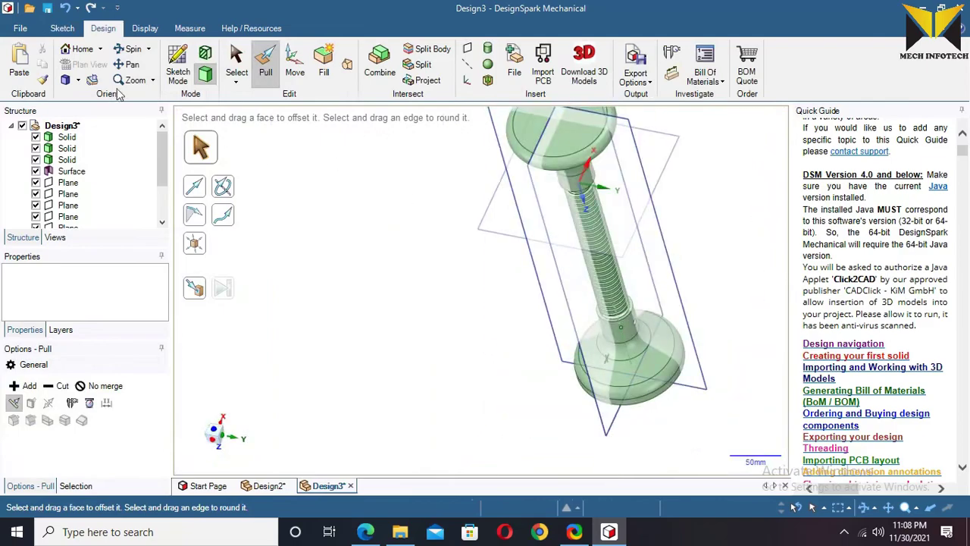
key(s)
click(658, 217)
click(36, 228)
click(516, 195)
click(36, 218)
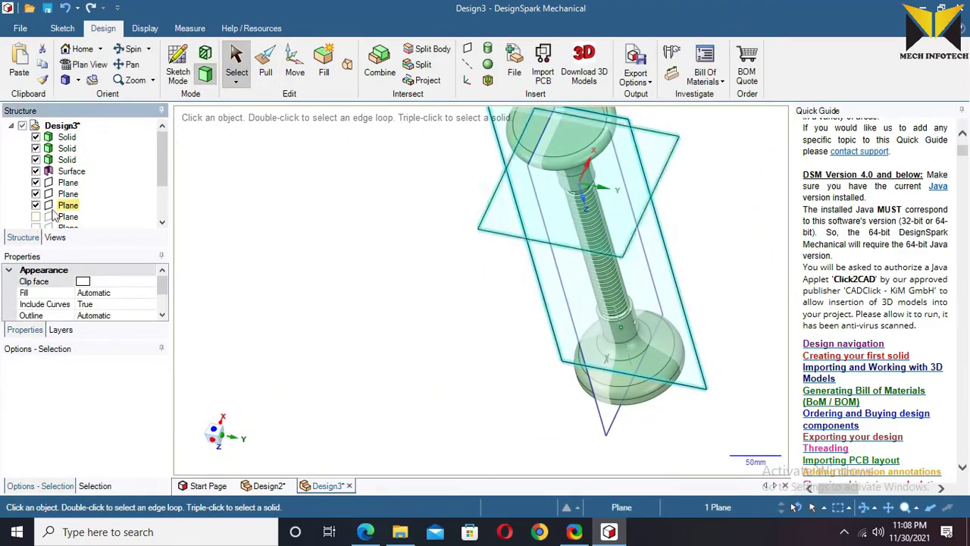
scroll(348, 219, down, 4)
click(348, 219)
click(521, 173)
scroll(38, 198, down, 2)
click(36, 196)
click(36, 206)
click(36, 182)
click(36, 149)
click(36, 138)
click(36, 126)
Cut the second 6 mm circle towards both sides through the neck wall, perpendicular to the first cross hole
scroll(485, 288, up, 8)
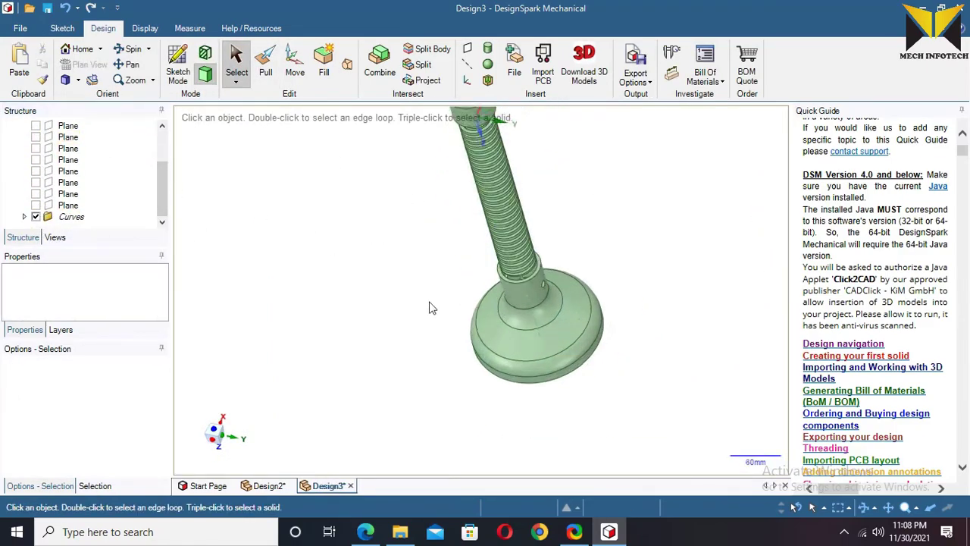
middle_drag(461, 296, 509, 267)
middle_drag(504, 302, 459, 336)
scroll(561, 265, up, 2)
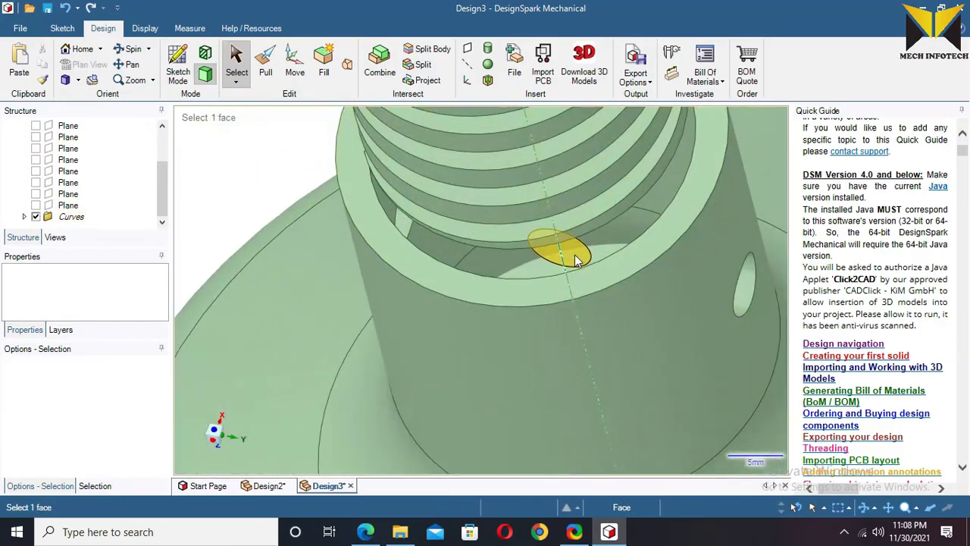
click(577, 255)
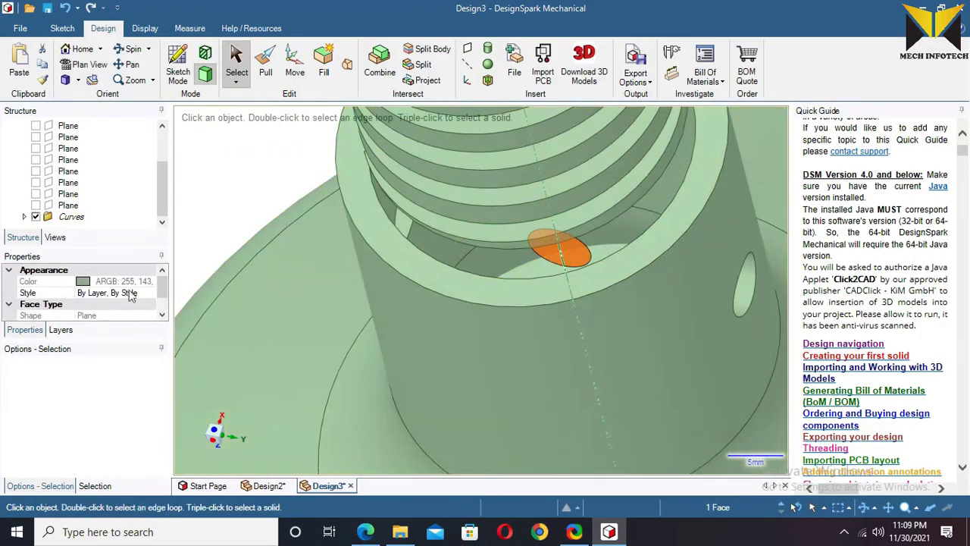
key(p)
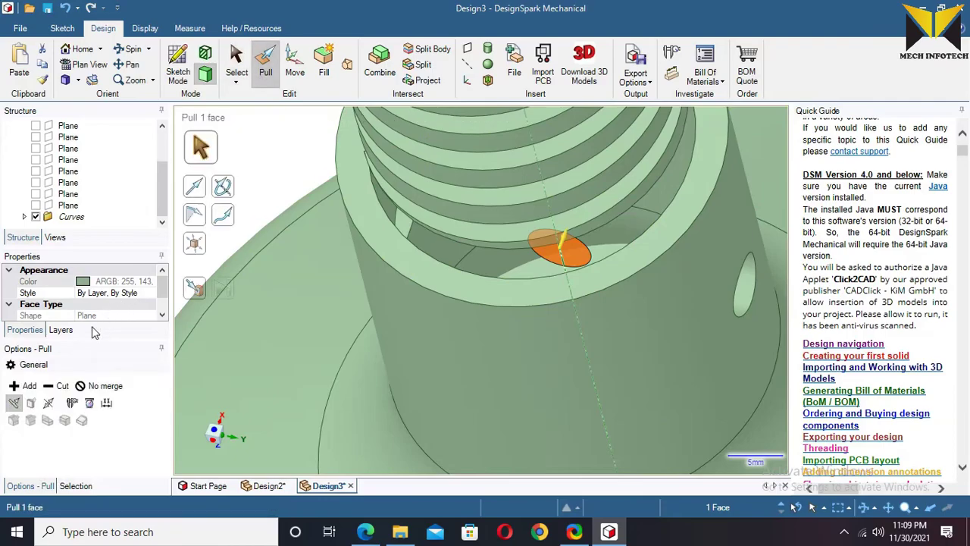
click(61, 387)
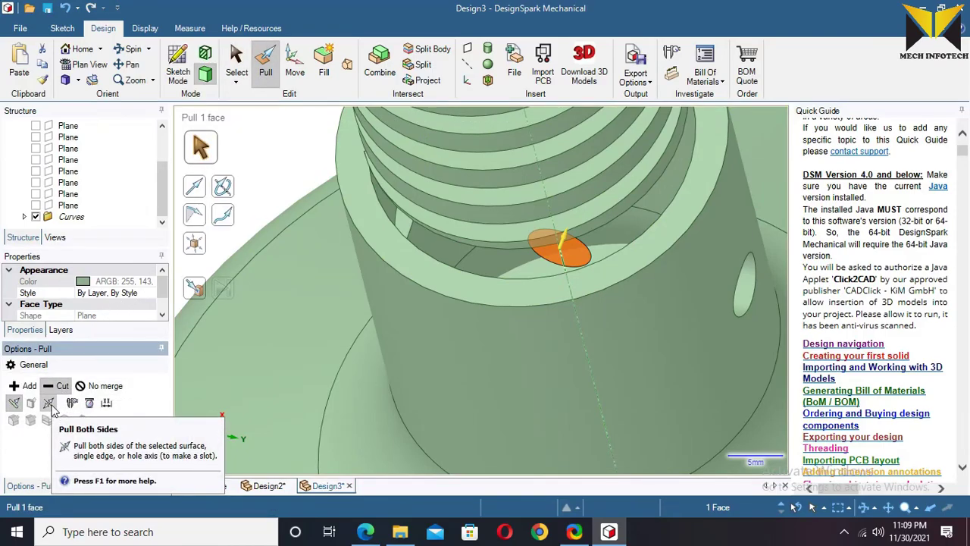
click(52, 407)
scroll(572, 253, down, 3)
drag(573, 252, 670, 123)
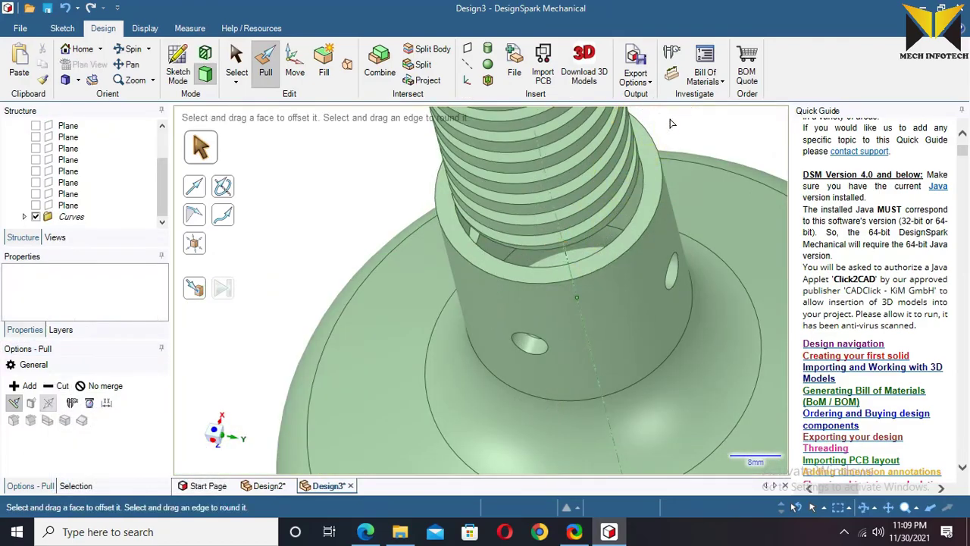
Examine the whole part from several sides, comparing the drilled neck with the opposite flared end
scroll(658, 148, down, 5)
middle_drag(658, 148, 559, 125)
scroll(632, 335, down, 6)
middle_drag(632, 335, 628, 237)
scroll(649, 344, up, 5)
middle_drag(649, 344, 629, 284)
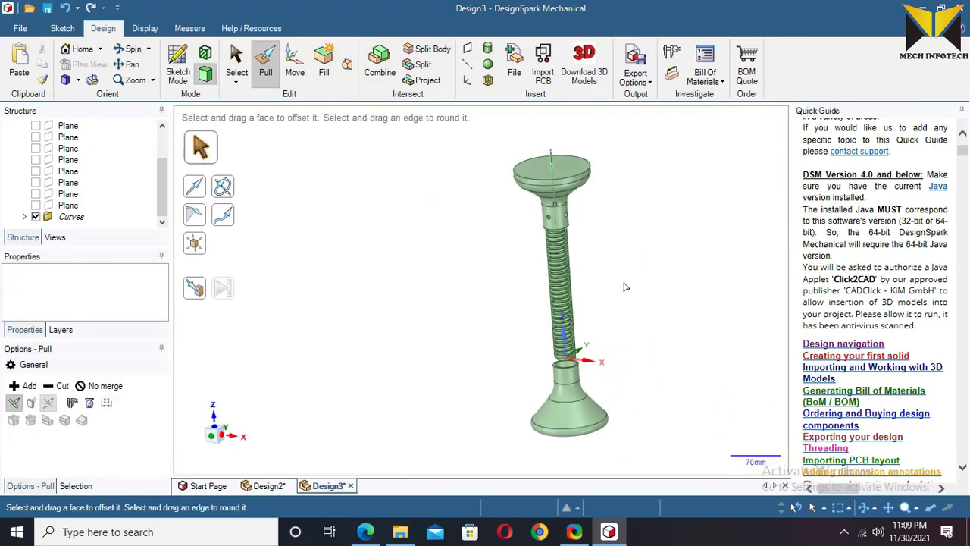